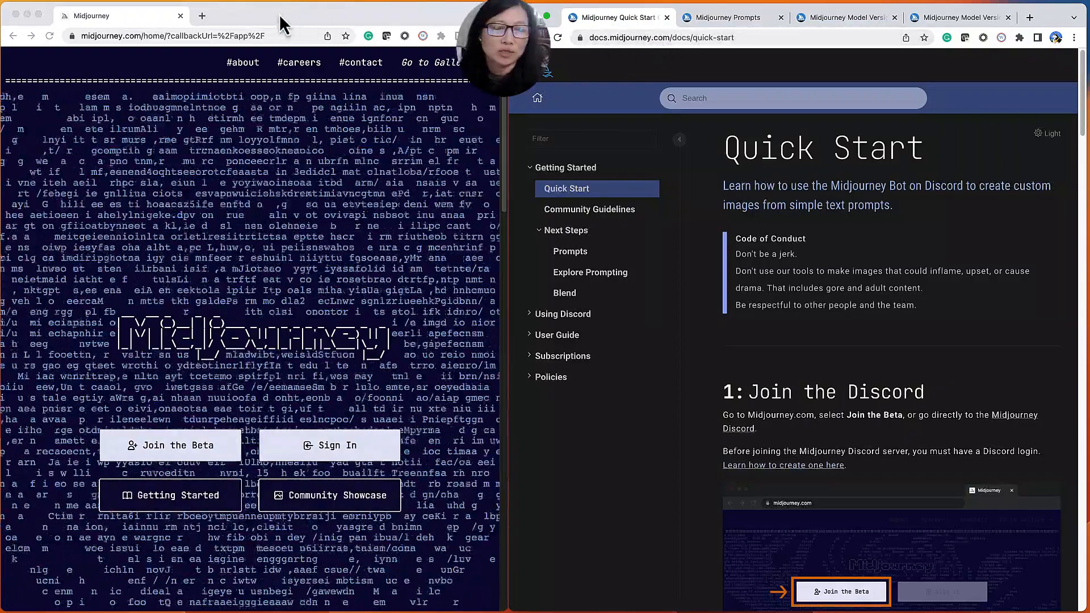
Follow the Join the Beta link on the Midjourney home page and accept the invite to its Discord server
left_click(274, 14)
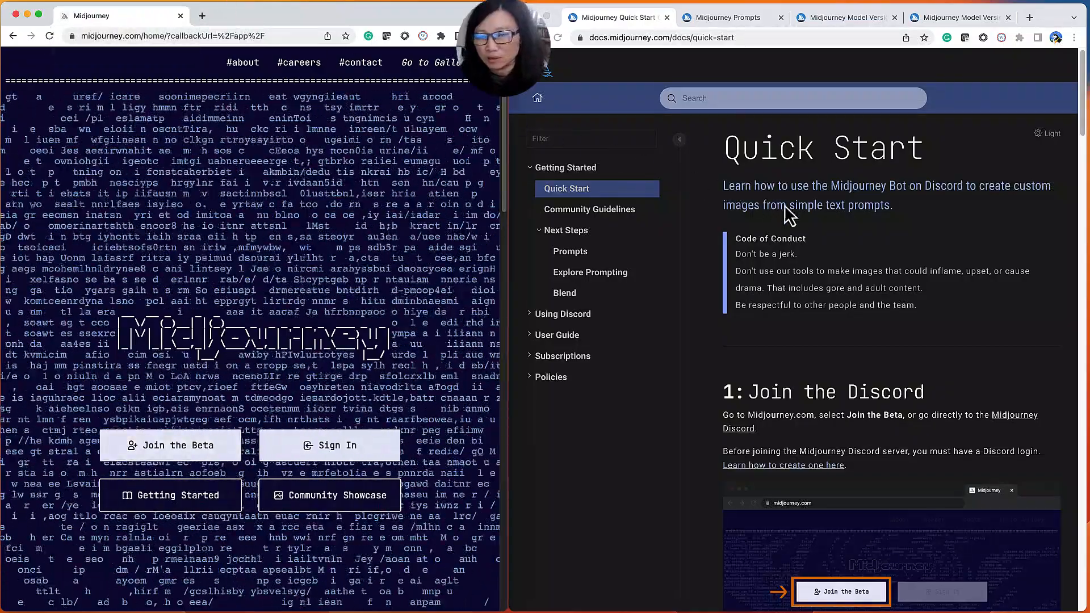
scroll(795, 215, "down", 2)
scroll(798, 219, "down", 4)
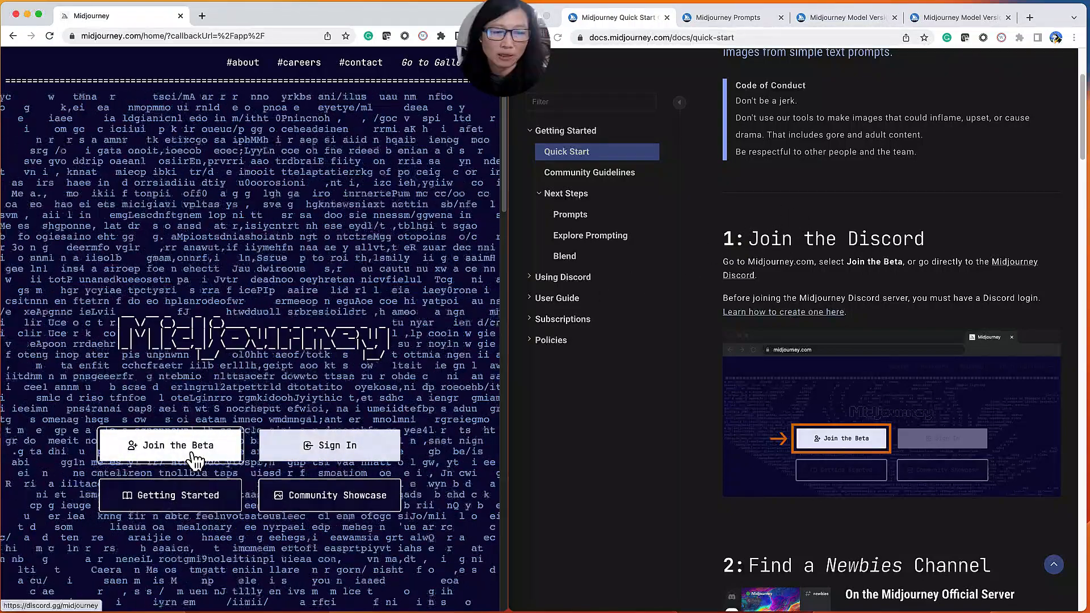
left_click(165, 454)
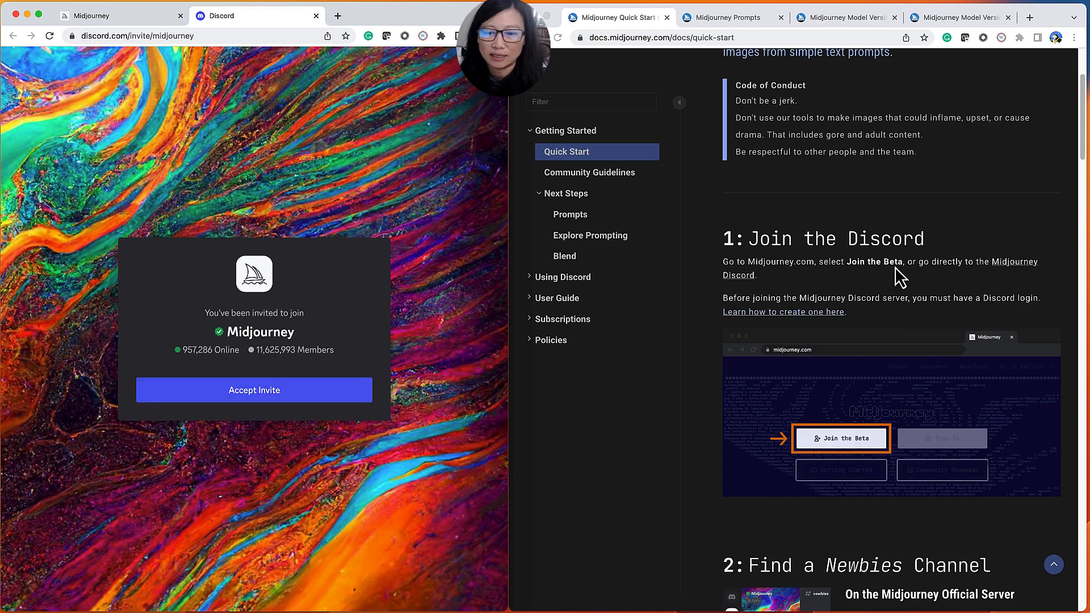
left_click(264, 392)
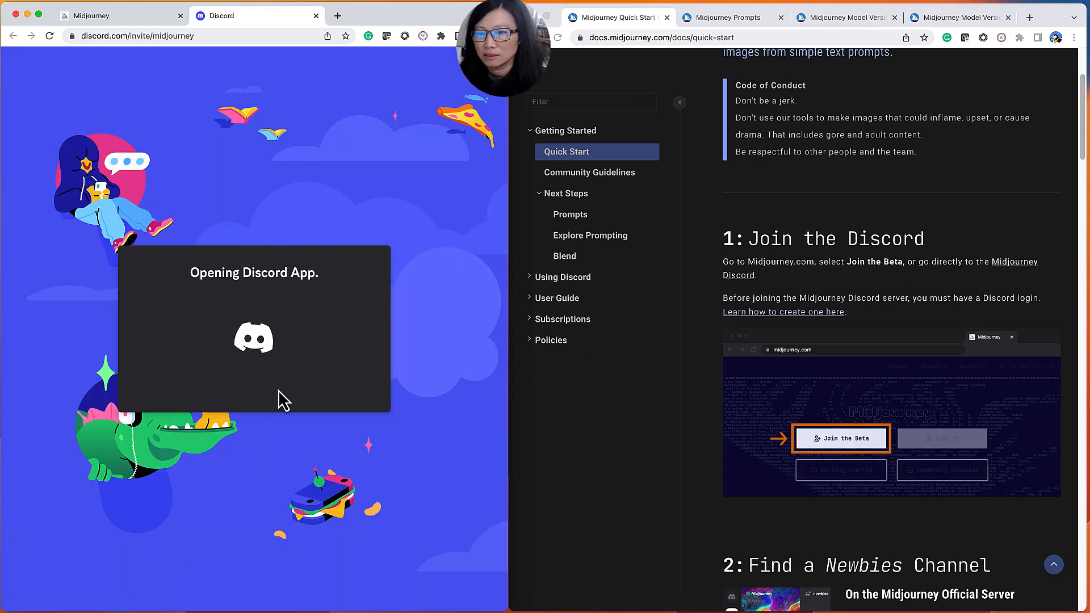
scroll(950, 302, "down", 1)
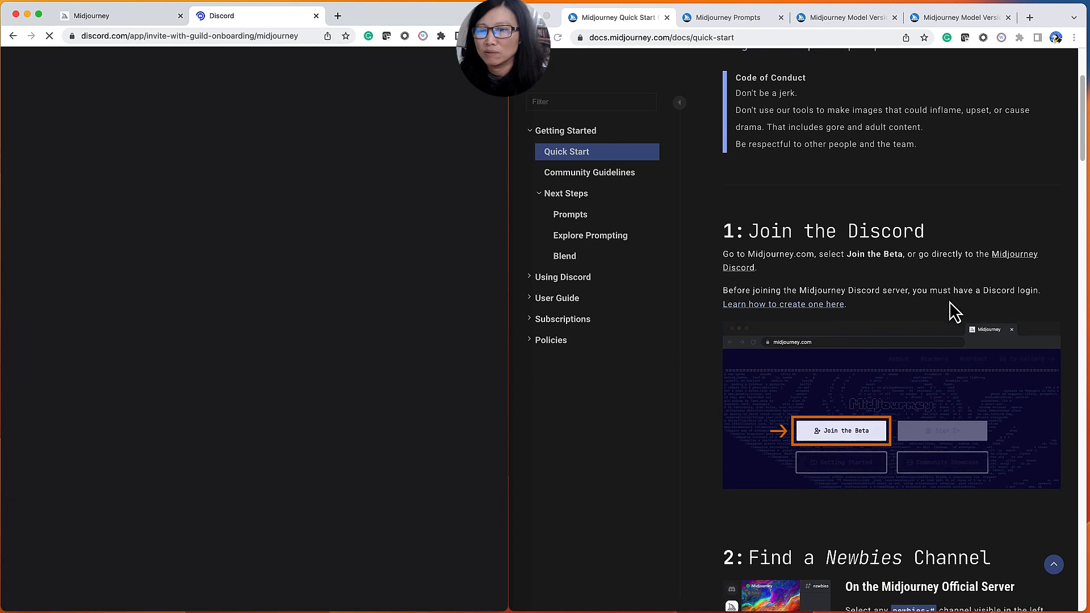
left_click(878, 315)
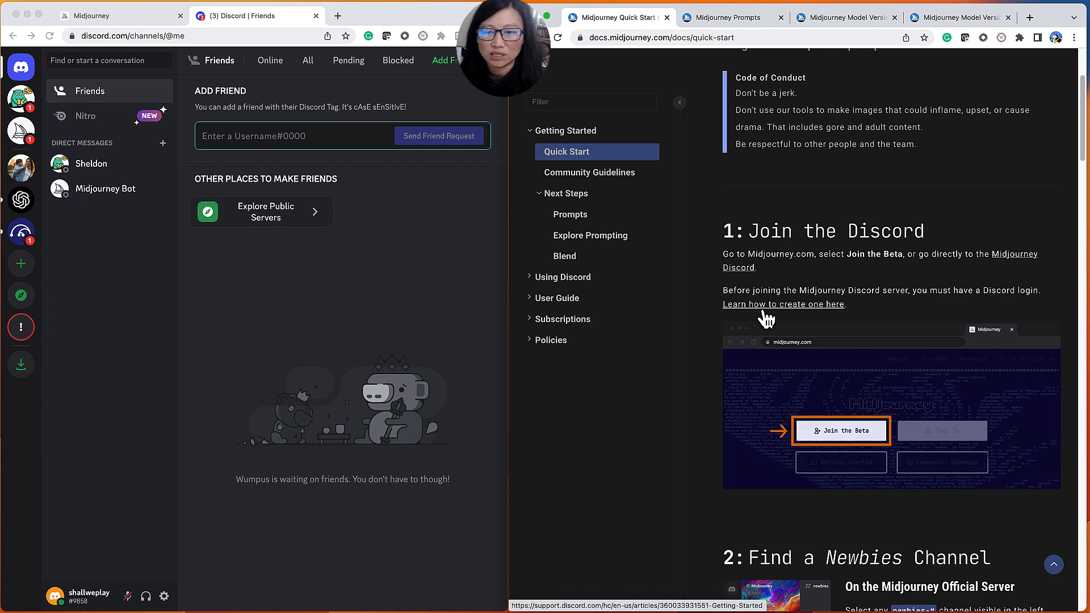
left_click(355, 265)
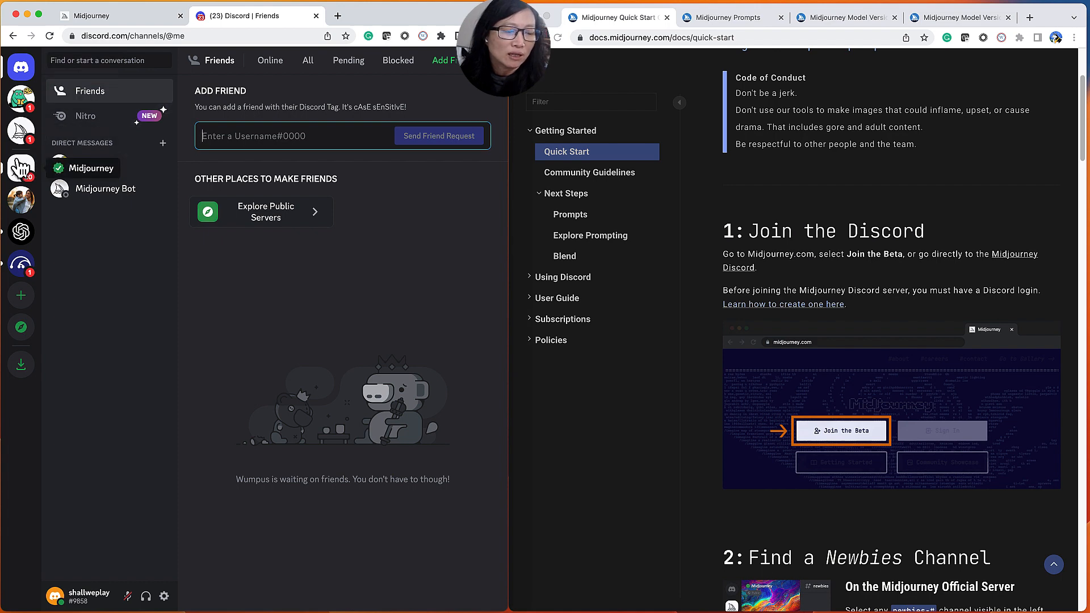
Open the newbies-27 channel under Newcomer Rooms on the Midjourney server
left_click(21, 168)
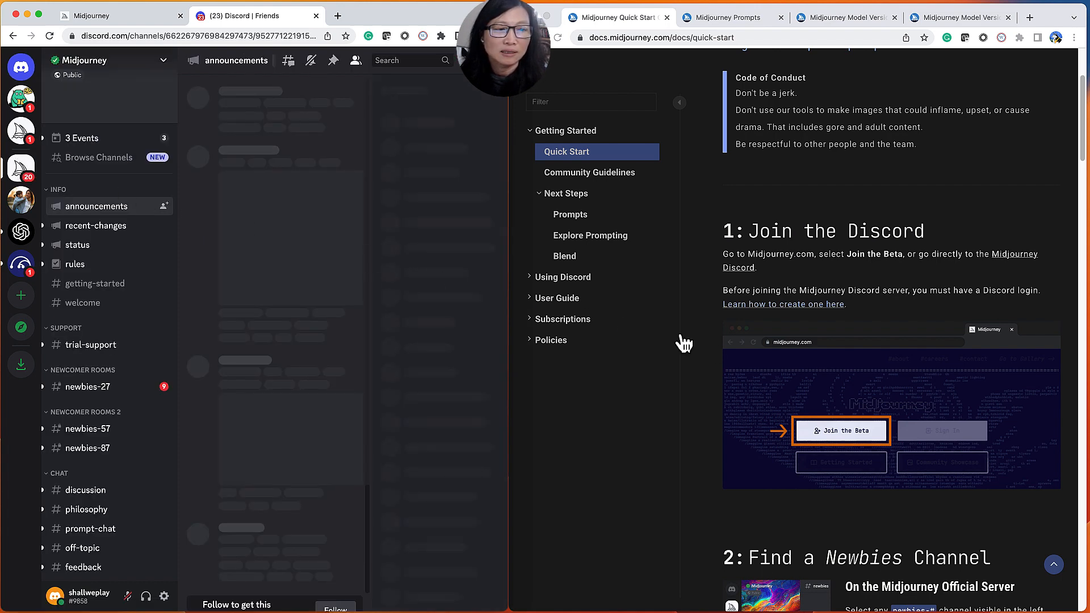
scroll(710, 342, "down", 4)
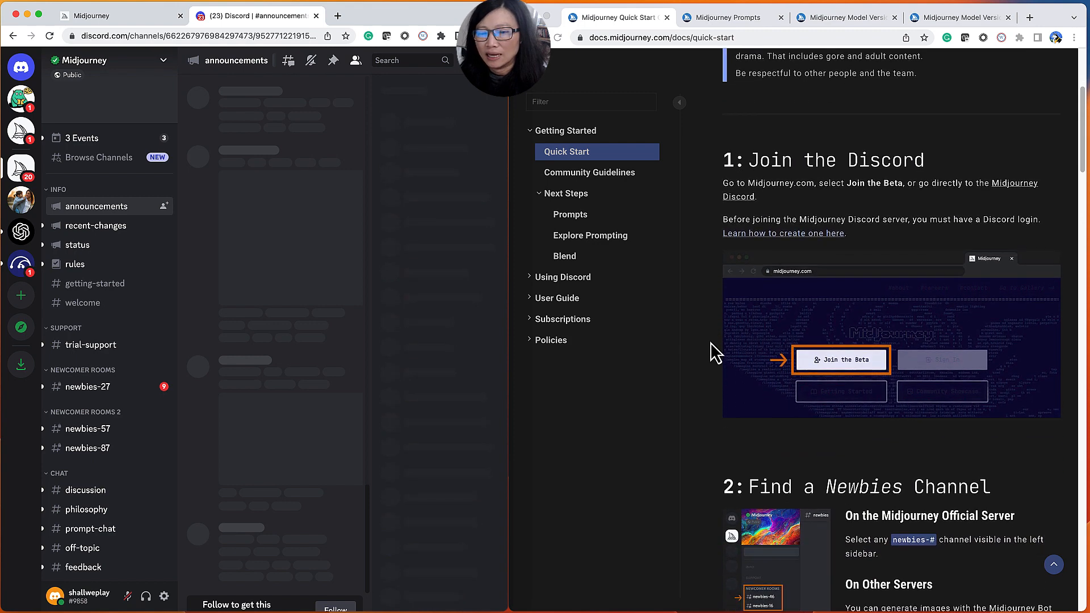
scroll(710, 342, "down", 2)
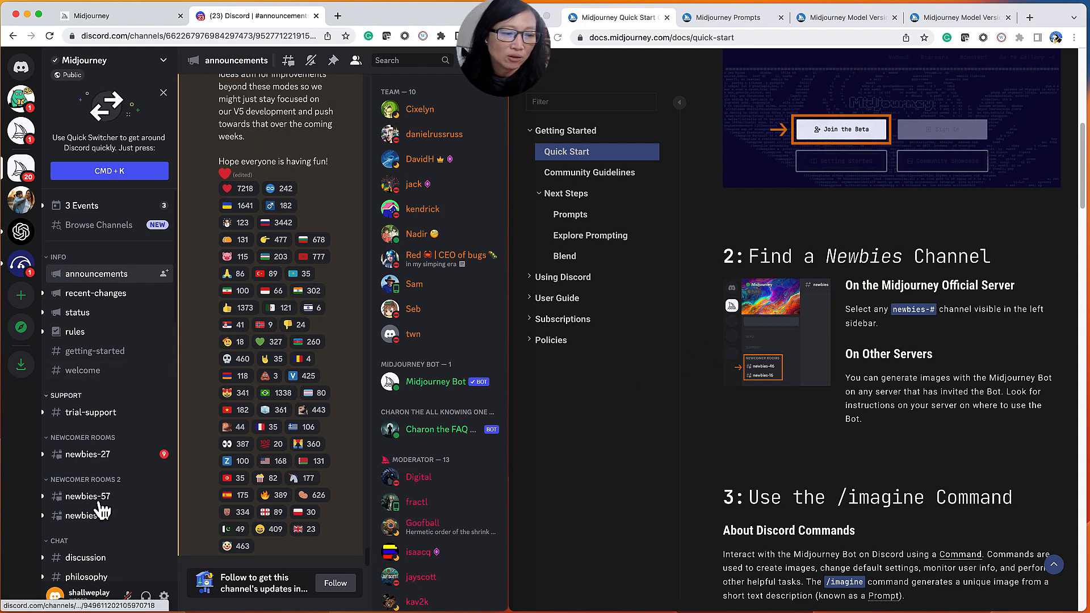
scroll(102, 511, "down", 1)
mouse_move(102, 511)
scroll(102, 511, "down", 3)
mouse_move(93, 406)
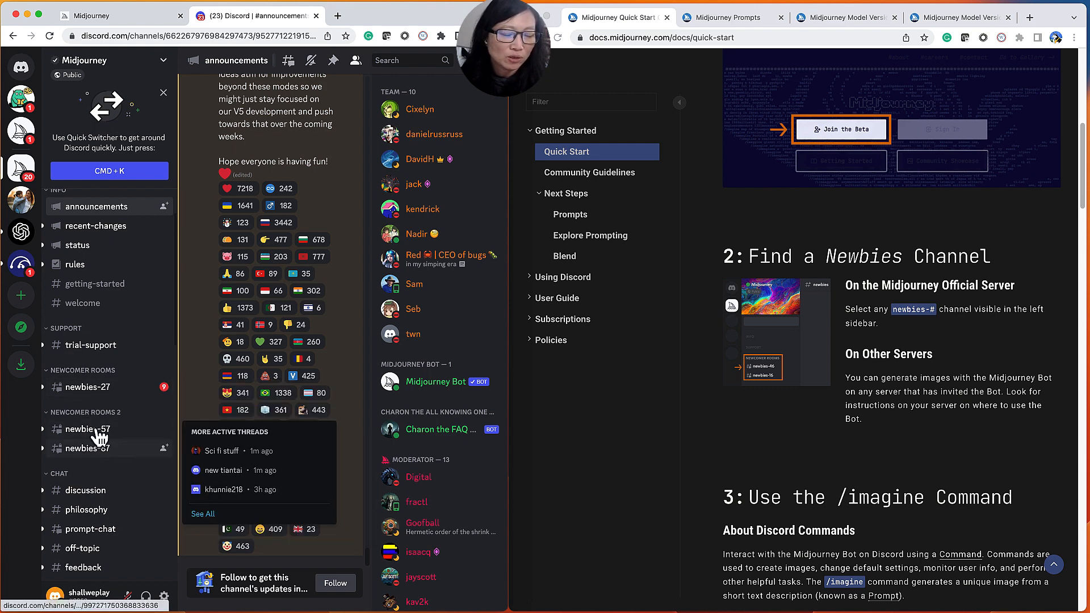
mouse_move(104, 457)
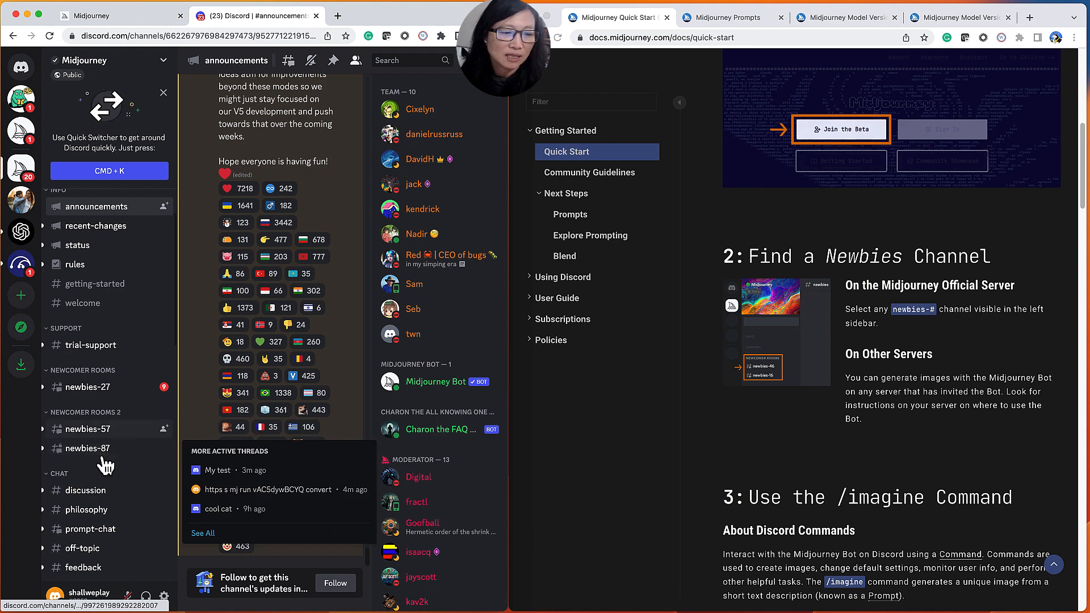
left_click(86, 392)
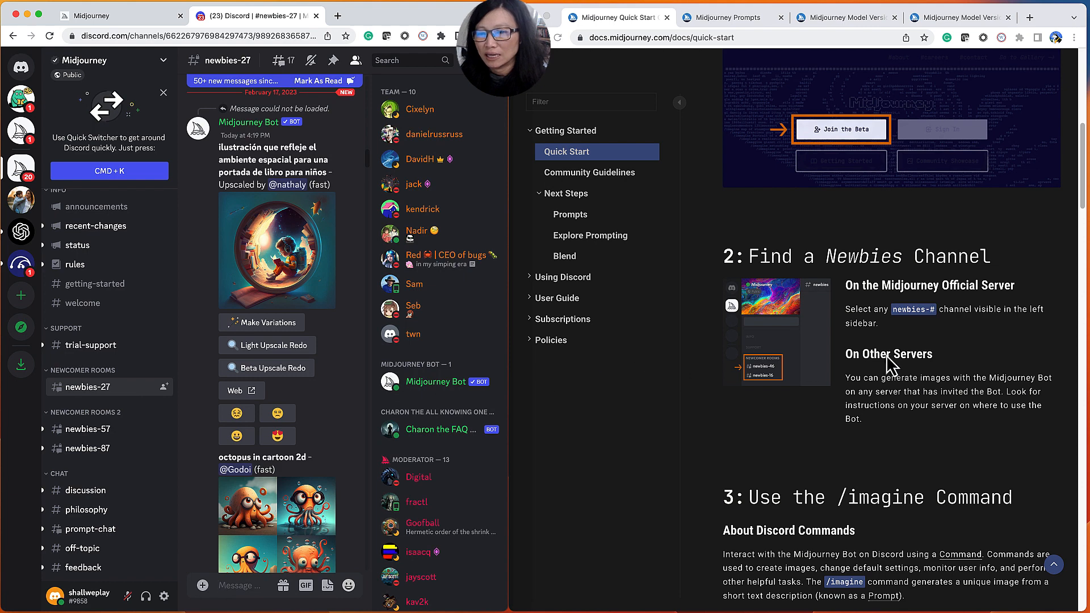
Read the guide's section on using the /imagine command and widen the Discord browser window
scroll(896, 363, "down", 5)
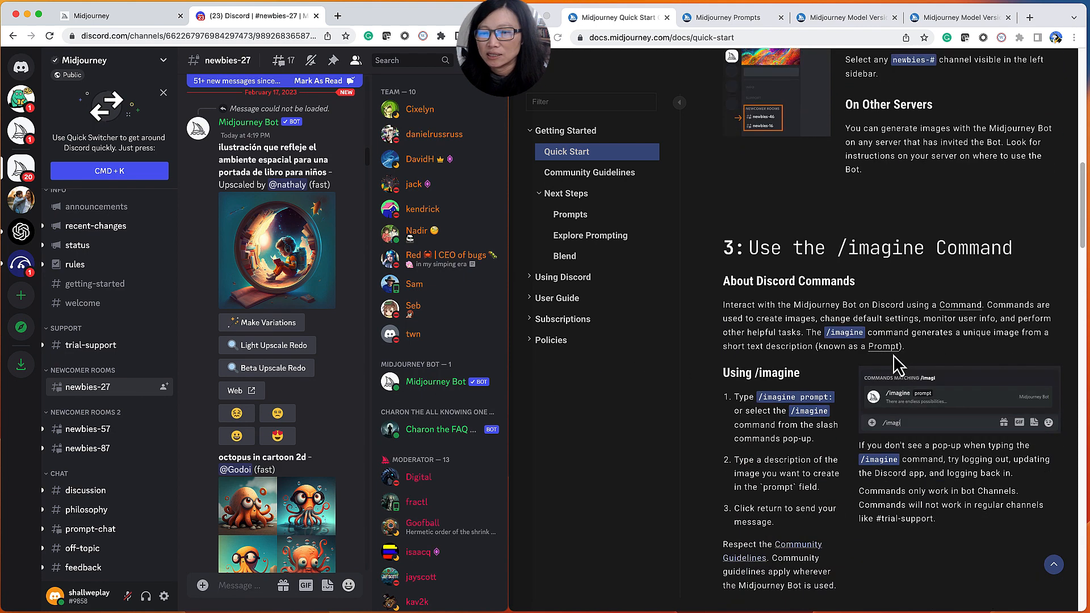
scroll(896, 364, "down", 1)
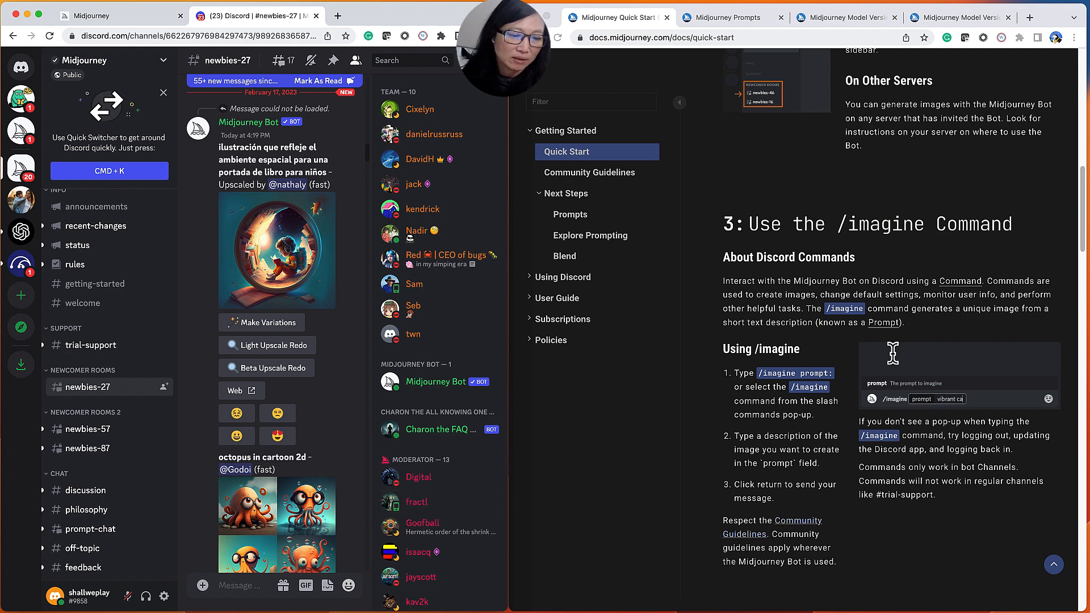
left_click_drag(508, 354, 669, 368)
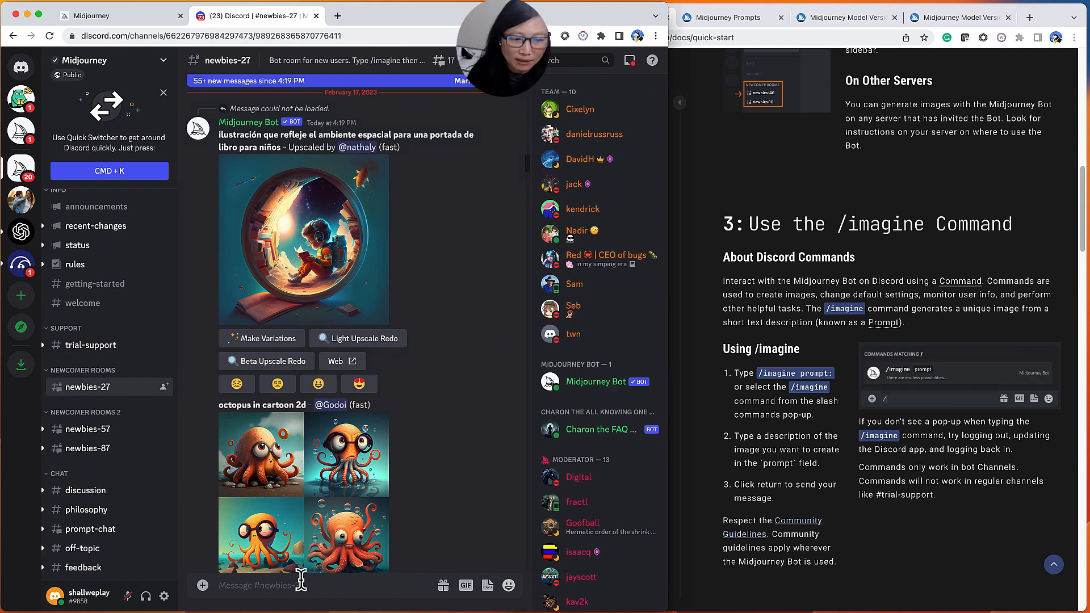
Send an /imagine command in newbies-27 with the prompt "octupus in cartoon, next to starfish"
type("/imag")
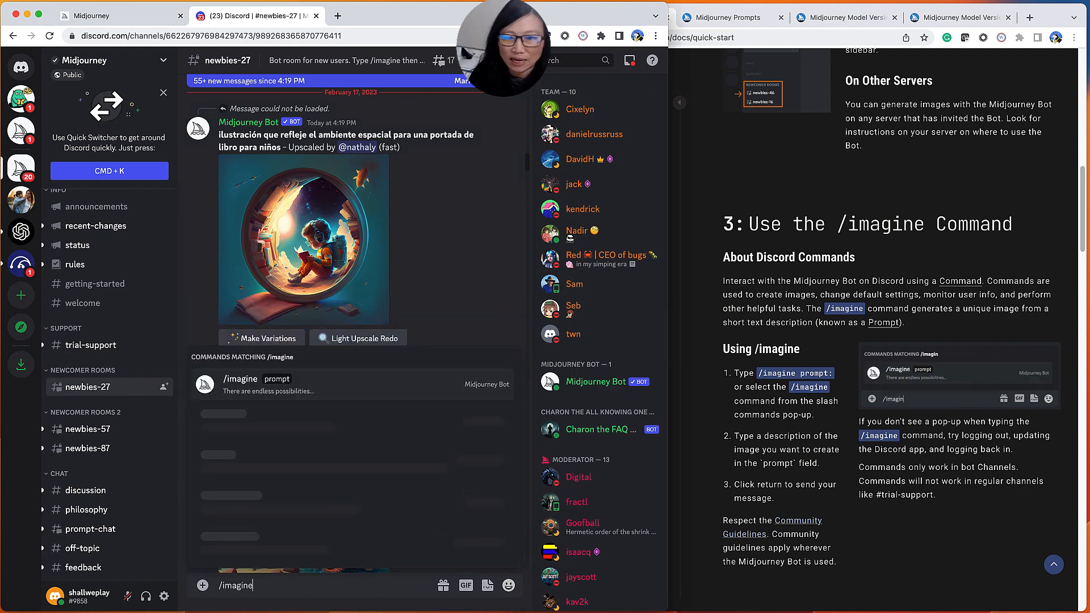
type("ine")
key("Tab")
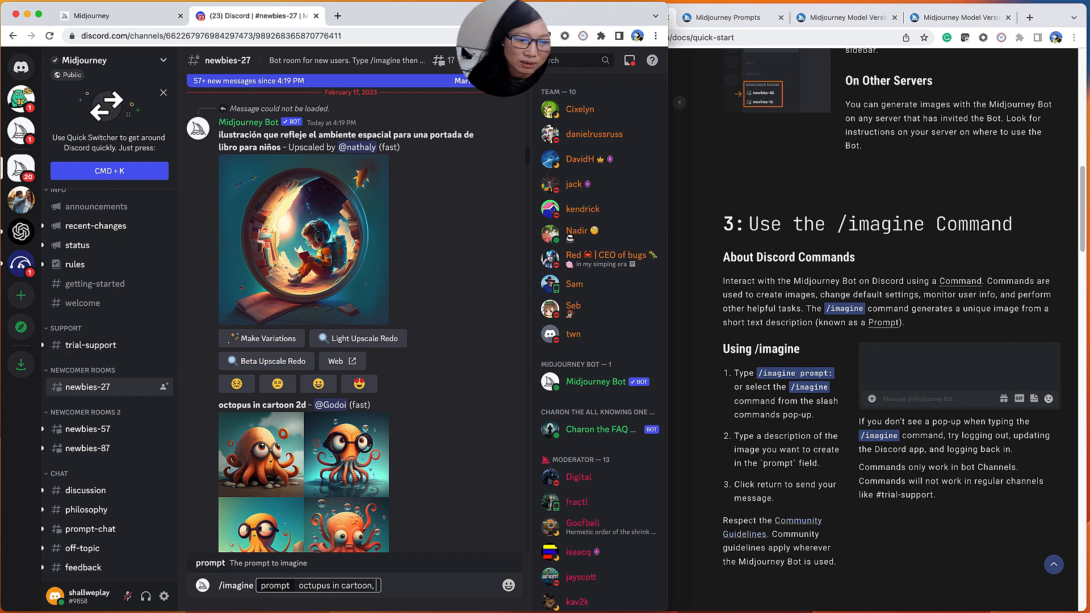
type("next to start")
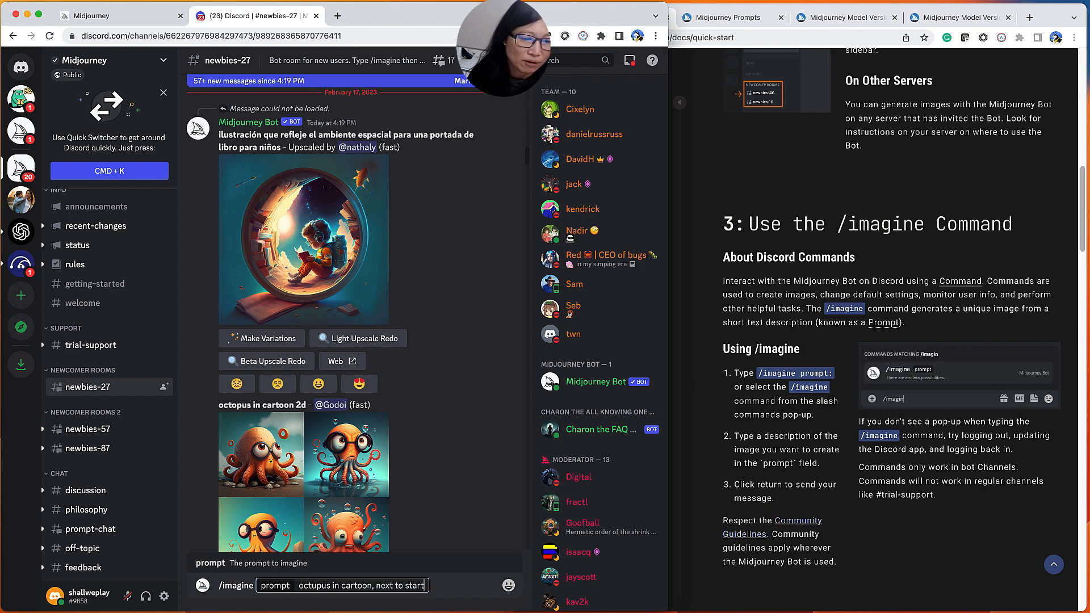
key("BackSpace")
type("fish")
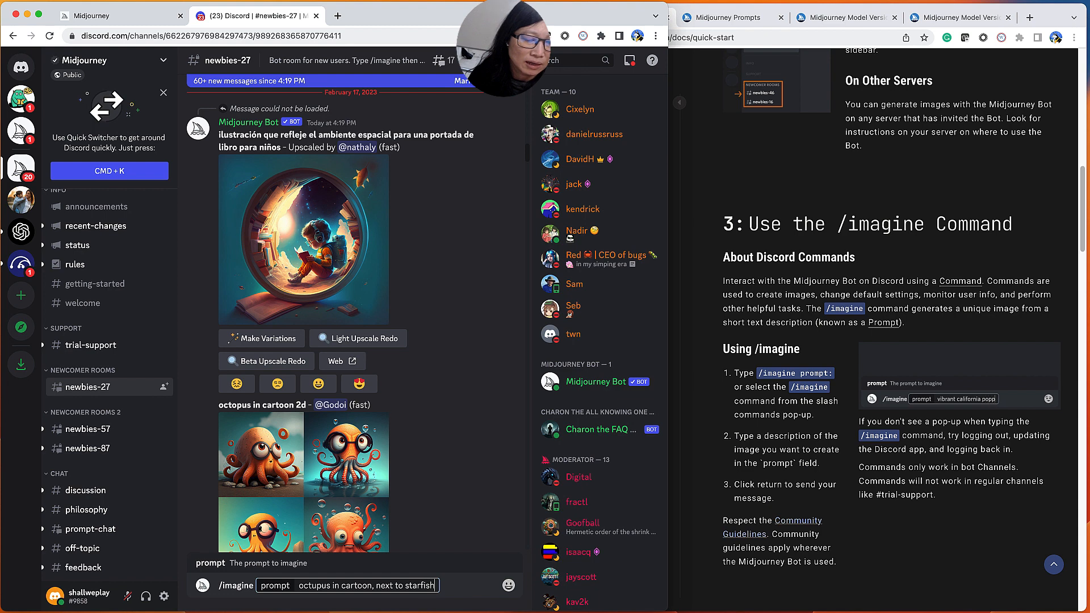
key("Return")
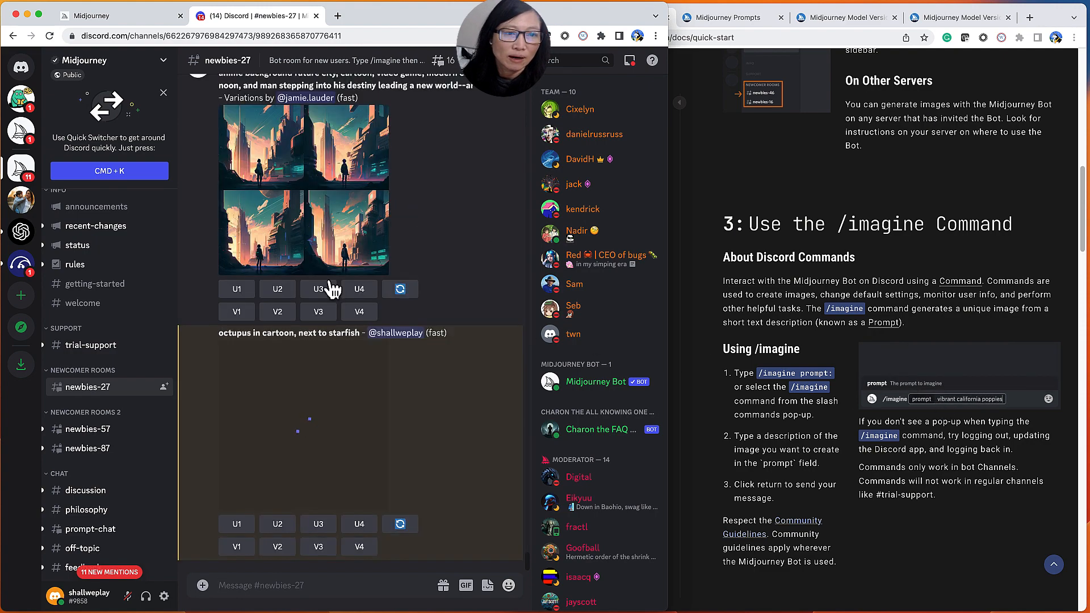
Examine the generated octopus image grid and the Quick Start sections on /imagine, job processing, and upscaling or creating variations
scroll(330, 284, "up", 3)
scroll(331, 284, "down", 4)
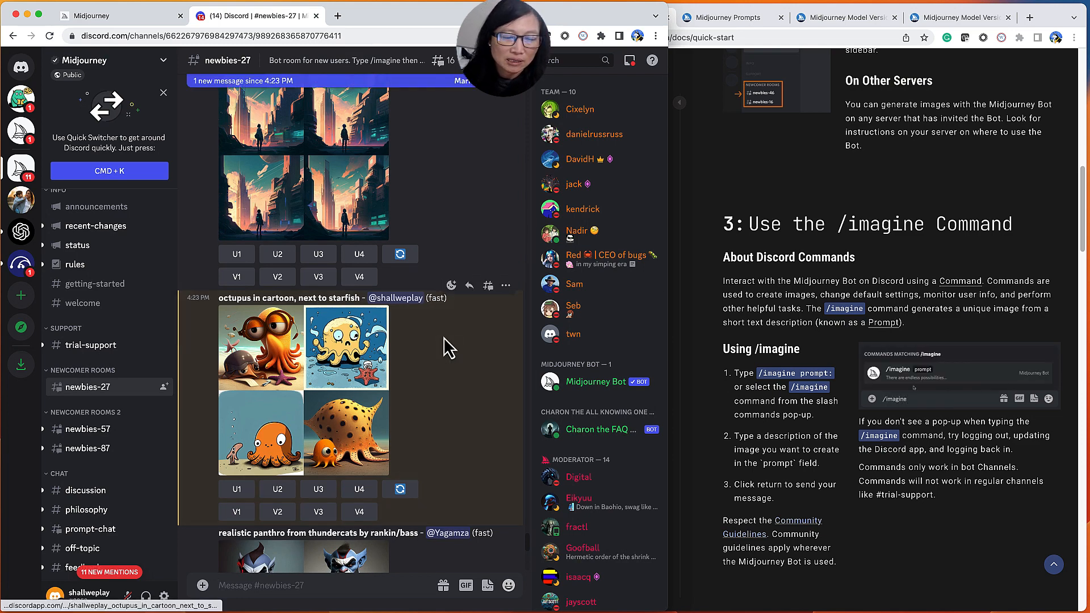
scroll(826, 421, "down", 5)
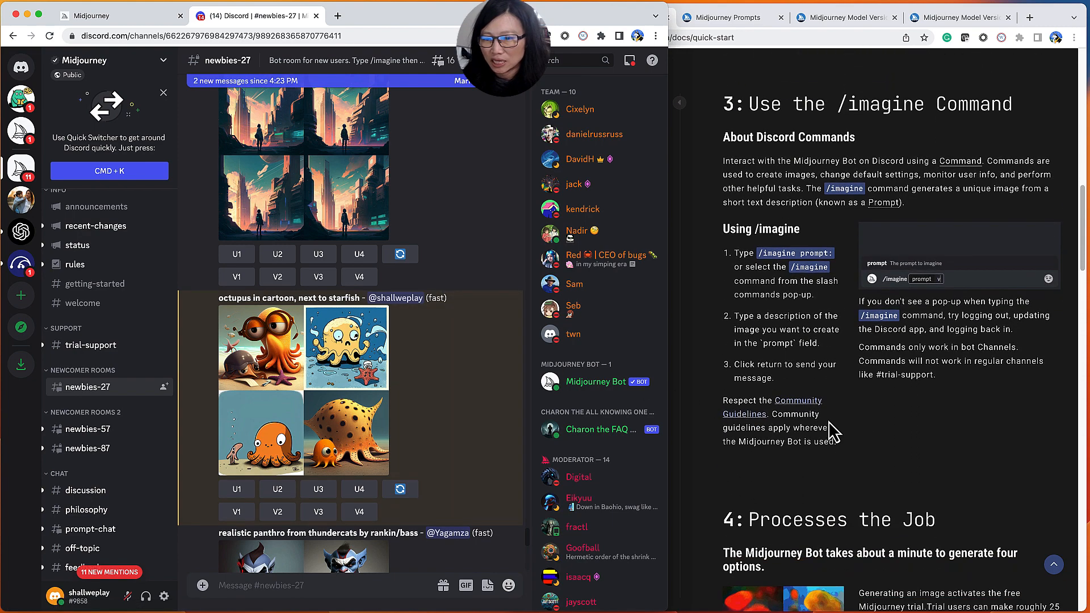
scroll(832, 433, "up", 4)
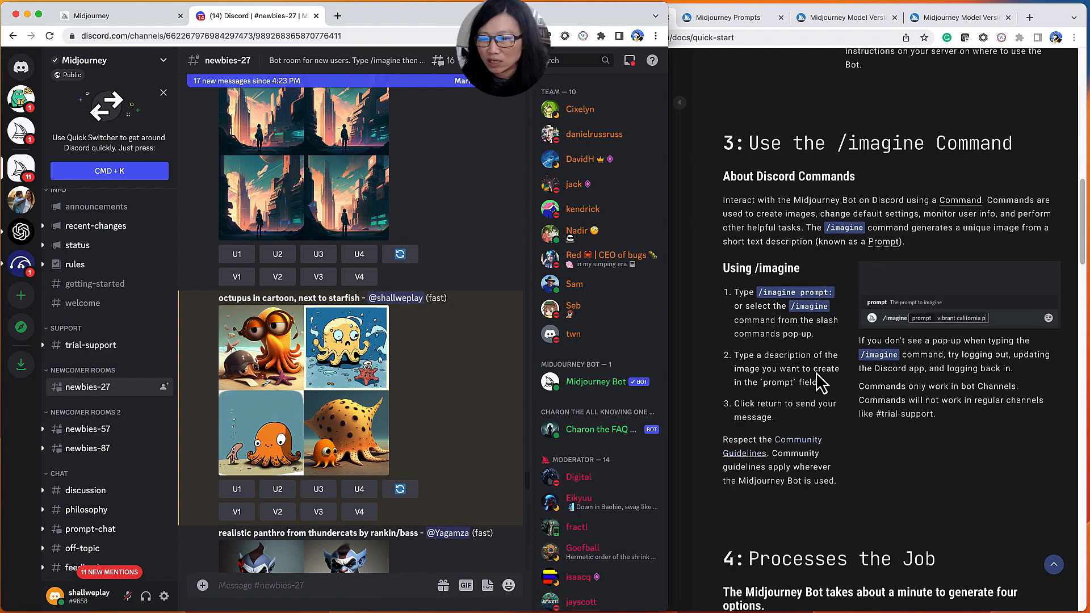
scroll(820, 383, "down", 3)
scroll(820, 383, "down", 8)
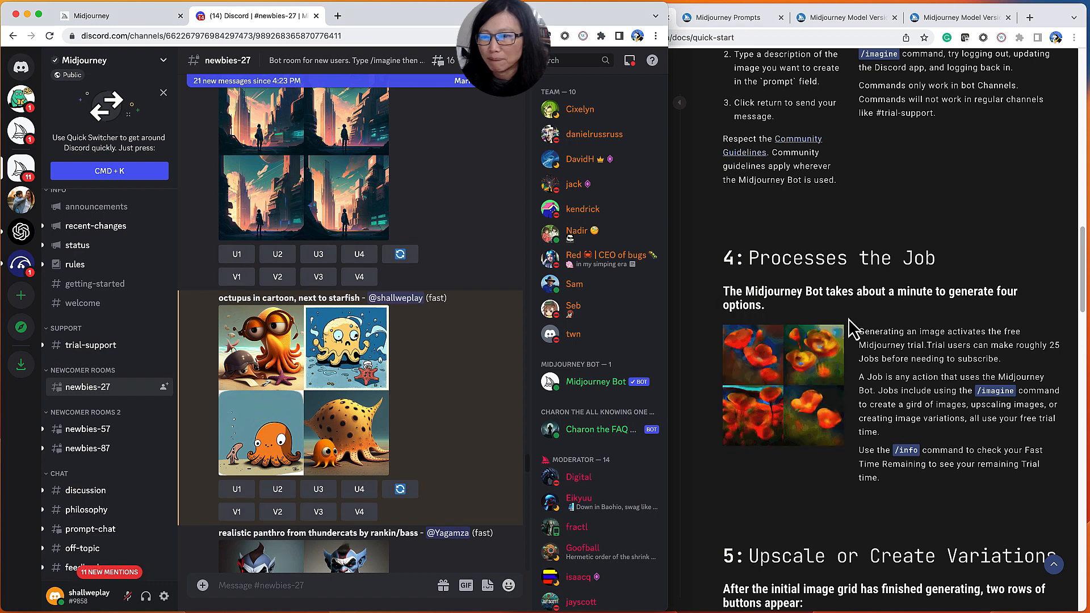
scroll(895, 327, "down", 5)
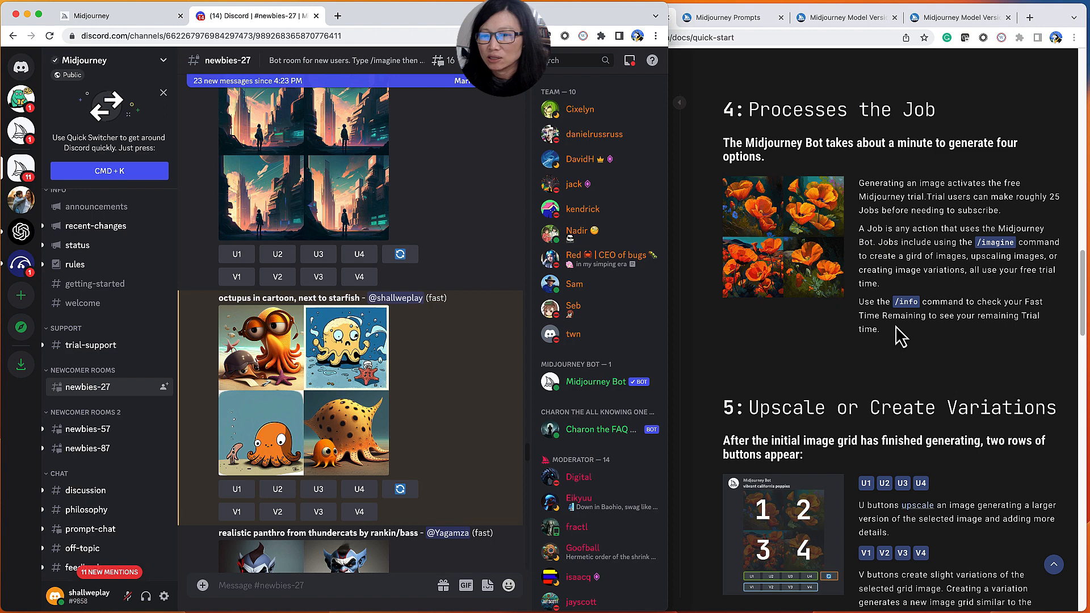
scroll(808, 356, "down", 1)
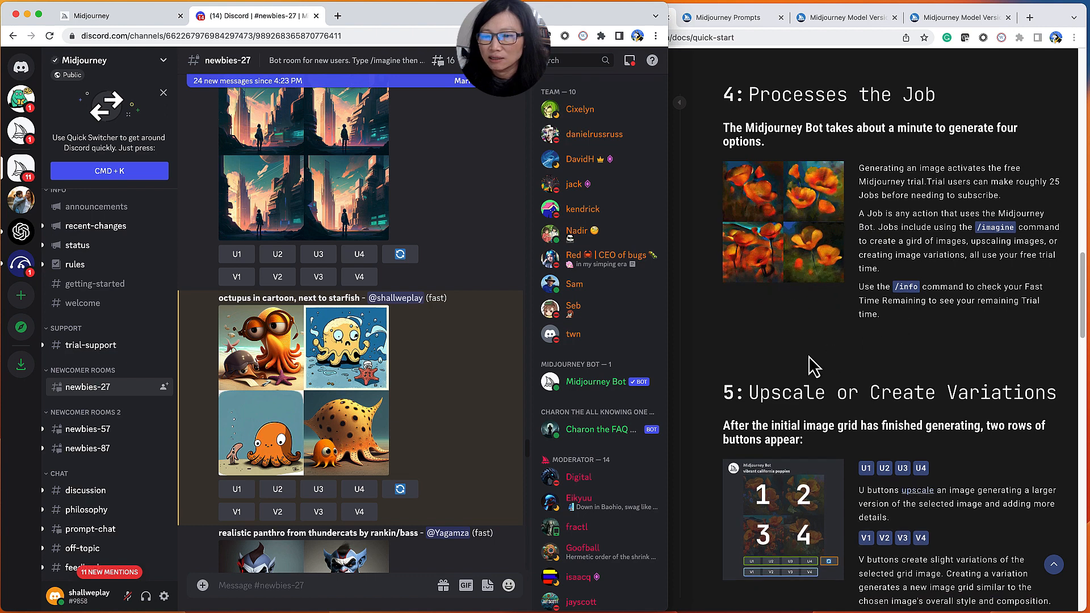
scroll(809, 356, "down", 1)
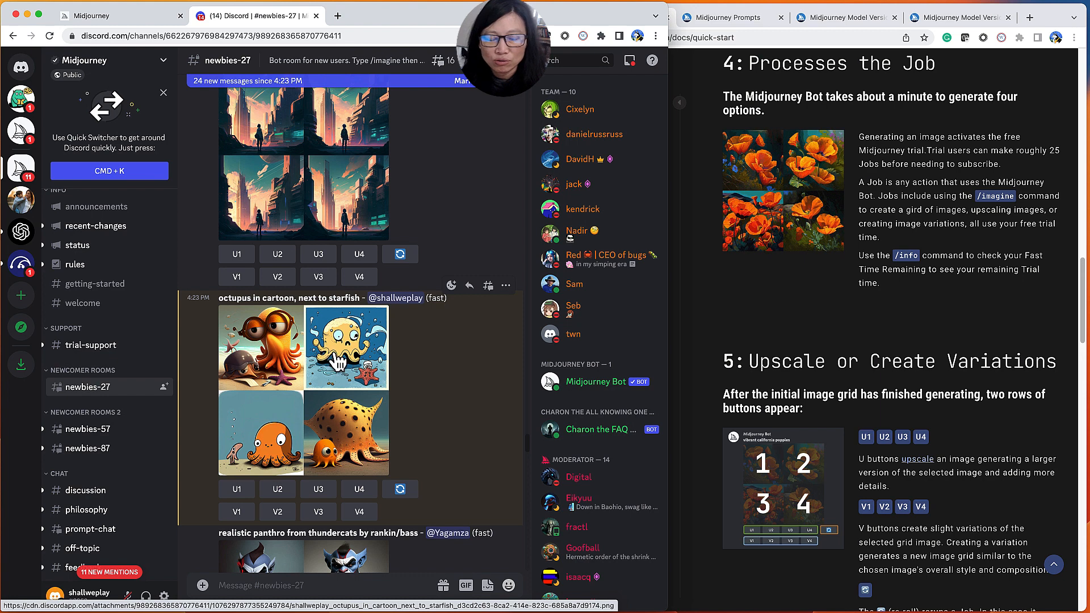
Upscale the second and third images of the octopus grid and request variations of the third
left_click(278, 489)
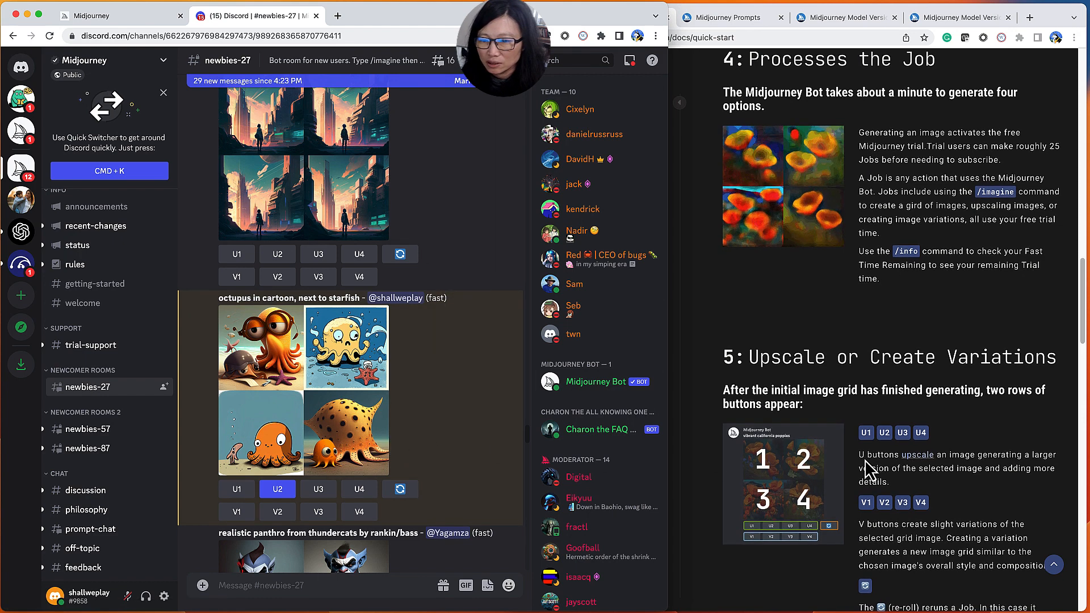
scroll(869, 469, "down", 1)
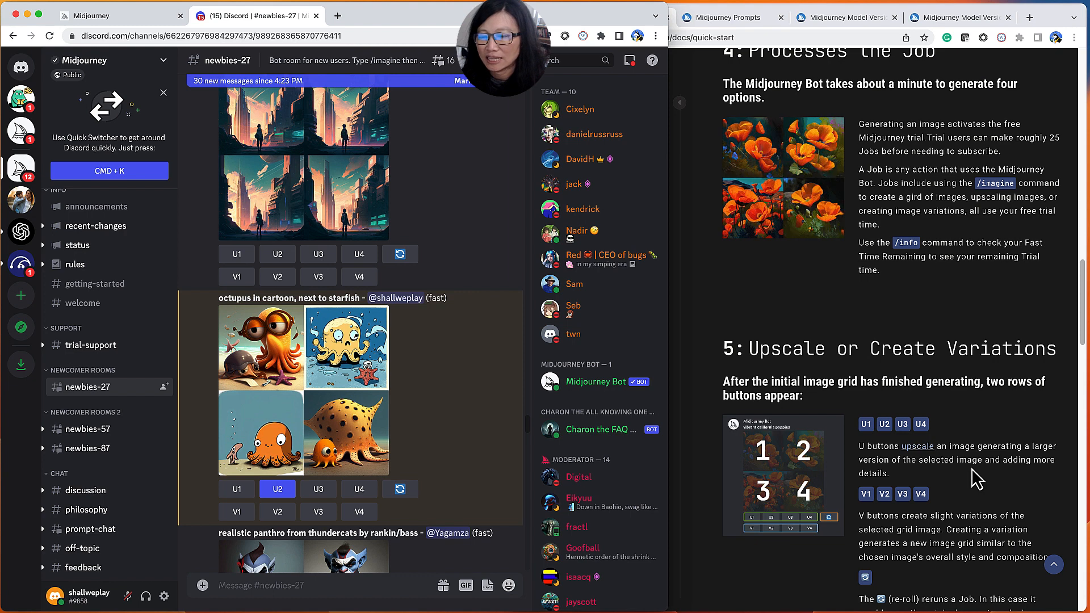
scroll(972, 470, "down", 3)
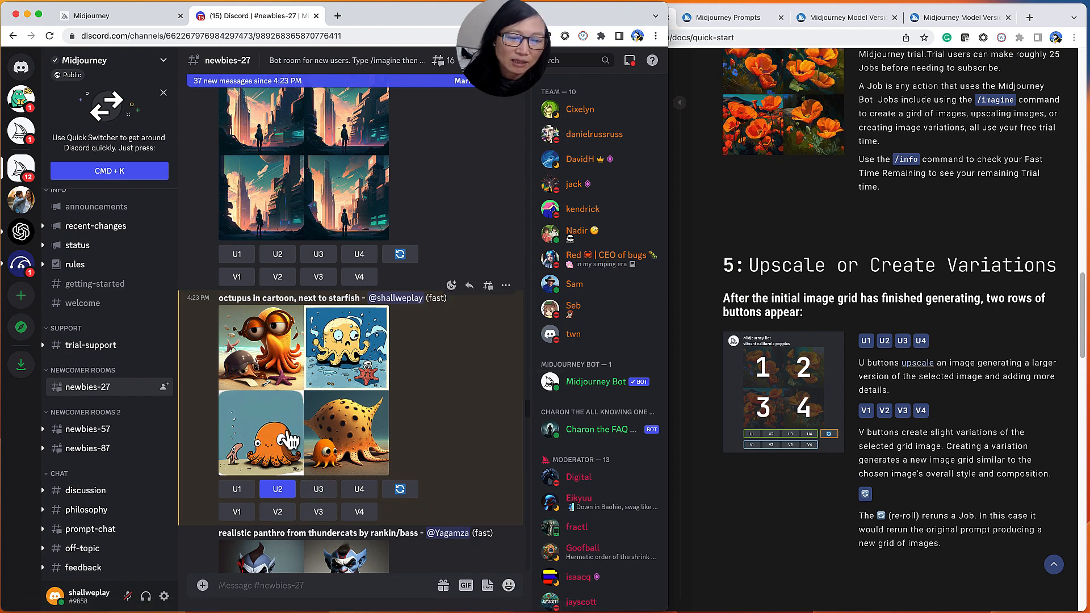
left_click(324, 493)
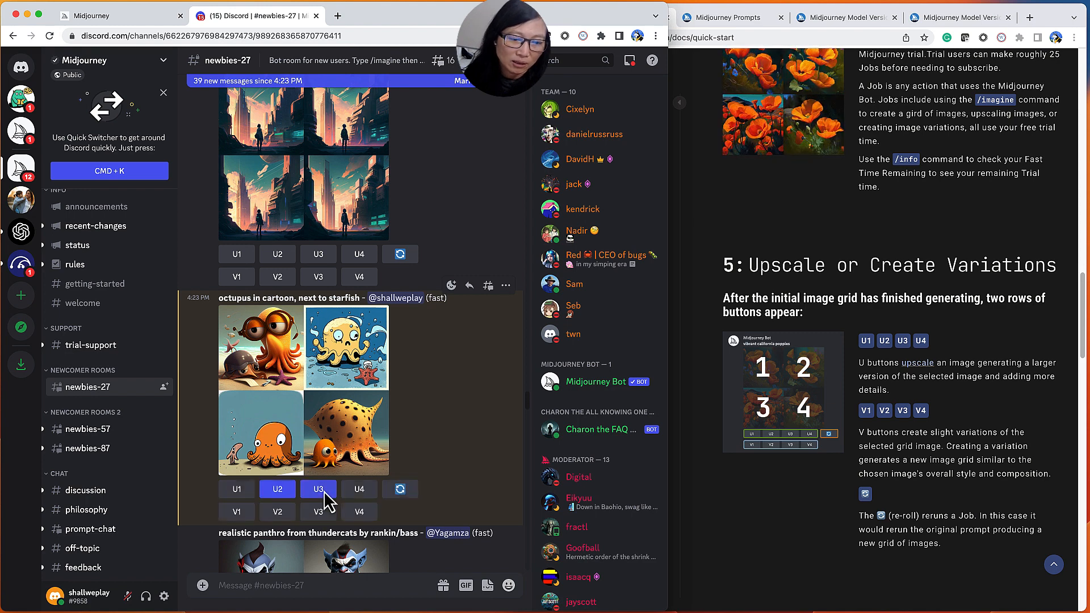
left_click(319, 514)
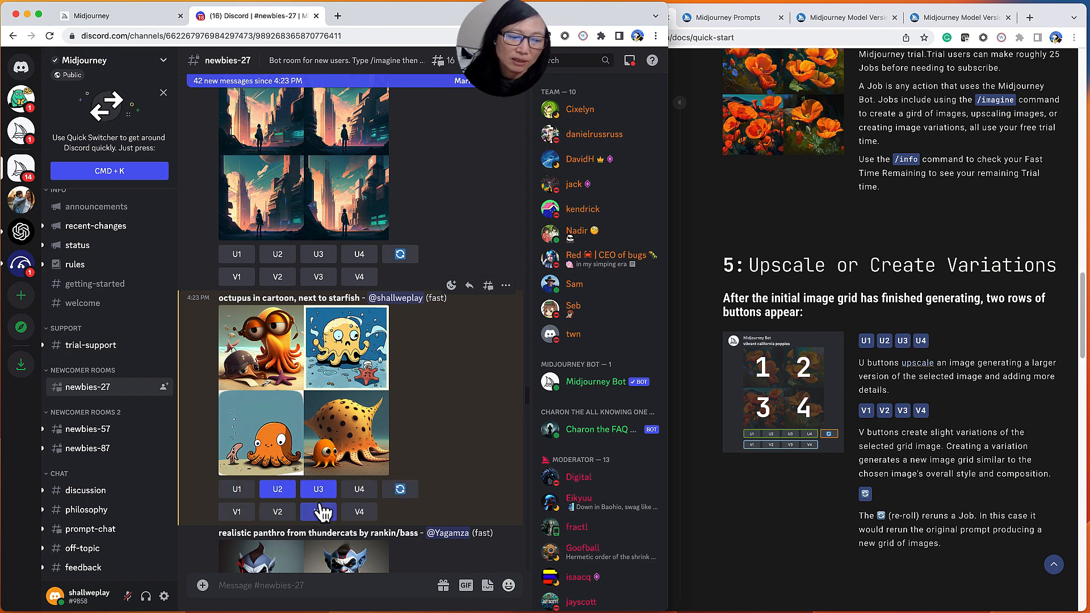
scroll(315, 397, "down", 1)
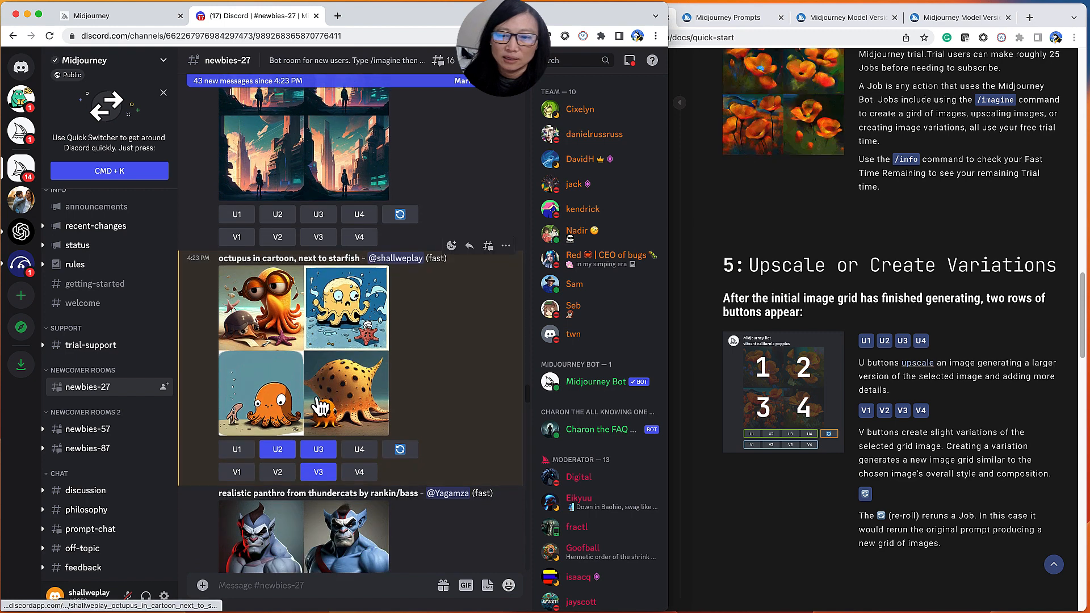
scroll(818, 446, "down", 1)
scroll(818, 446, "down", 1)
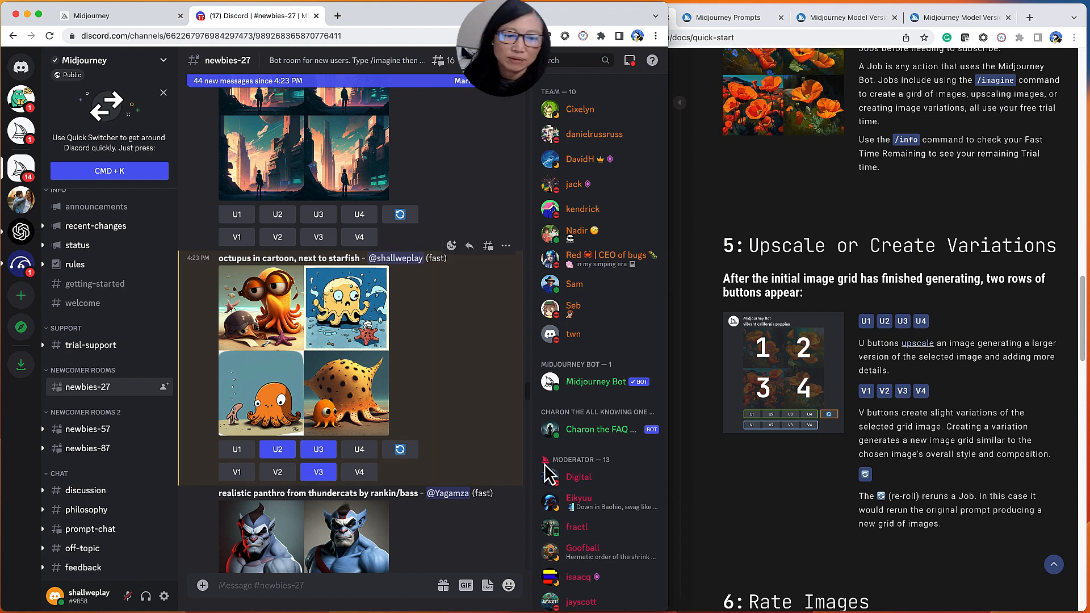
Re-roll the original octopus image grid and locate its new results in the newbies-27 channel
left_click(412, 454)
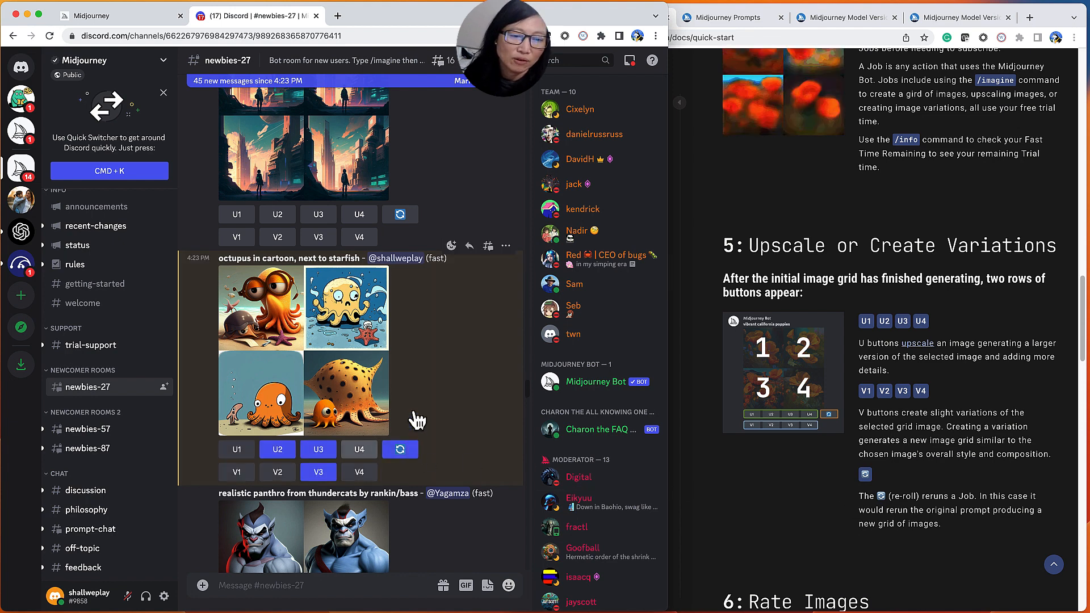
scroll(417, 399, "down", 2)
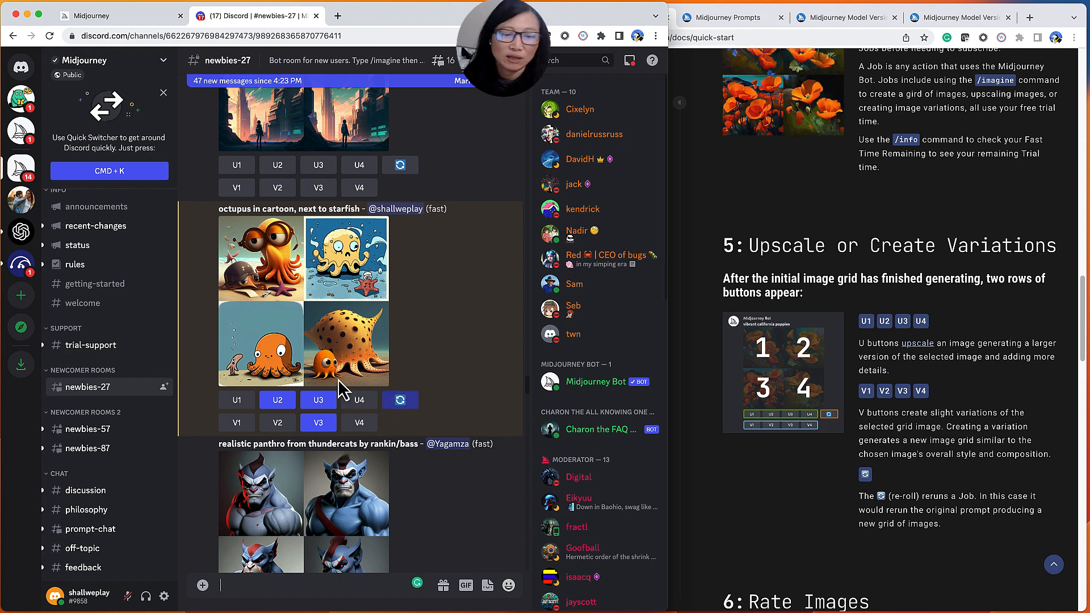
scroll(352, 392, "down", 4)
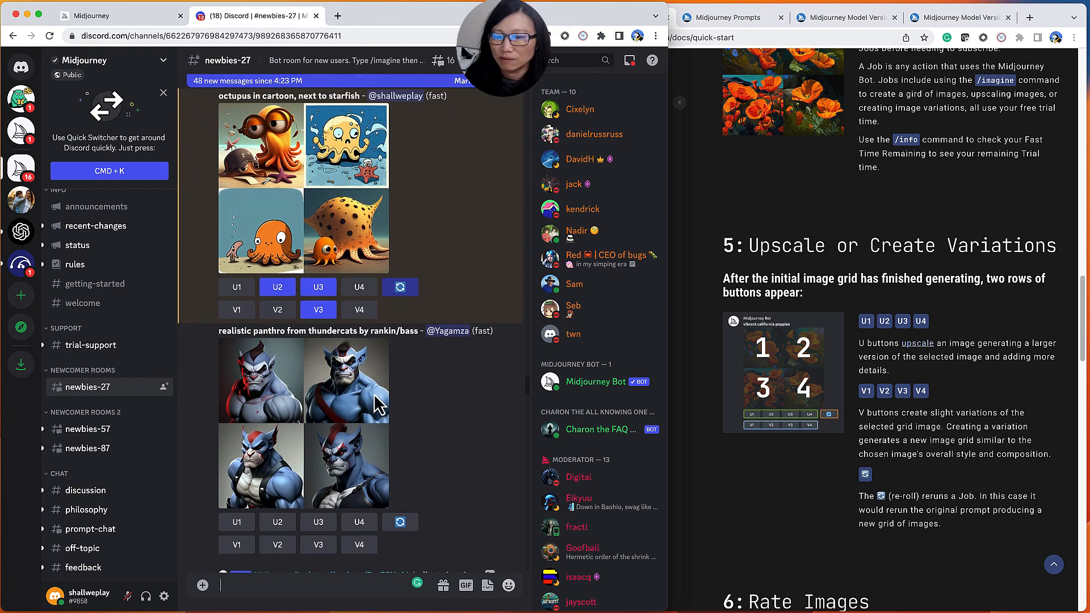
scroll(379, 404, "down", 15)
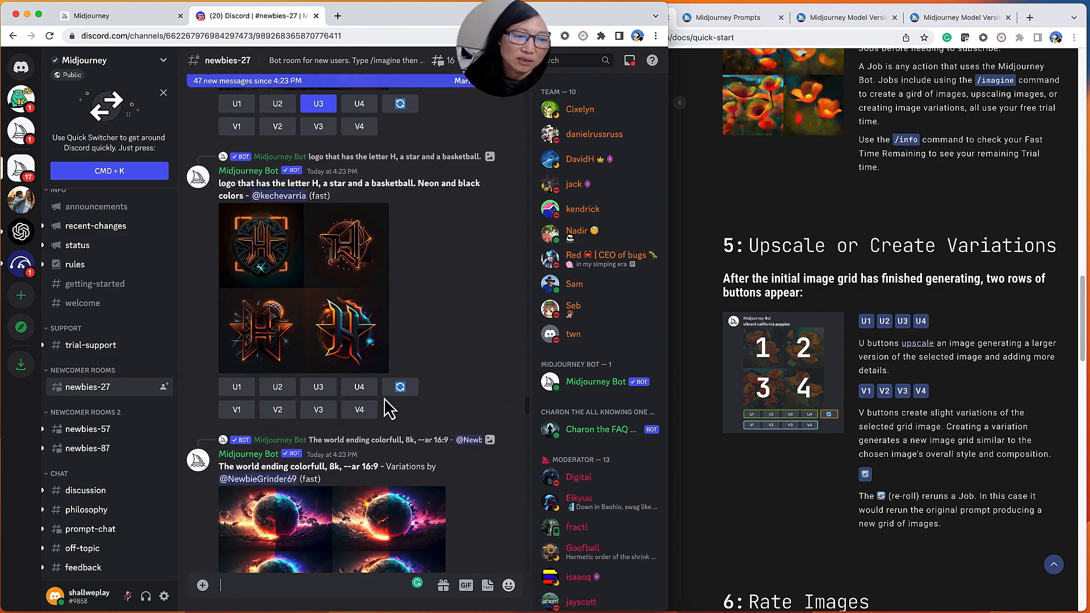
scroll(388, 407, "down", 15)
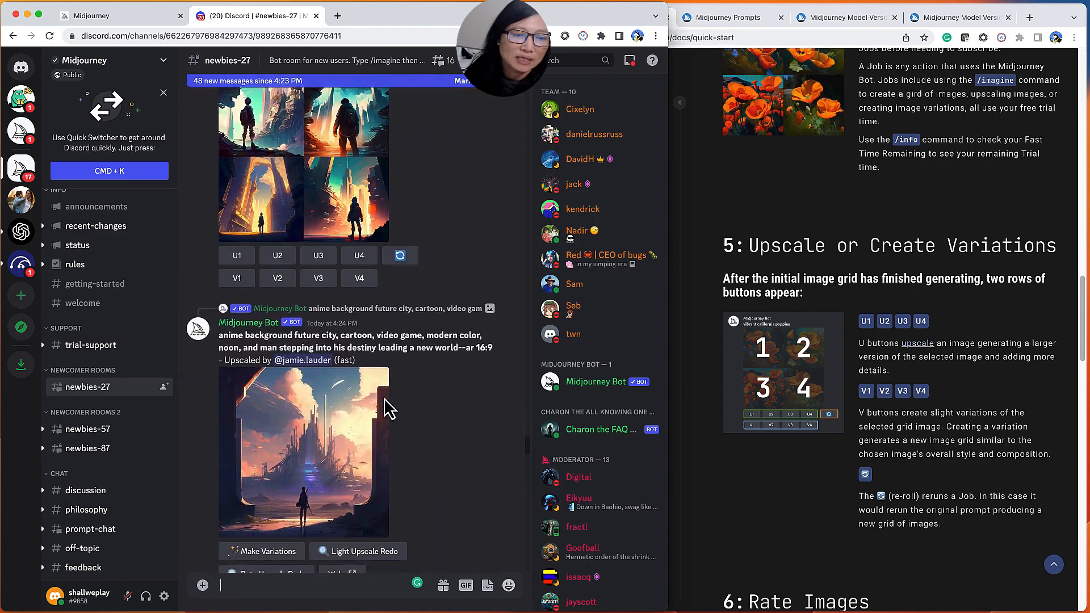
scroll(388, 408, "down", 20)
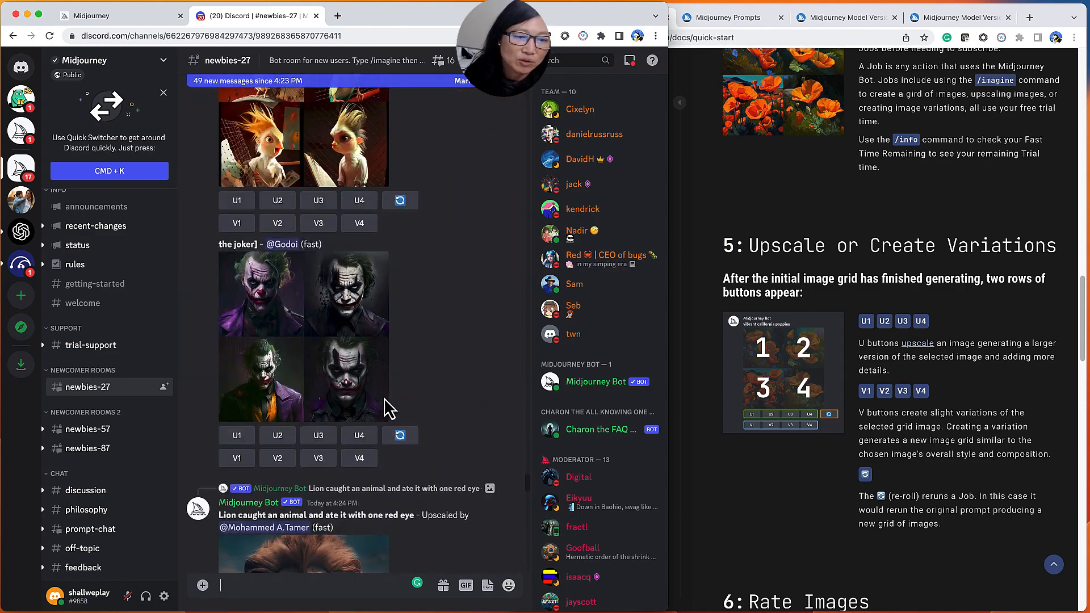
scroll(387, 408, "down", 20)
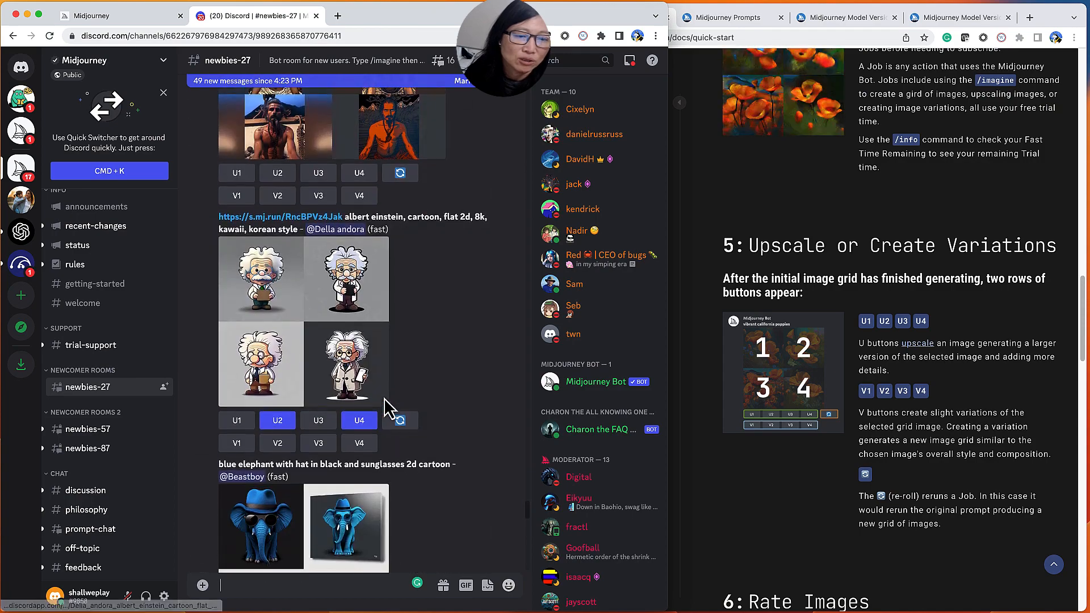
scroll(388, 407, "down", 20)
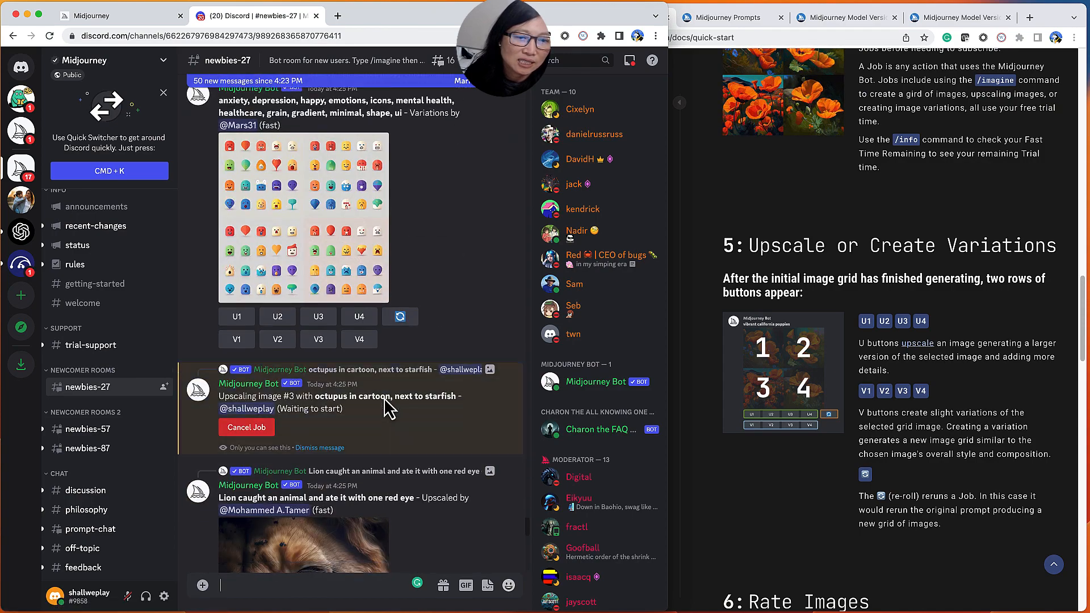
scroll(385, 400, "down", 20)
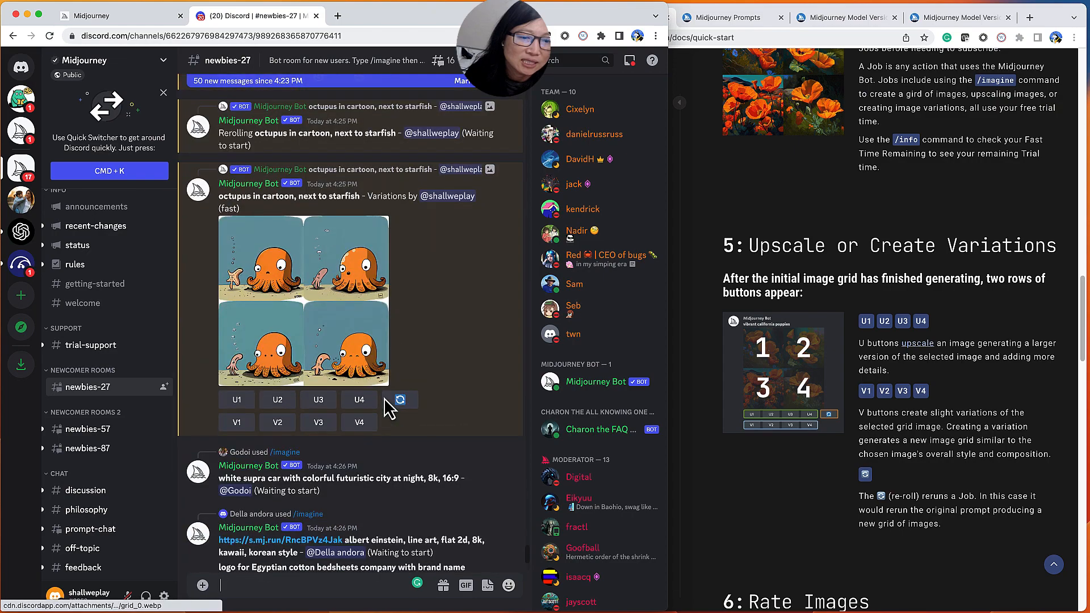
scroll(384, 397, "down", 5)
Examine the upscaled octopus image, its variations grid, and the guide's Rate Images section
scroll(358, 400, "up", 15)
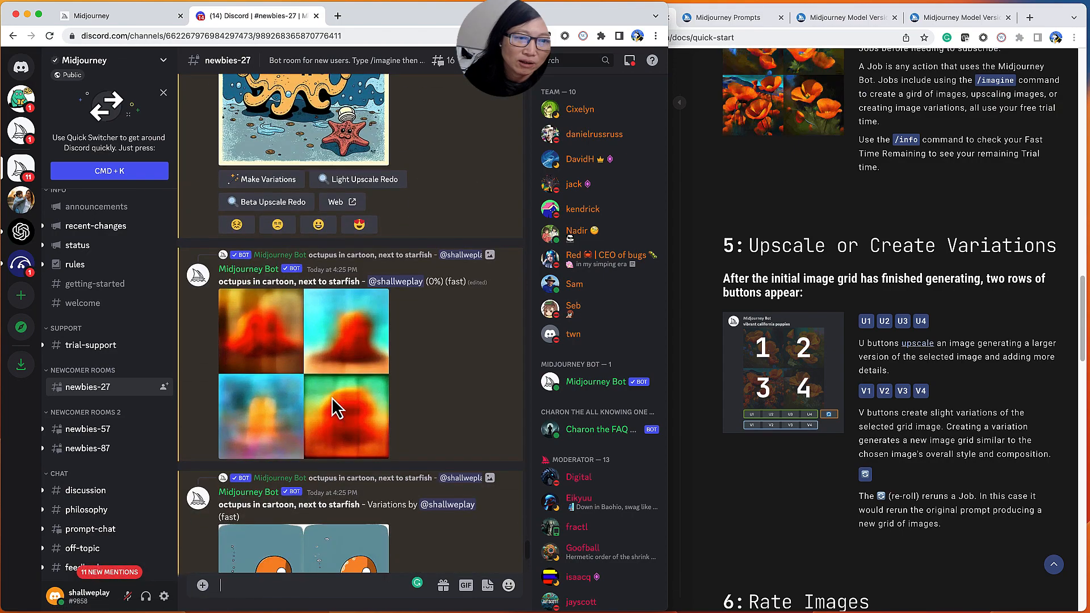
scroll(334, 399, "up", 6)
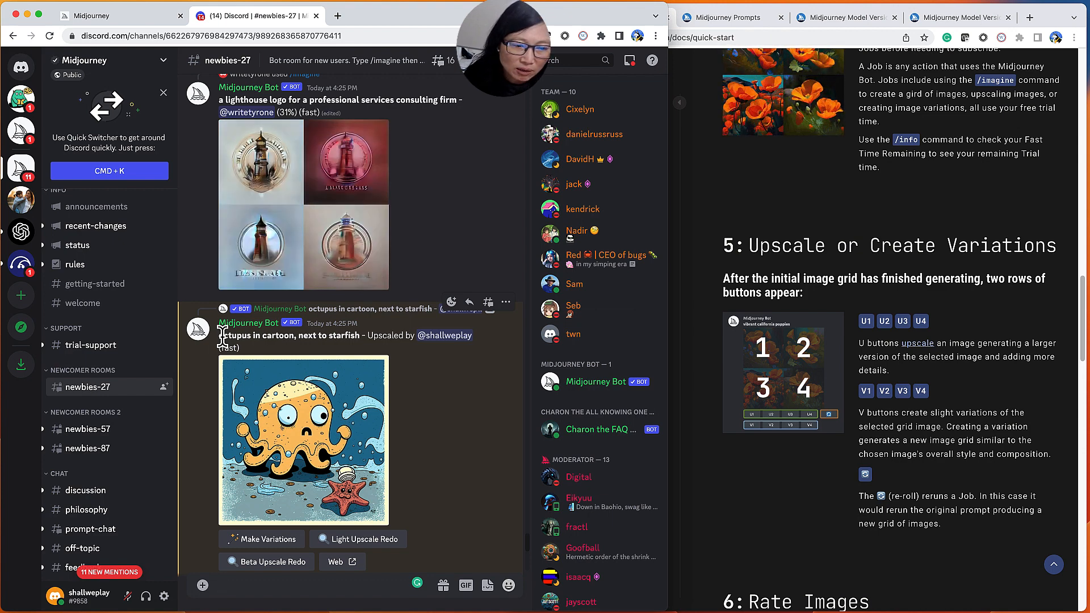
double_click(385, 335)
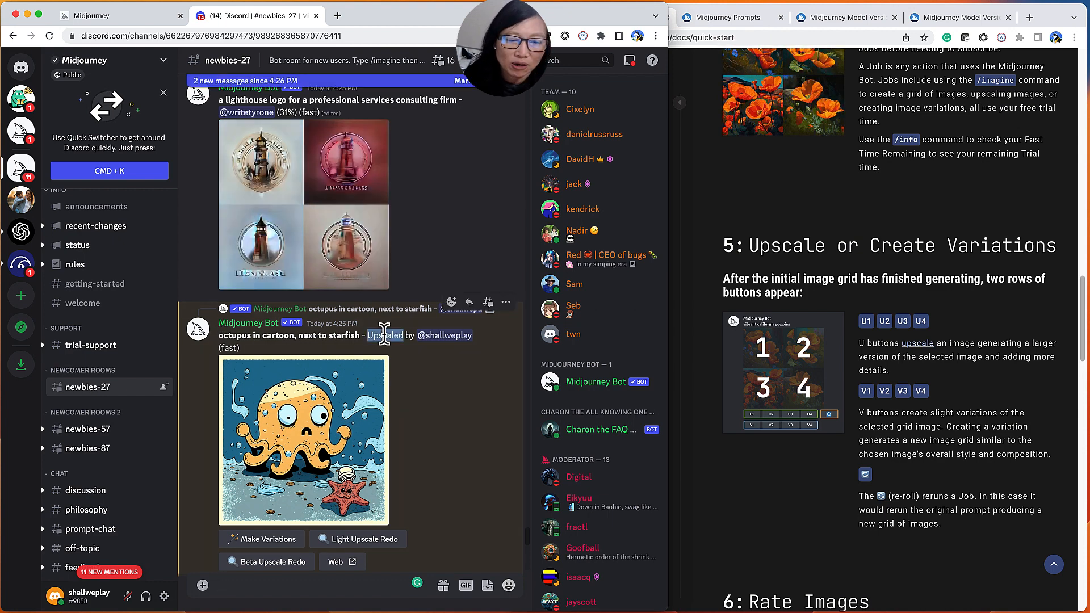
scroll(318, 409, "down", 5)
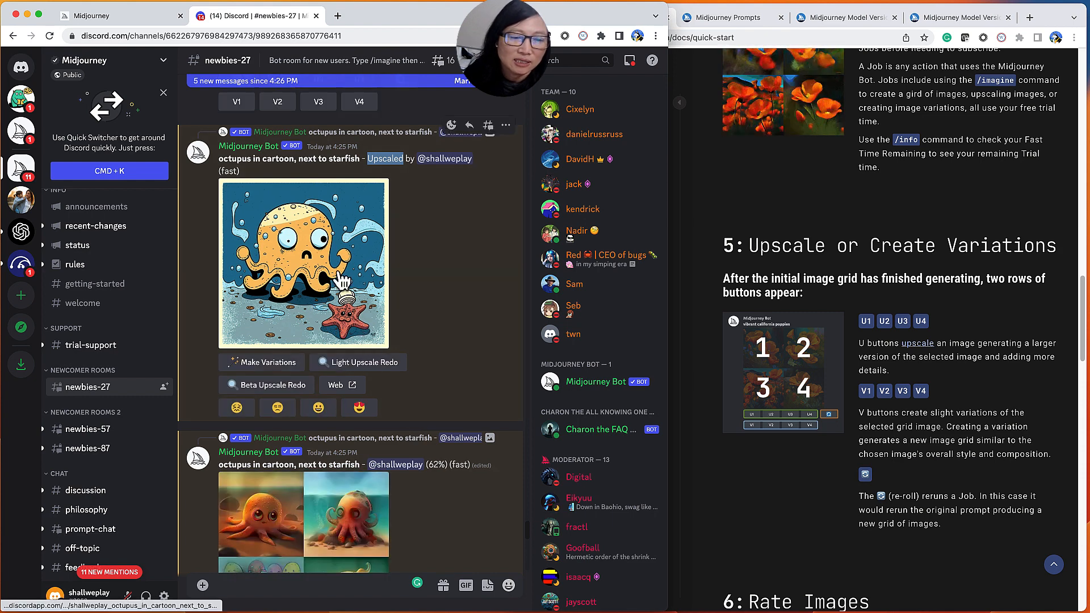
scroll(341, 278, "down", 4)
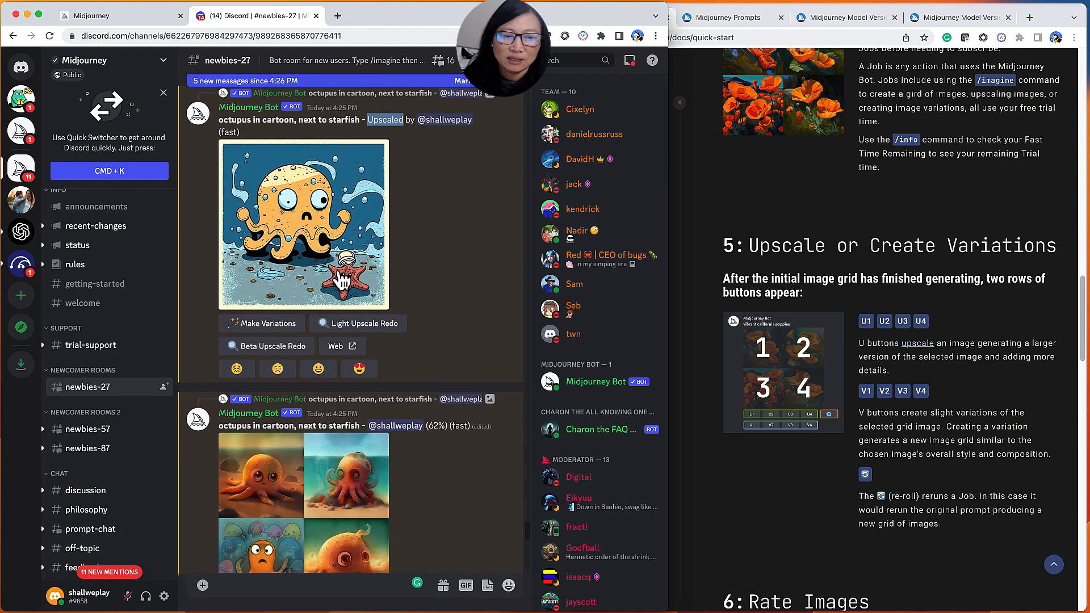
scroll(339, 273, "down", 1)
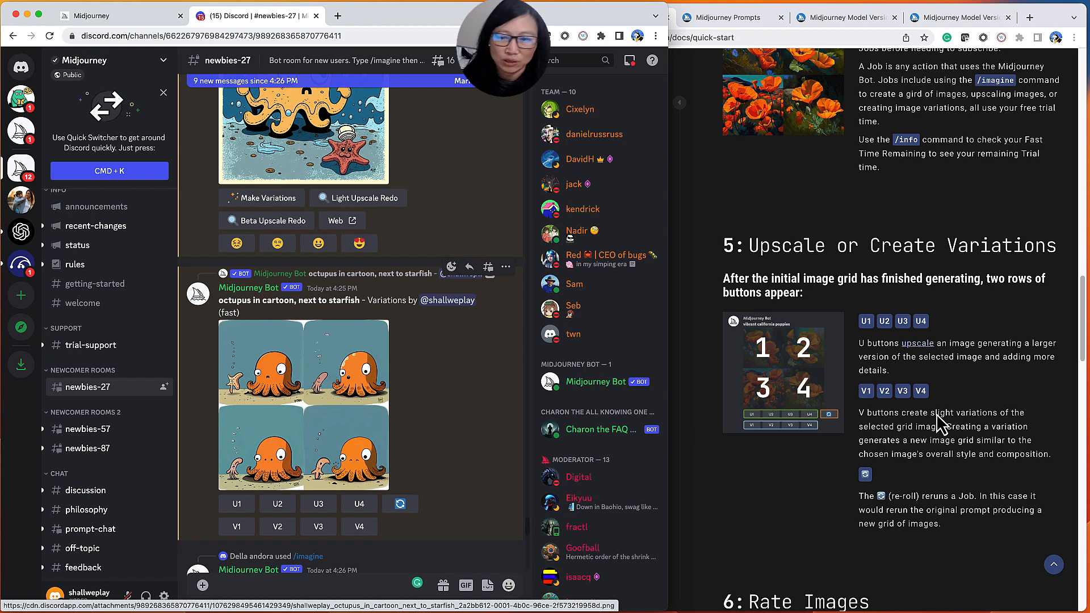
scroll(937, 423, "down", 2)
scroll(937, 422, "down", 5)
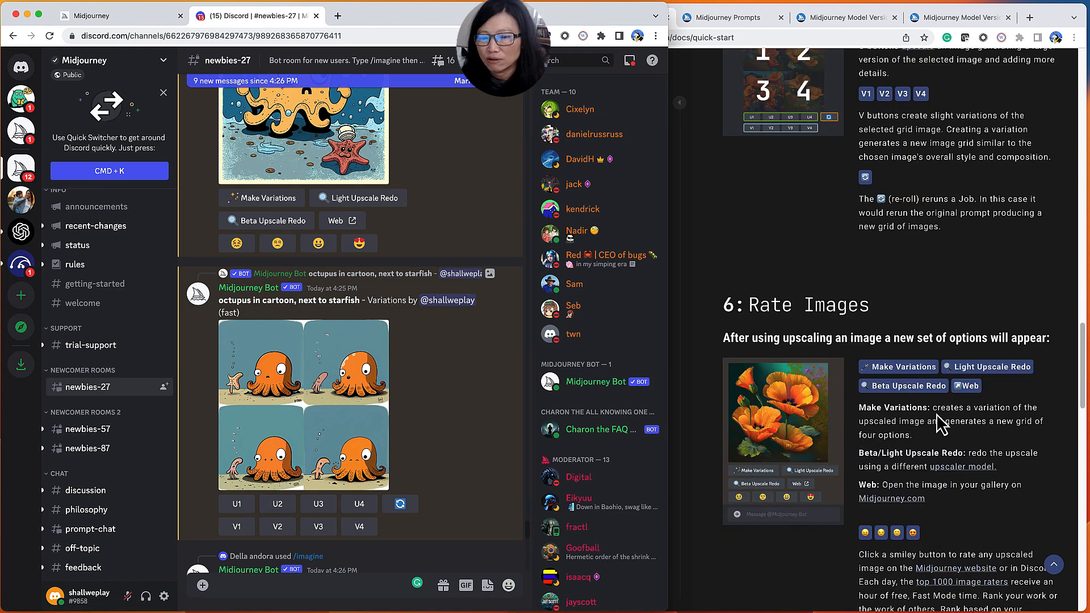
scroll(936, 413, "down", 1)
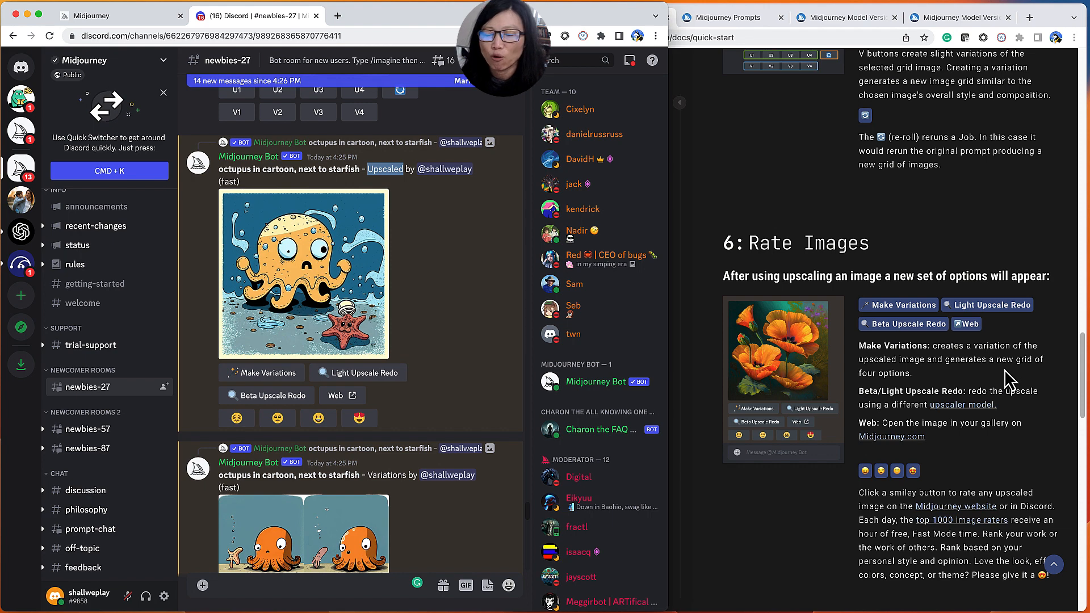
Request variations of the upscaled octopus with the starfish and read the guide's Rate Images options
left_click(280, 377)
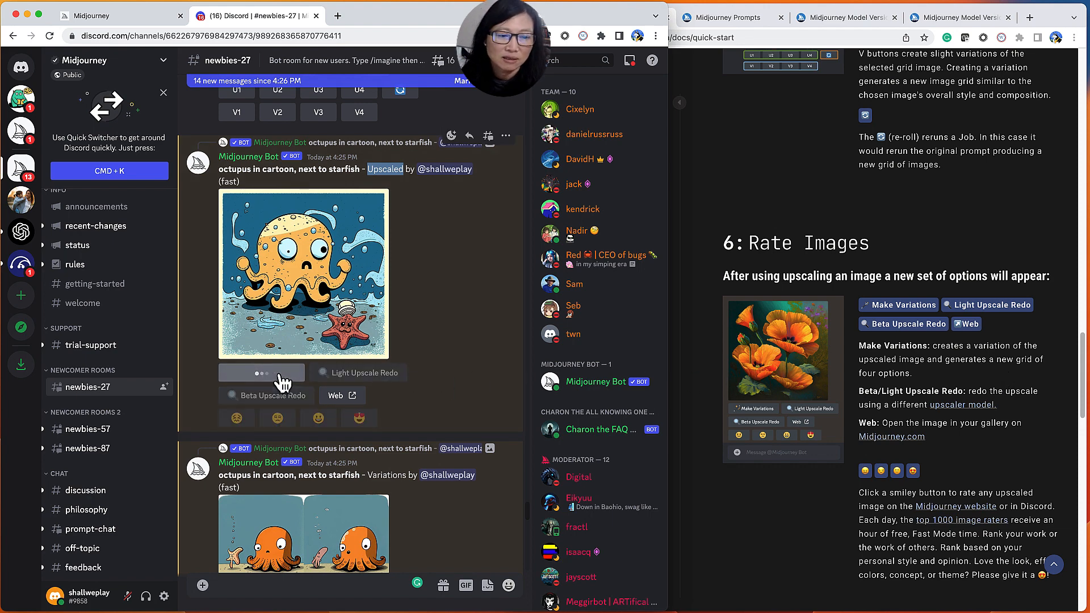
scroll(908, 397, "down", 2)
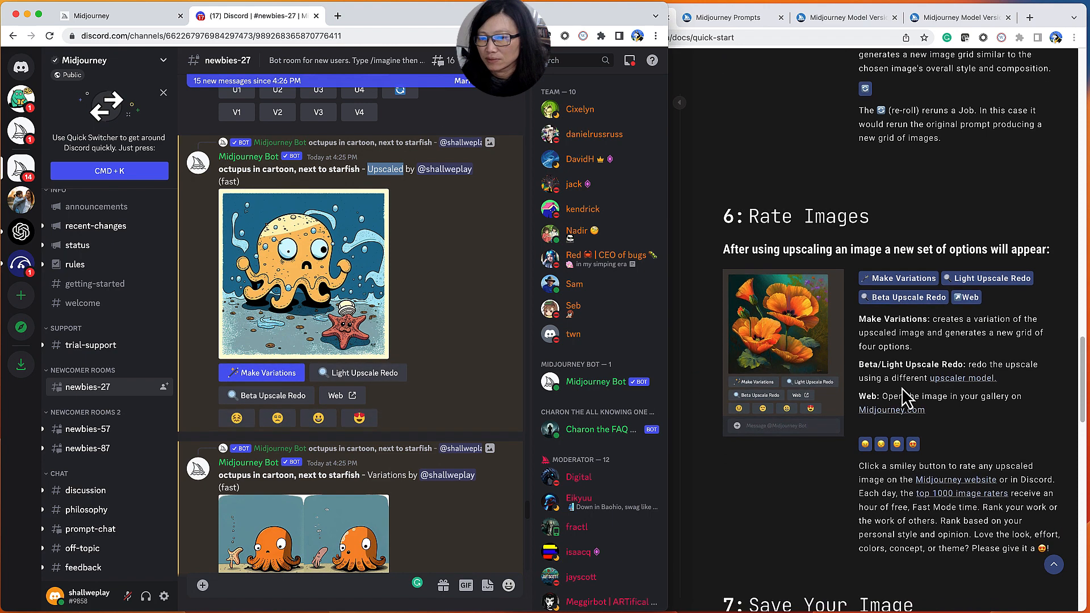
scroll(908, 397, "down", 2)
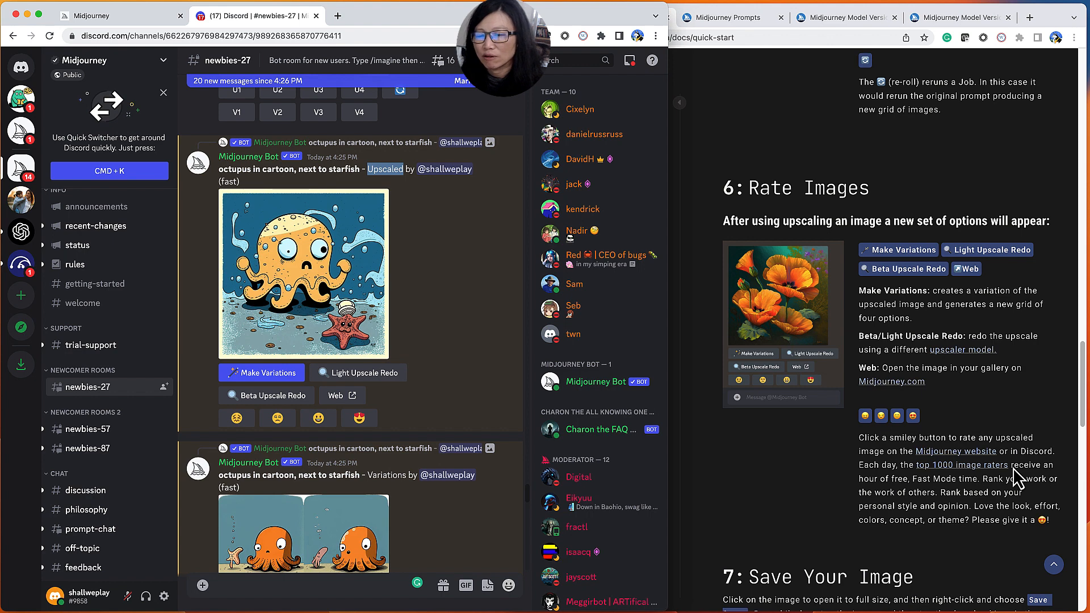
left_click(318, 423)
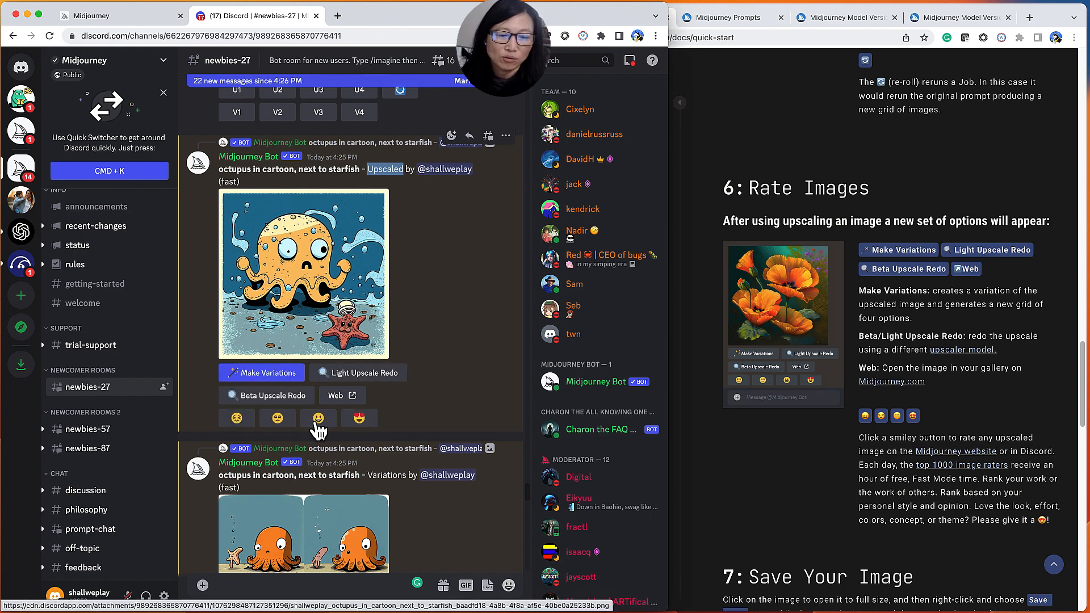
Find the re-rolled octopus grid, view it enlarged, and read the guide's Save Your Image section
scroll(315, 426, "down", 1)
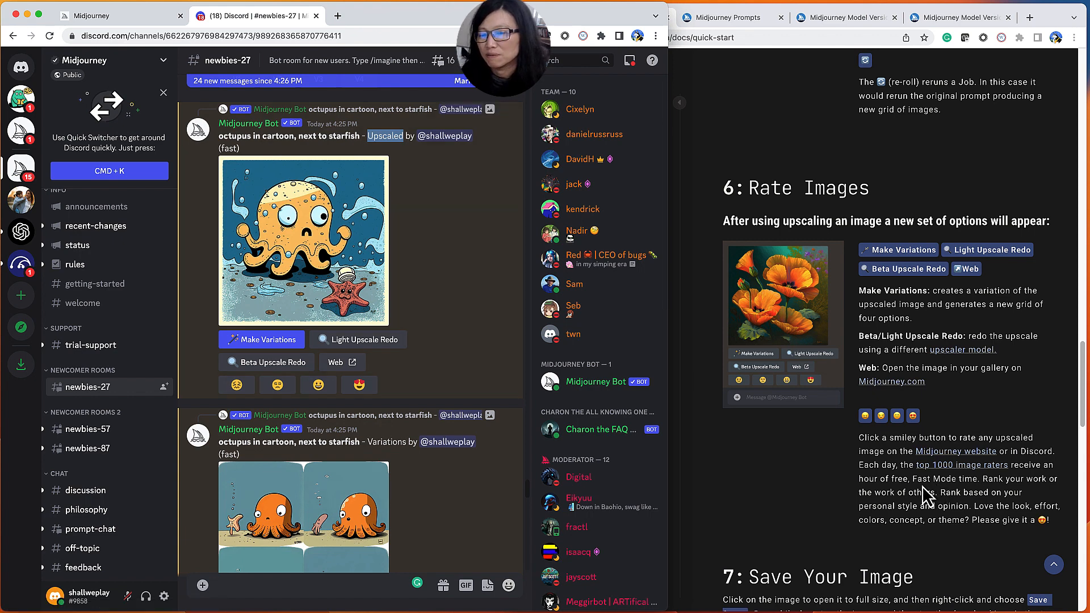
scroll(356, 389, "down", 1)
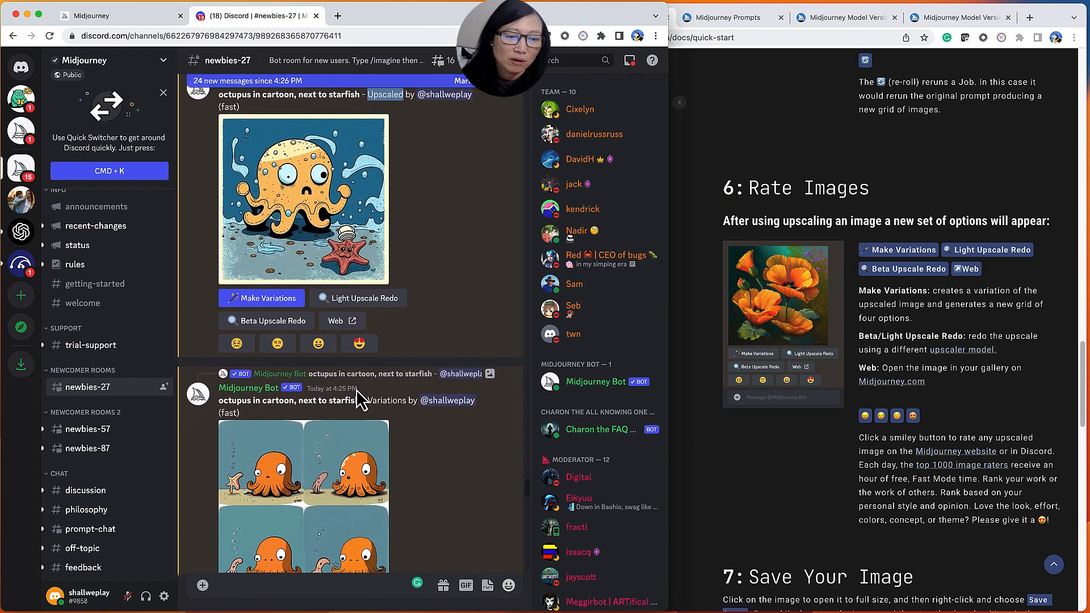
scroll(356, 389, "down", 5)
scroll(879, 341, "down", 1)
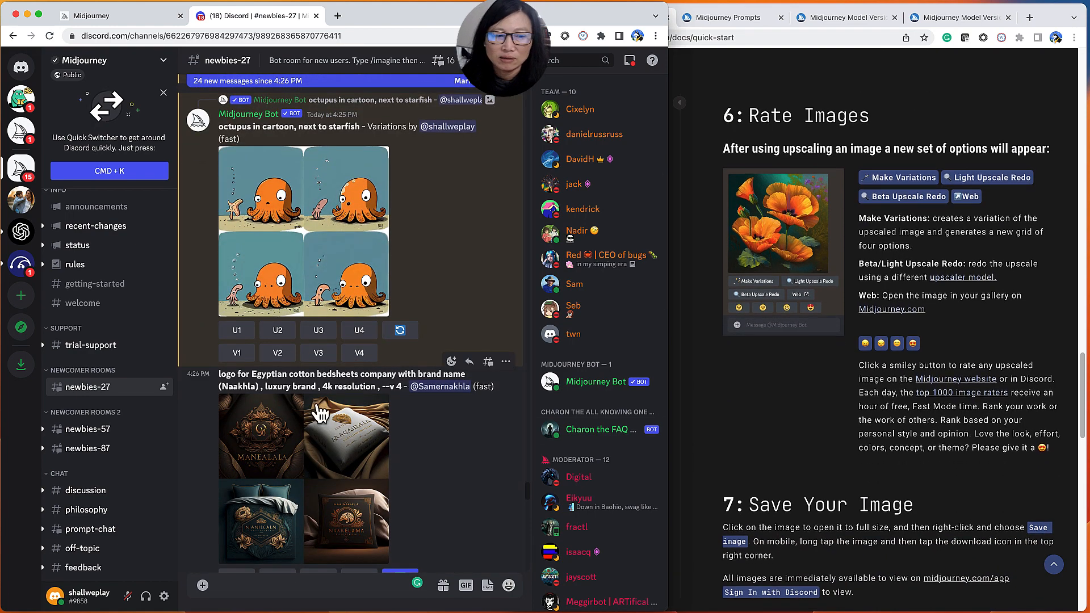
scroll(321, 413, "down", 10)
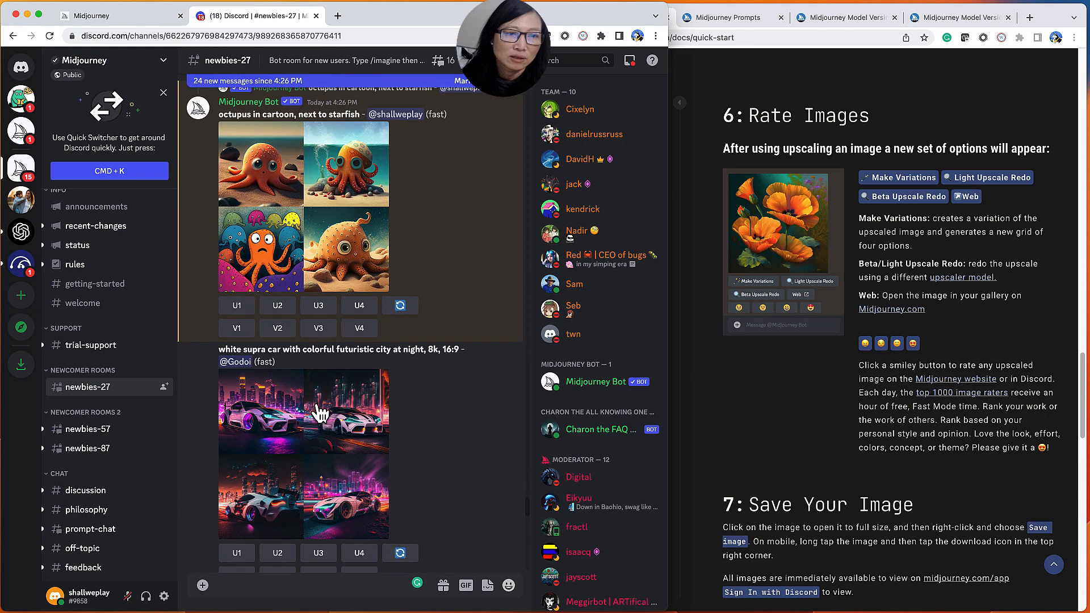
scroll(319, 412, "up", 4)
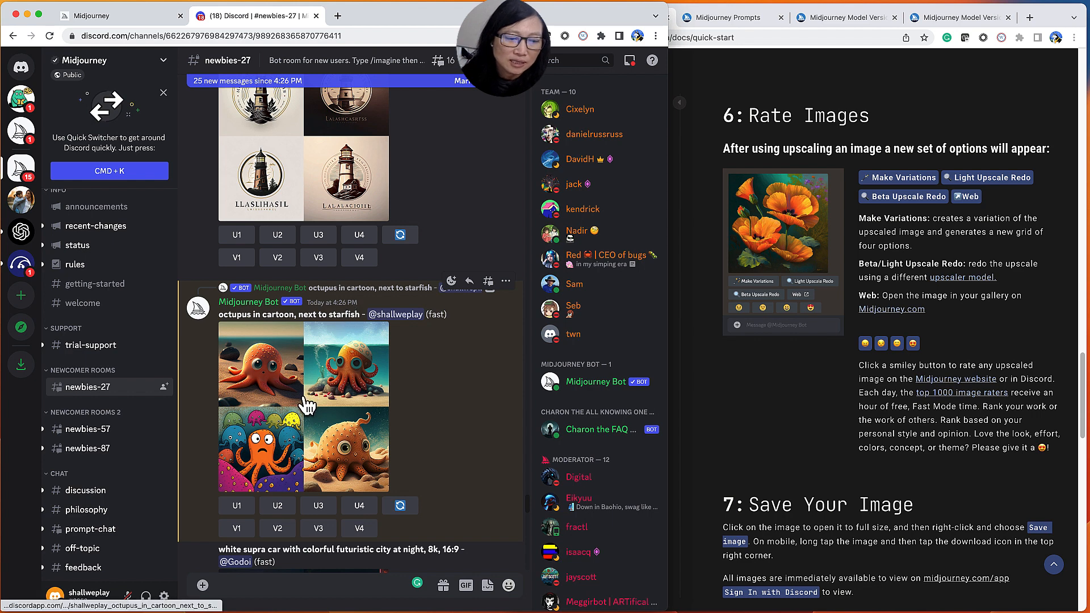
scroll(304, 400, "down", 1)
scroll(307, 405, "down", 3)
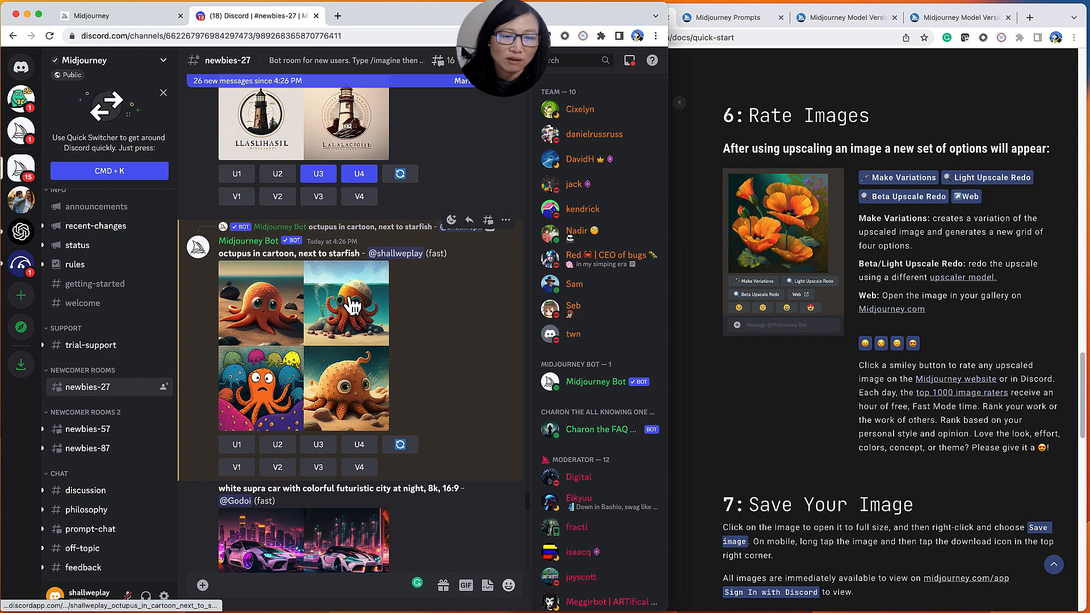
left_click(350, 402)
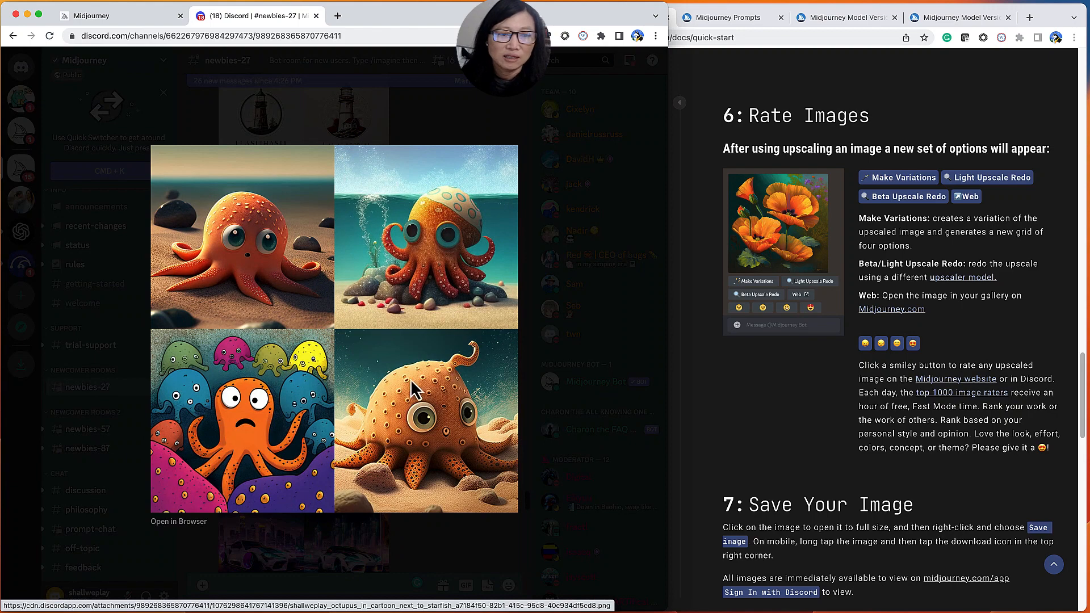
left_click(544, 358)
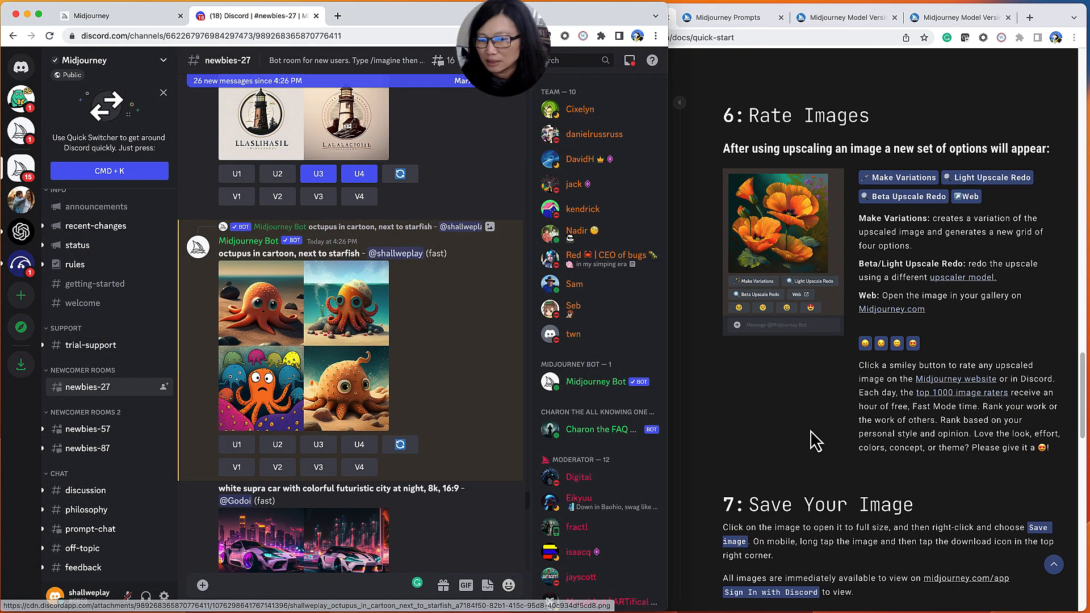
scroll(815, 441, "down", 2)
scroll(815, 441, "down", 2)
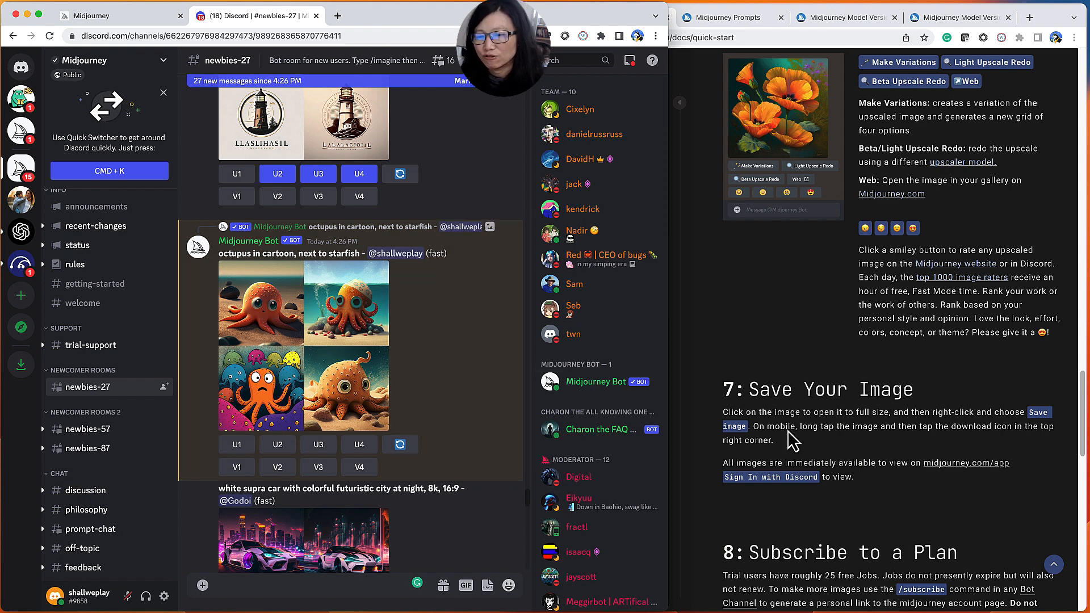
left_click(338, 339)
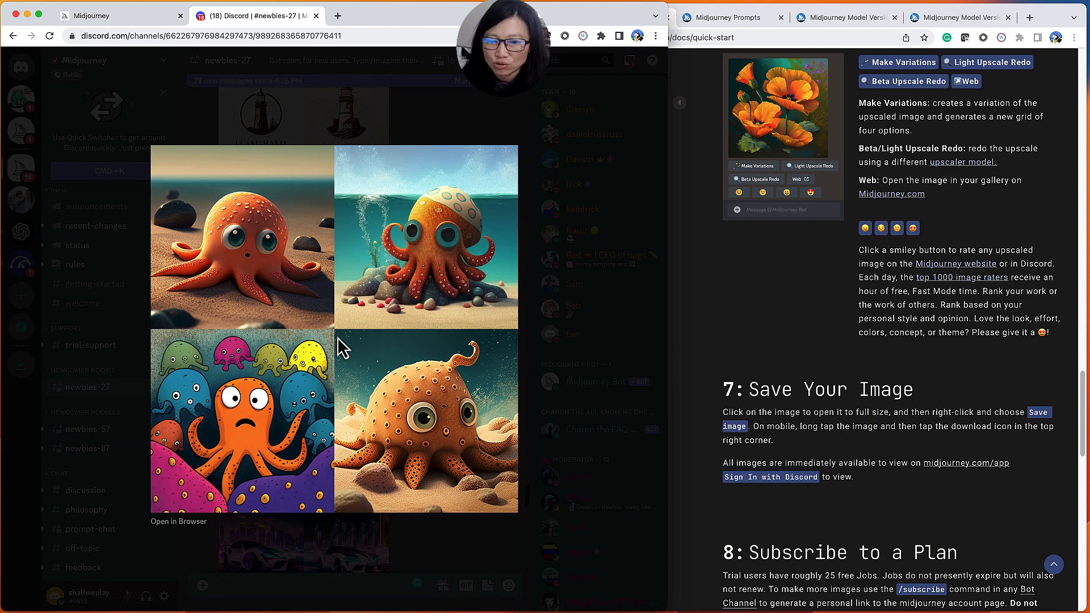
left_click(600, 356)
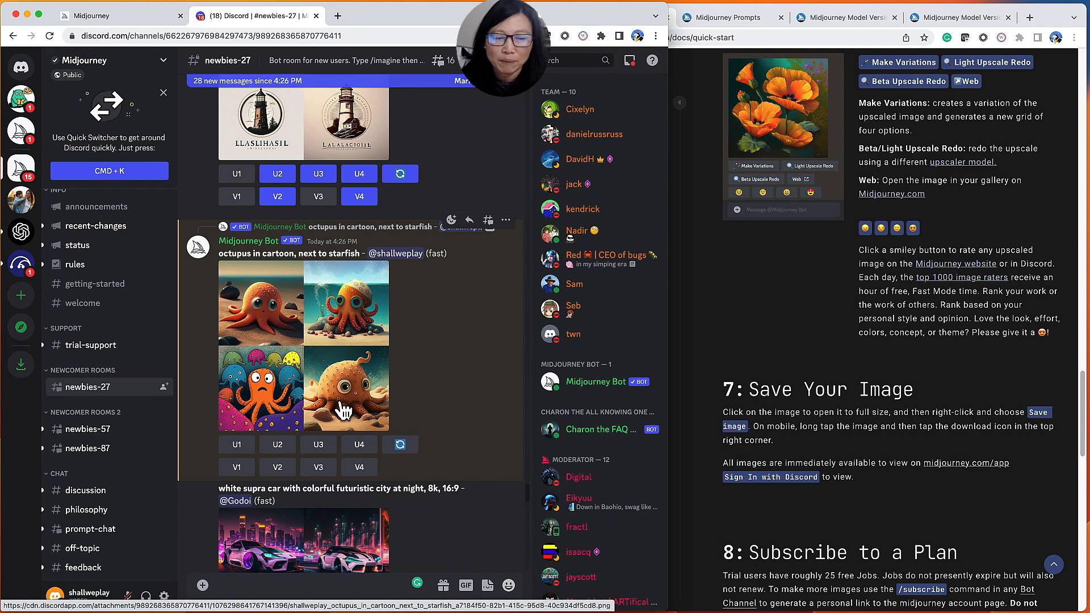
Check the guide's Upscale or Create Variations section and upscale the fourth image of the re-rolled octopus grid
scroll(762, 303, "up", 10)
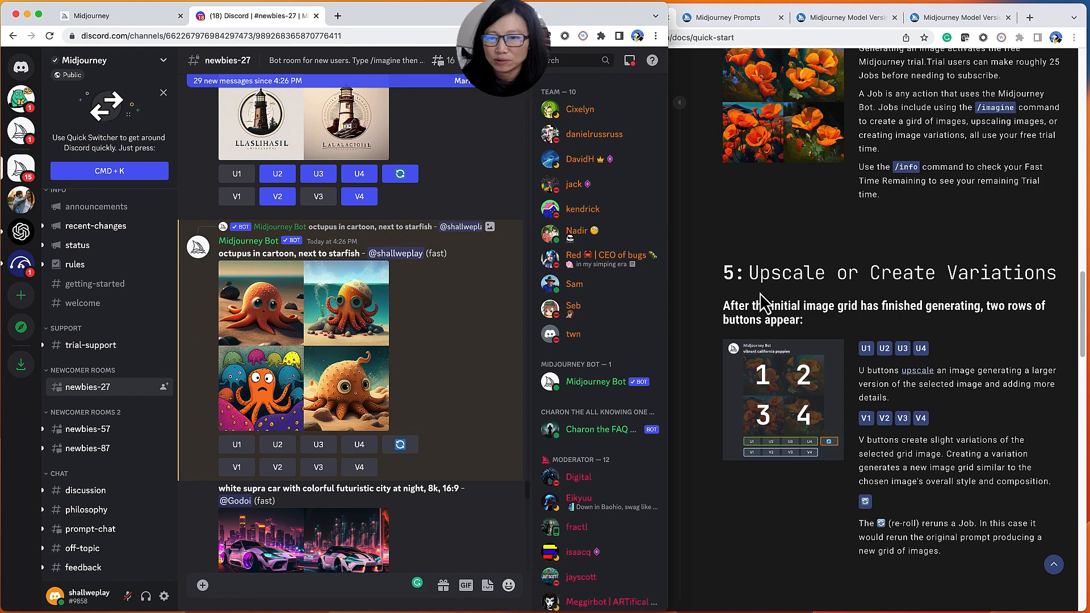
scroll(762, 302, "down", 1)
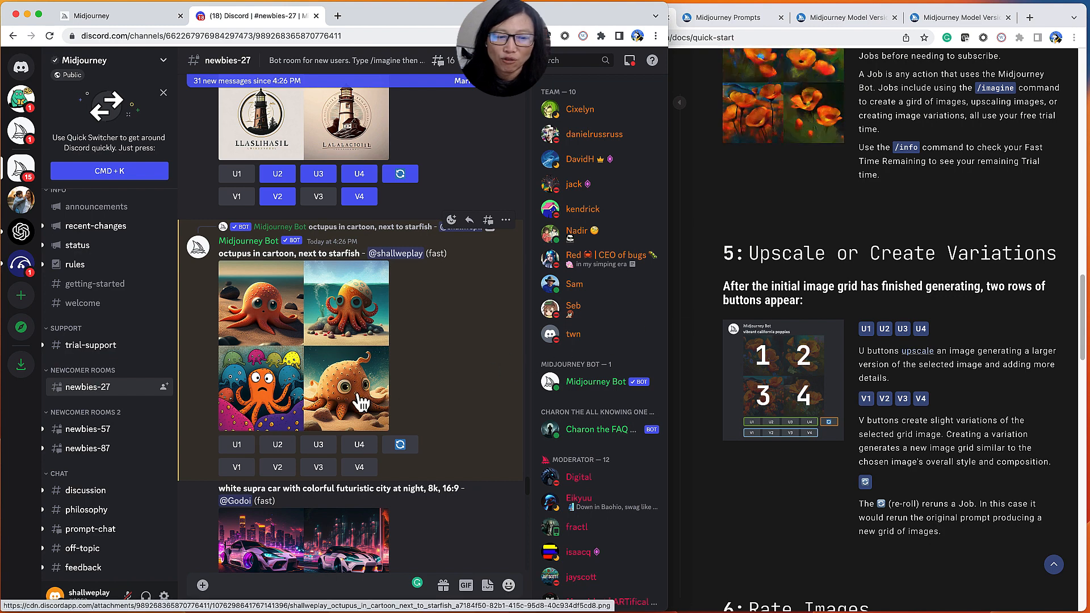
left_click(360, 445)
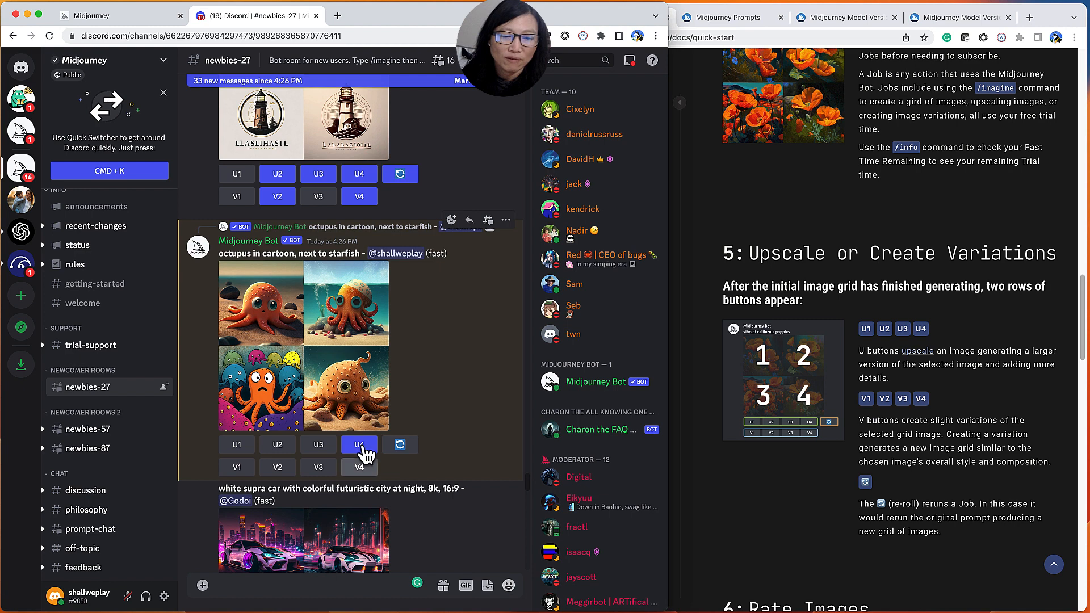
Re-roll the cartoon octopus grid and look through the channel for the grid of octopus and starfish variations
left_click(400, 445)
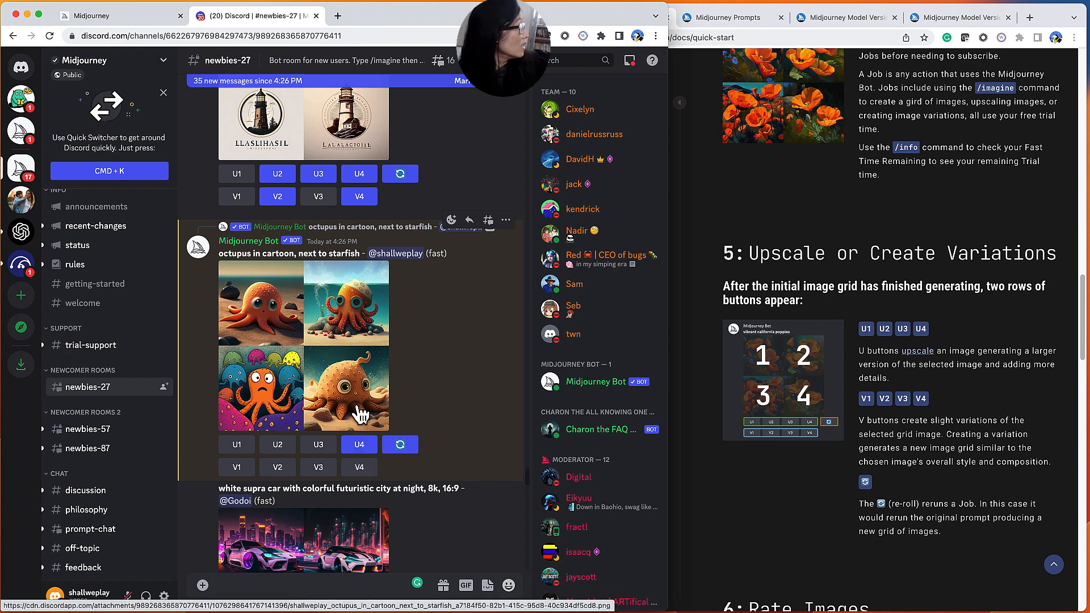
scroll(361, 415, "down", 10)
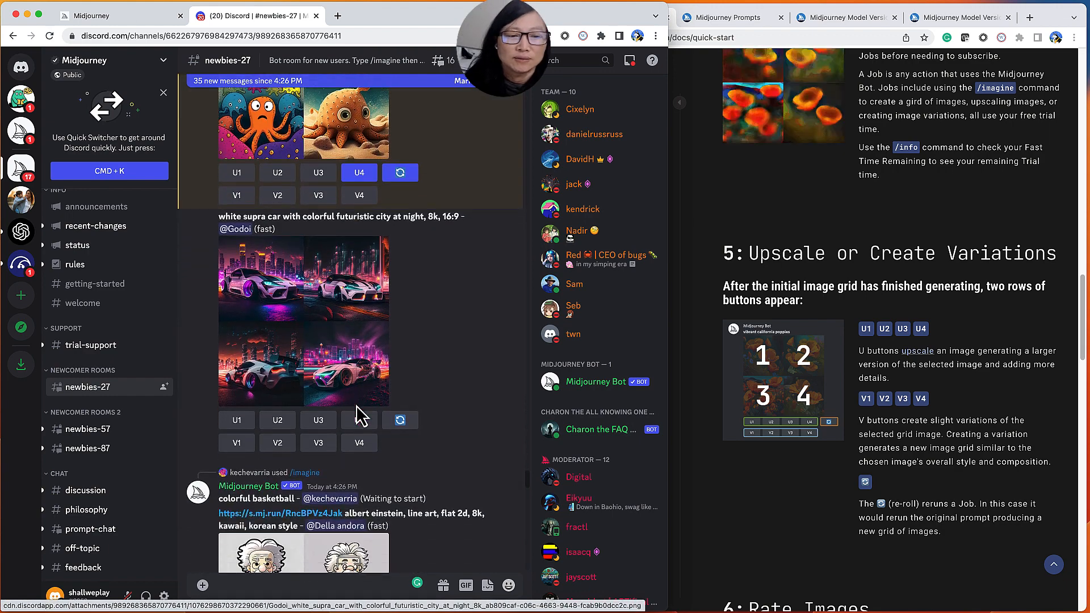
scroll(323, 242, "down", 7)
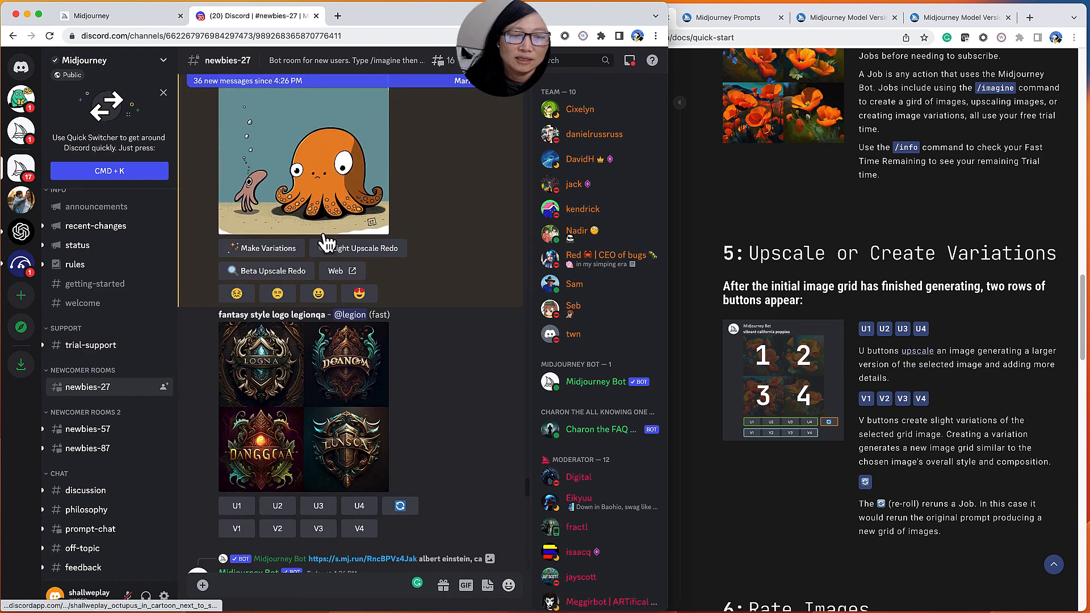
scroll(327, 244, "down", 4)
scroll(327, 244, "down", 10)
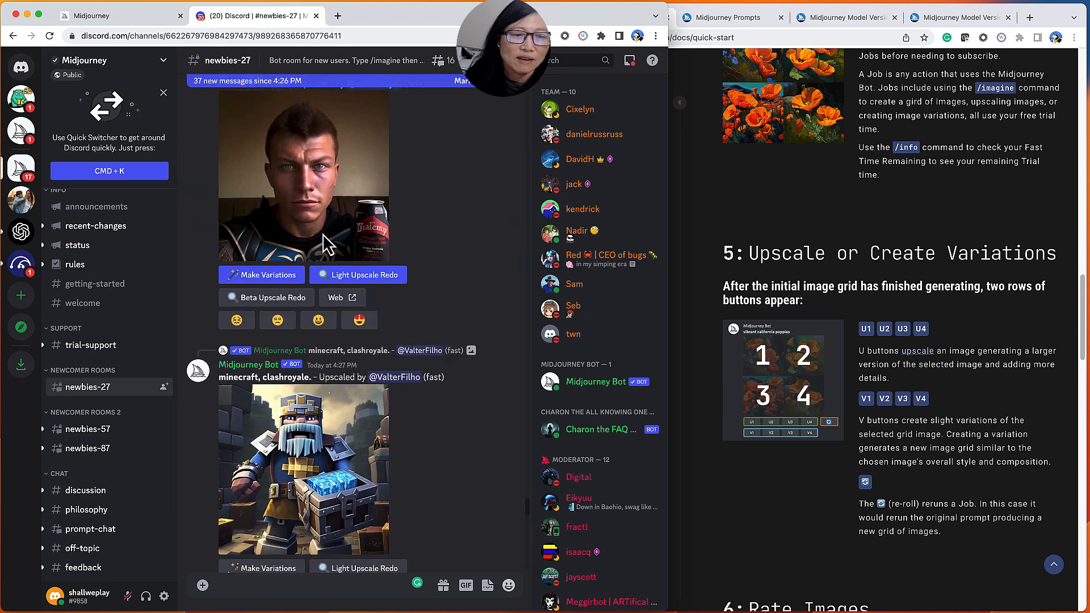
scroll(326, 243, "down", 10)
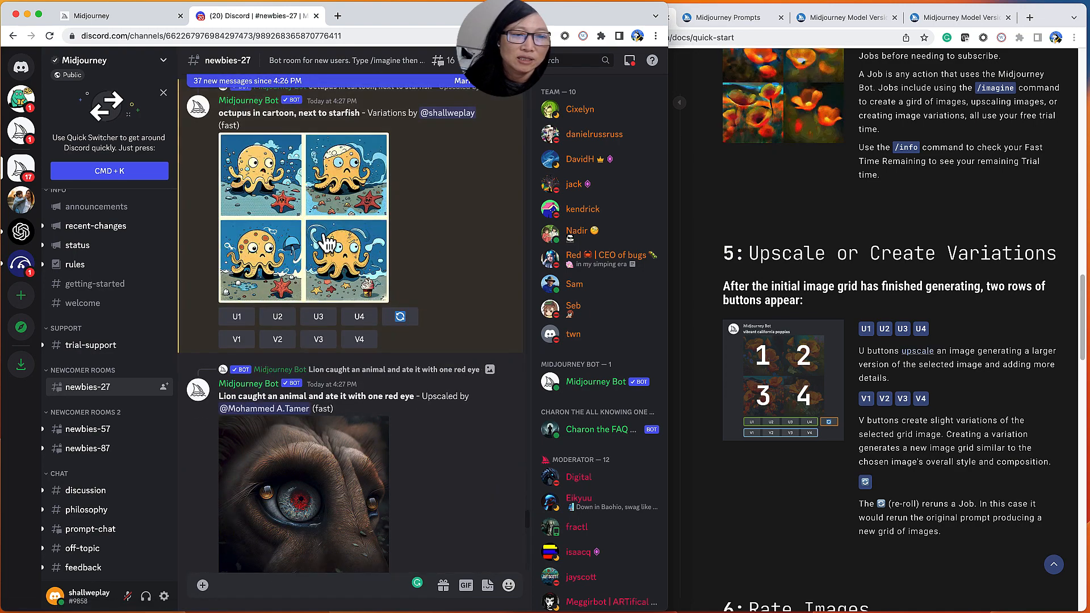
scroll(327, 243, "down", 1)
scroll(327, 243, "up", 1)
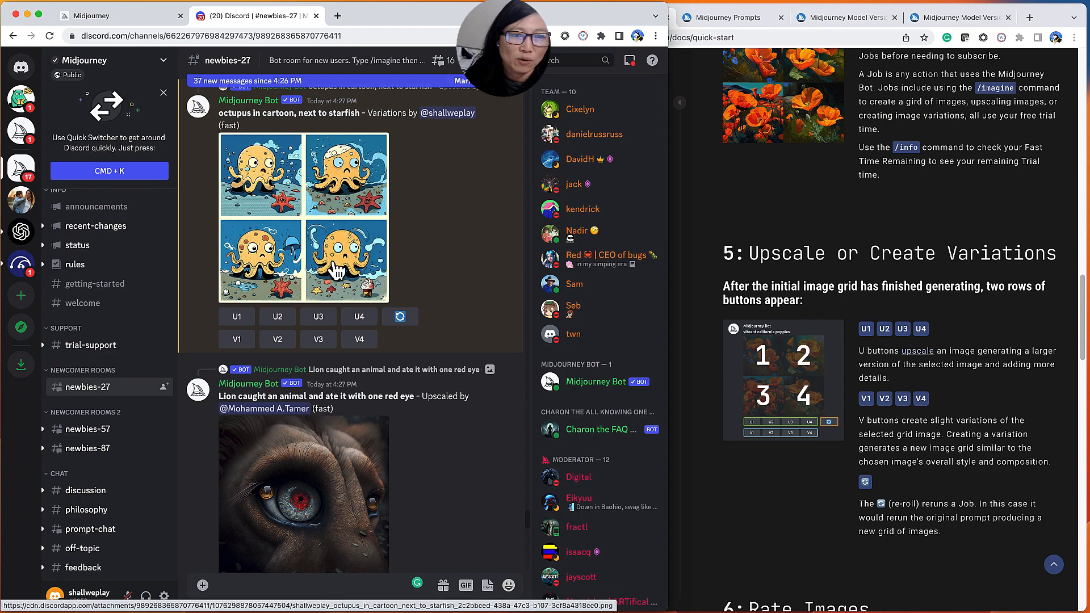
Check the channel for the newly re-rolled octopus grid and read the guide's Subscribe to a Plan section
scroll(338, 275, "down", 15)
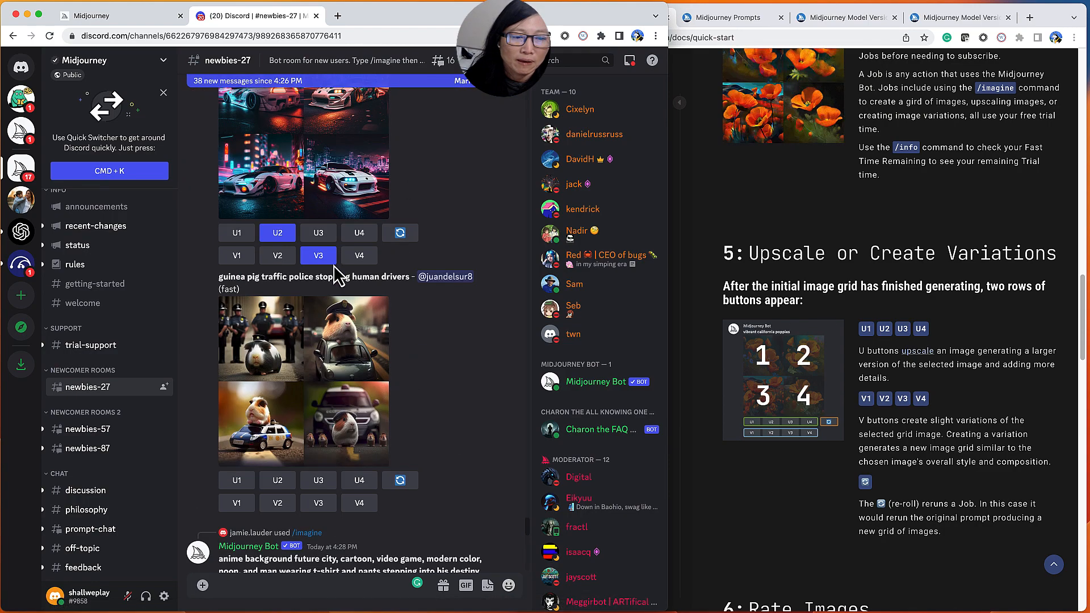
scroll(338, 274, "down", 15)
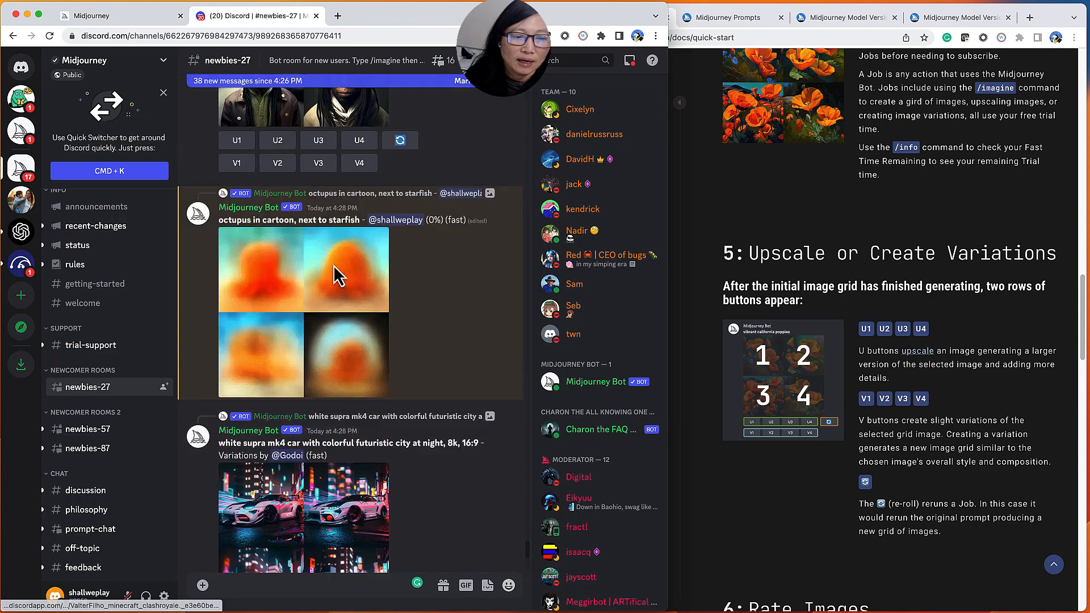
scroll(333, 274, "down", 10)
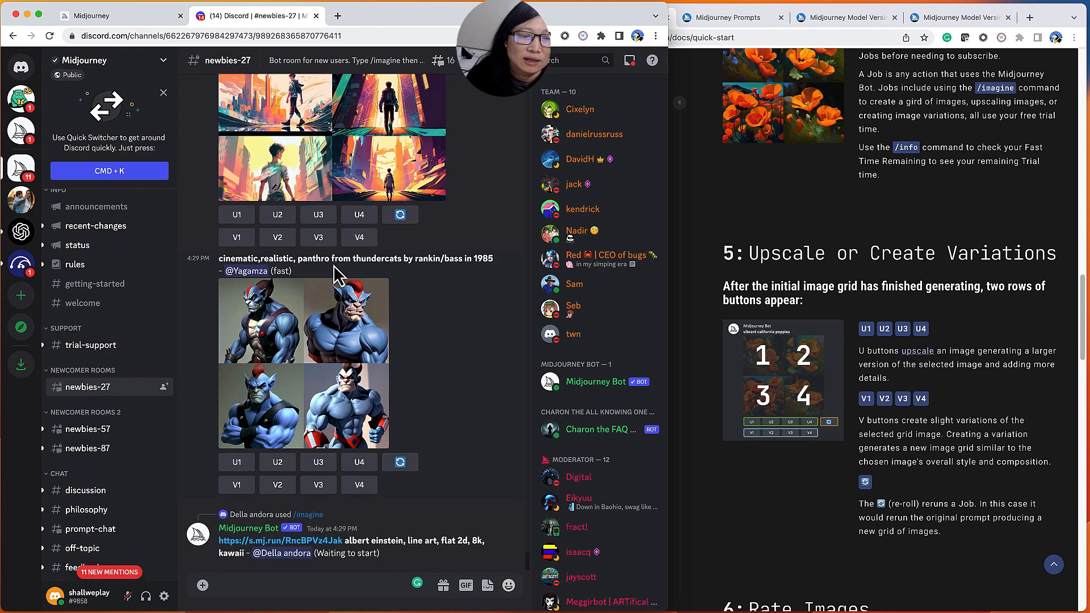
scroll(383, 304, "up", 10)
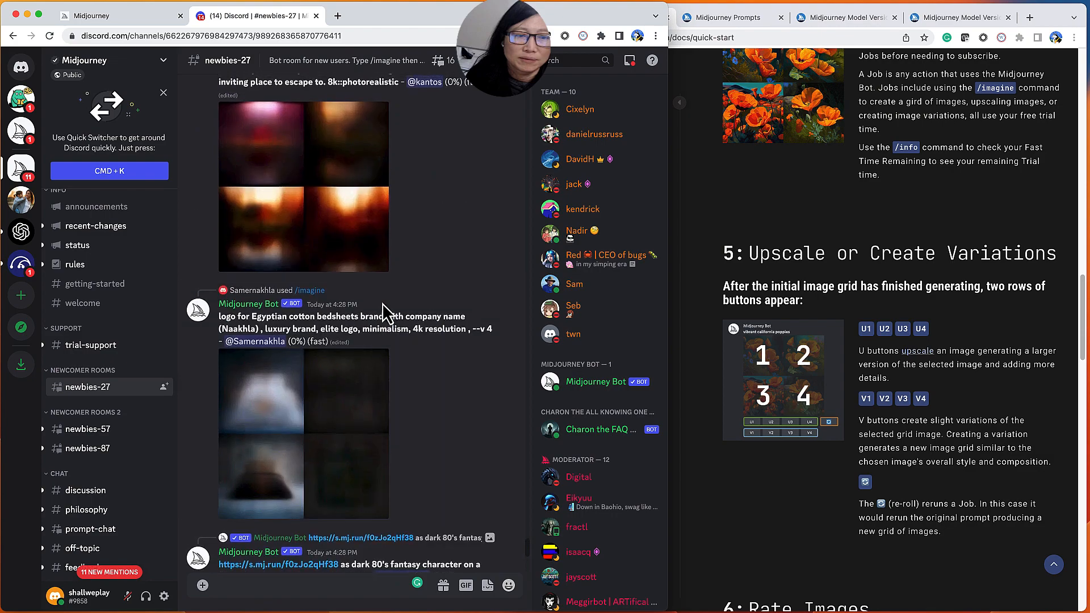
scroll(386, 311, "down", 10)
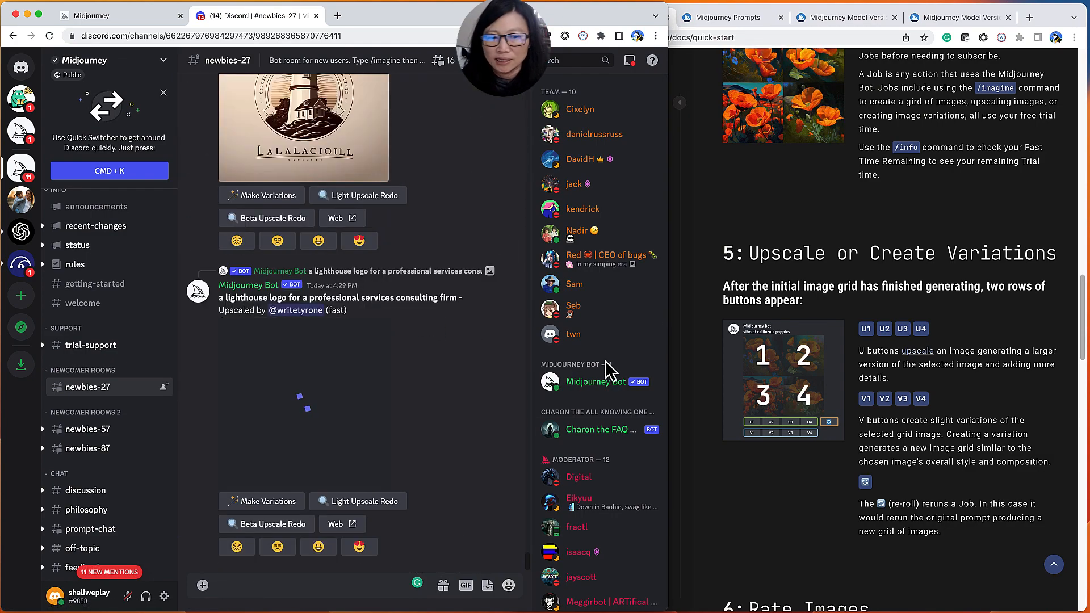
scroll(972, 459, "down", 5)
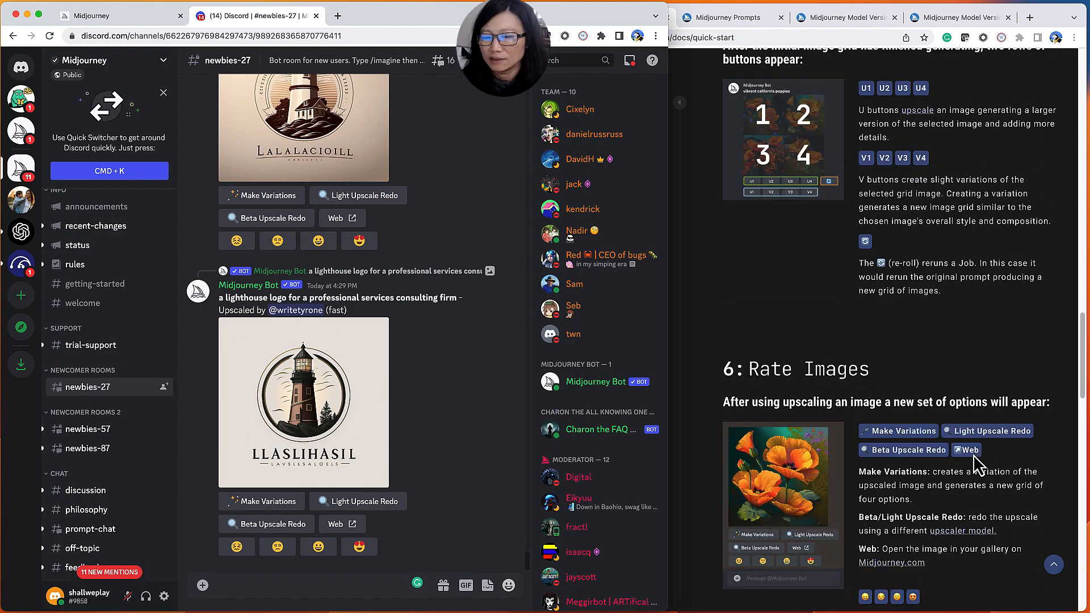
scroll(973, 459, "down", 10)
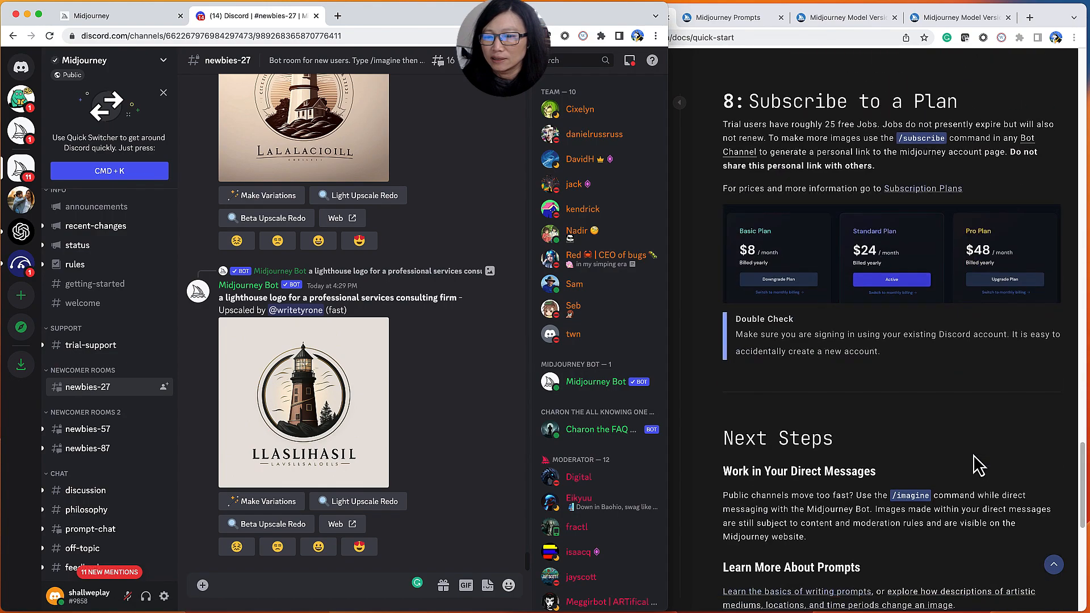
scroll(973, 455, "up", 1)
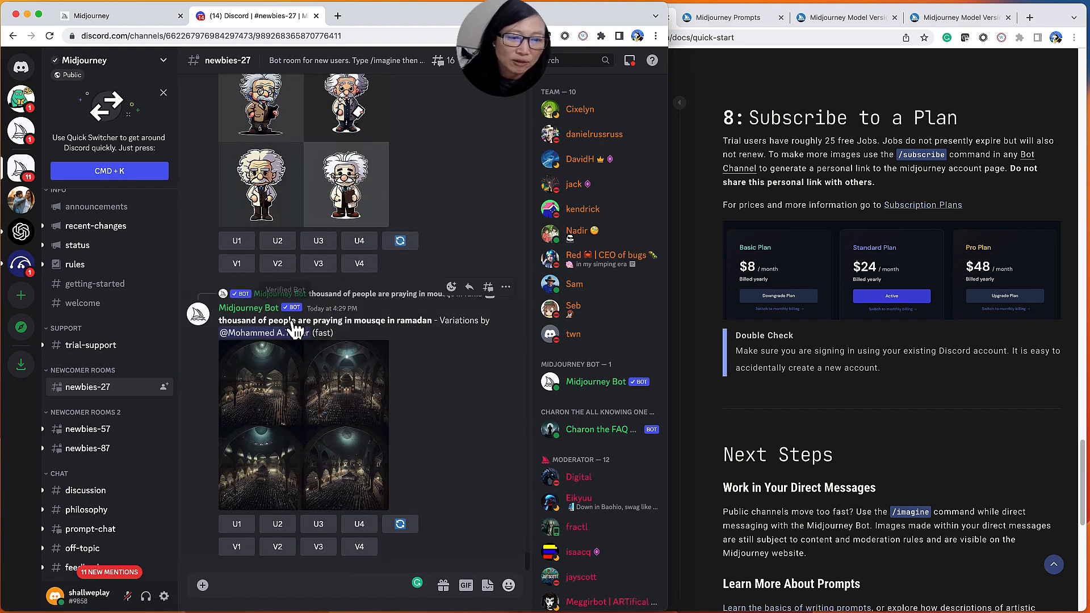
Find the upscaled orange octopus beside the small pink squid and save the enlarged image to the Downloads folder
scroll(364, 224, "up", 10)
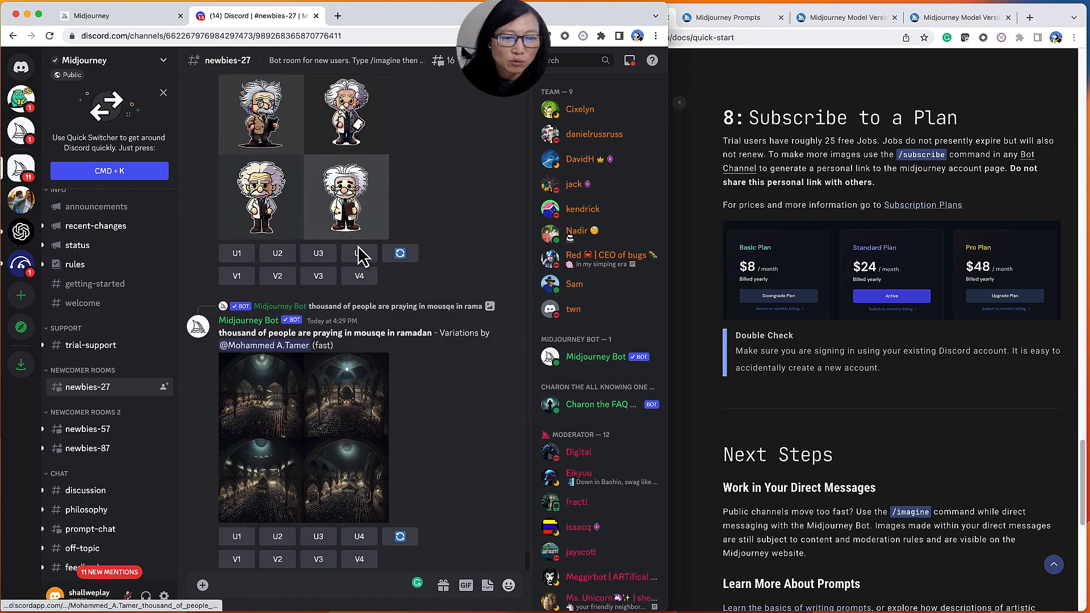
scroll(365, 224, "up", 10)
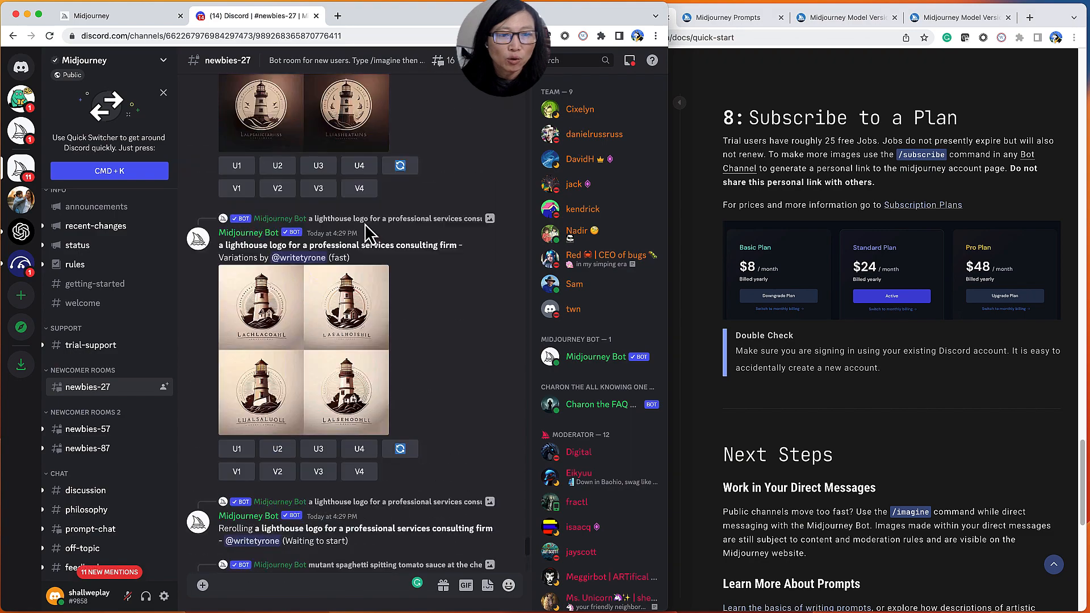
scroll(364, 223, "down", 15)
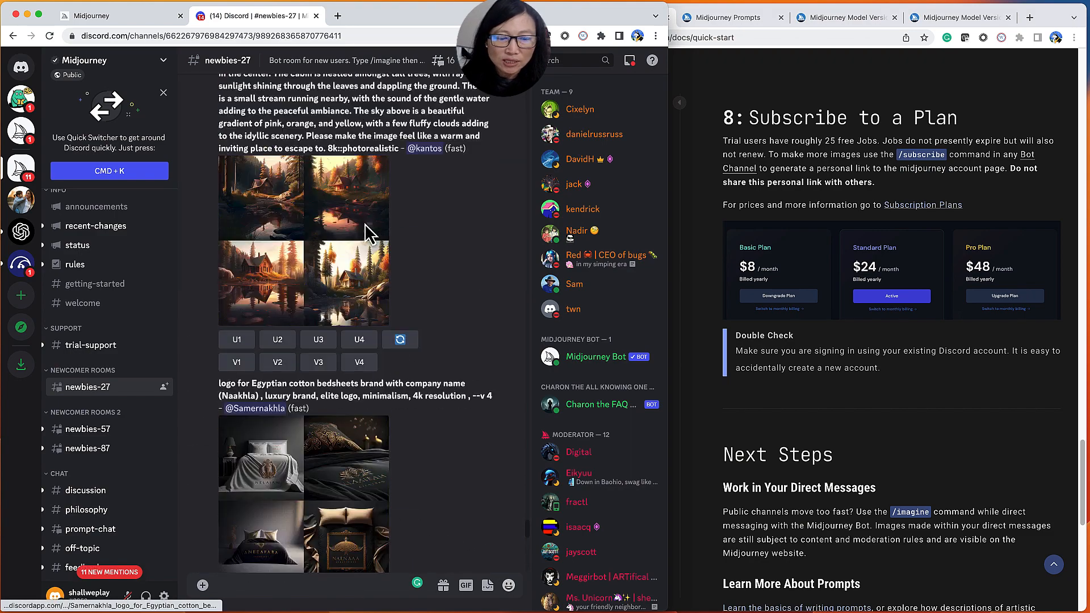
scroll(352, 278, "up", 15)
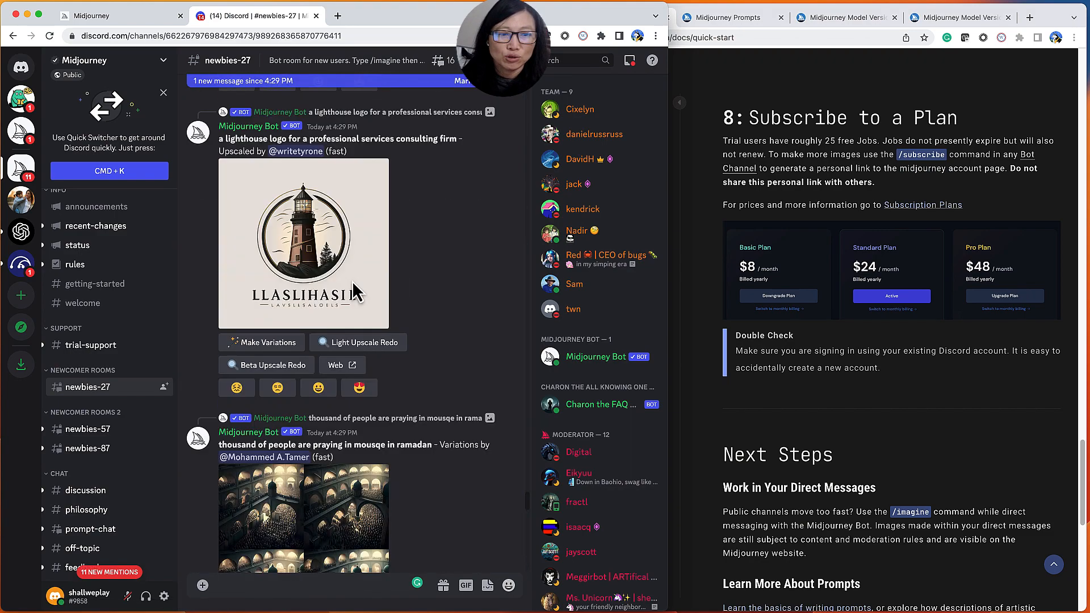
scroll(352, 286, "up", 15)
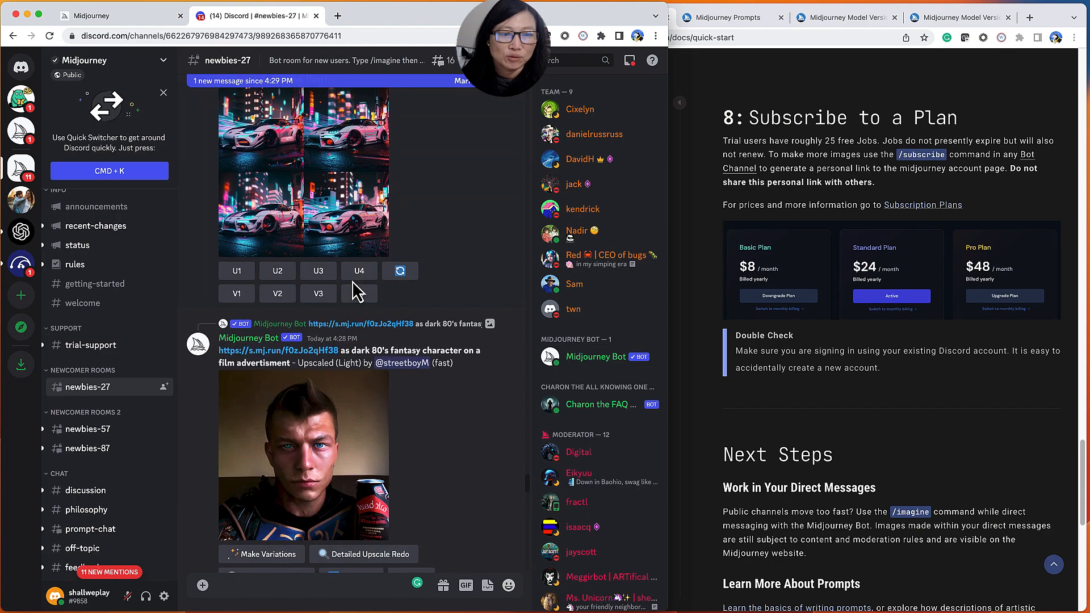
scroll(356, 291, "down", 2)
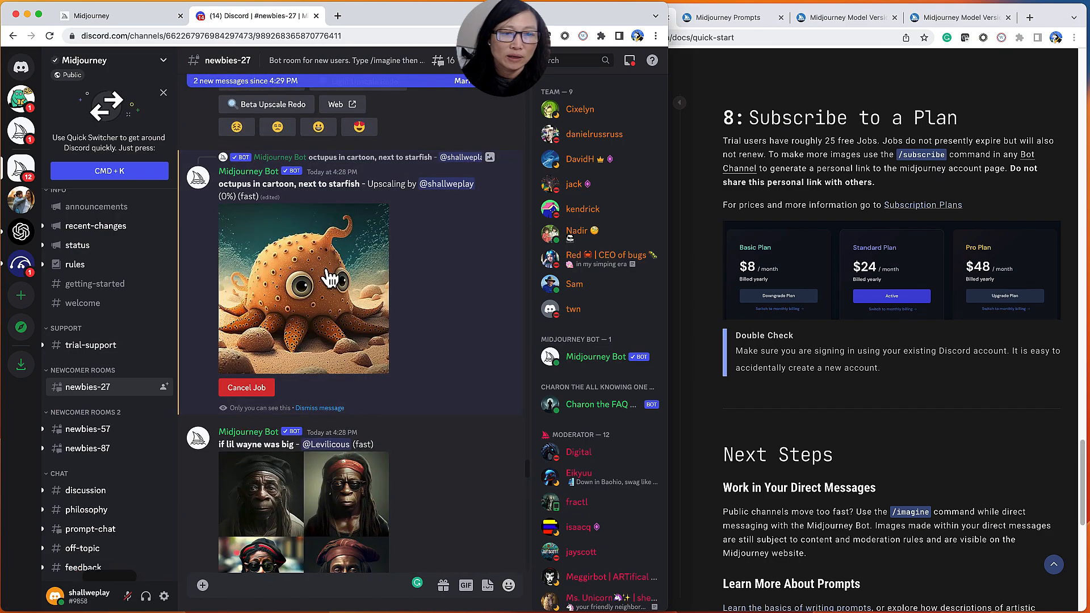
scroll(324, 272, "up", 18)
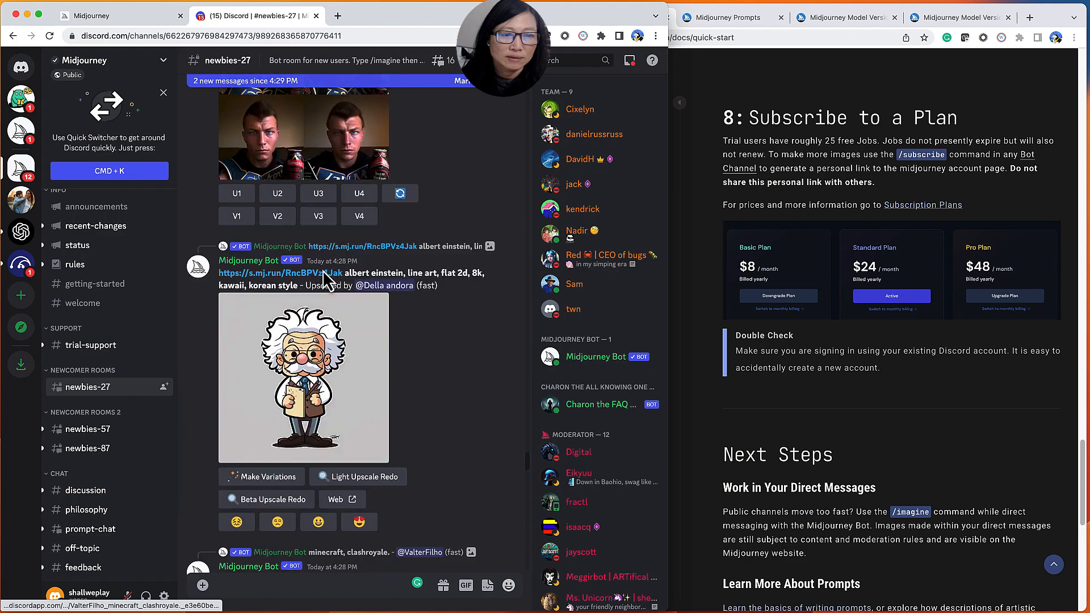
scroll(326, 278, "up", 15)
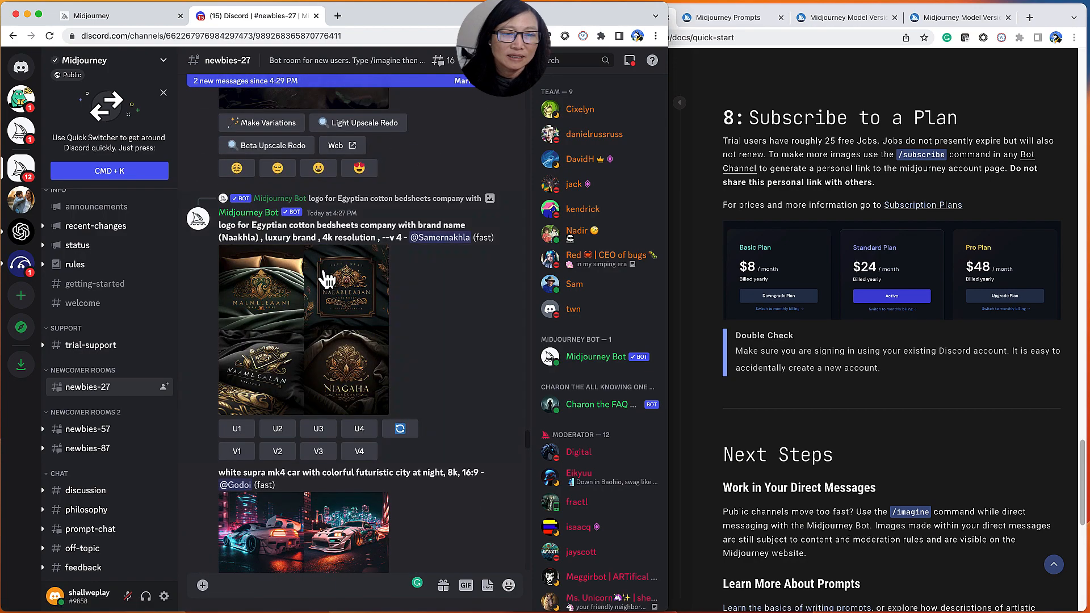
scroll(326, 278, "down", 15)
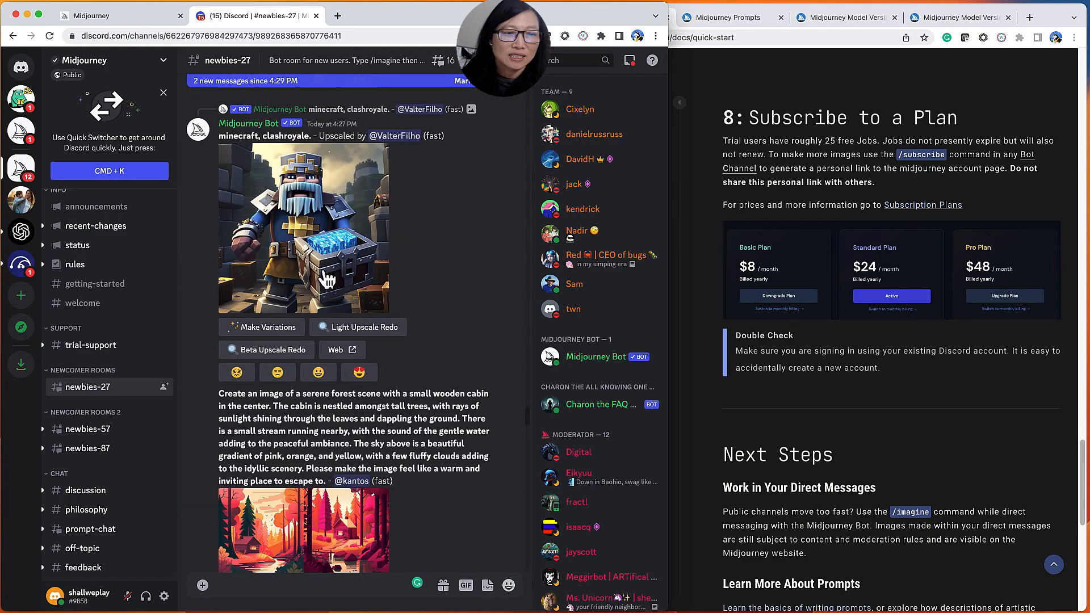
scroll(324, 275, "up", 15)
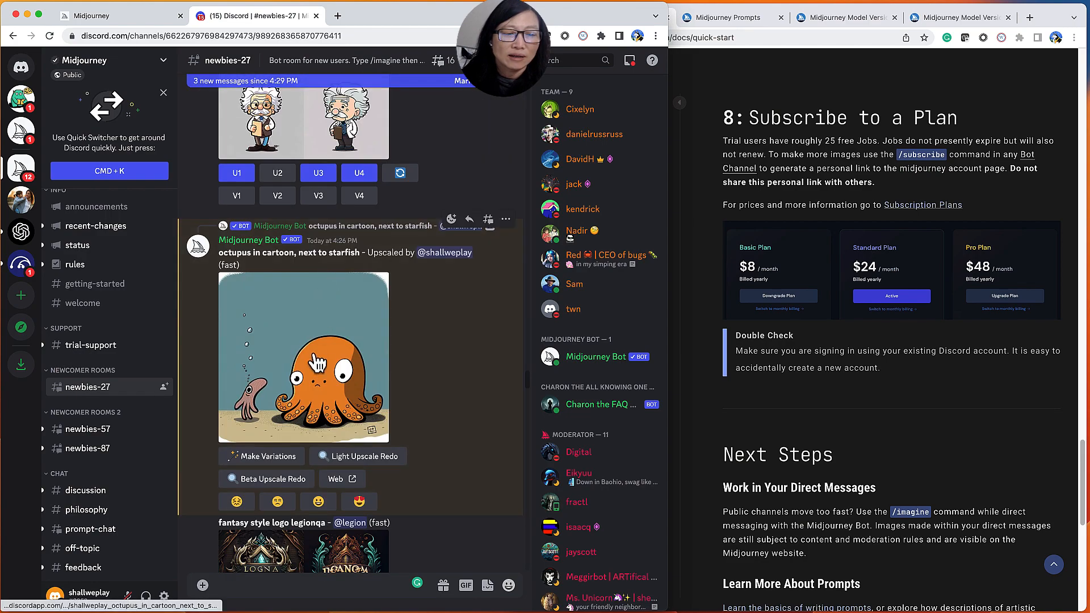
left_click(316, 359)
right_click(370, 264)
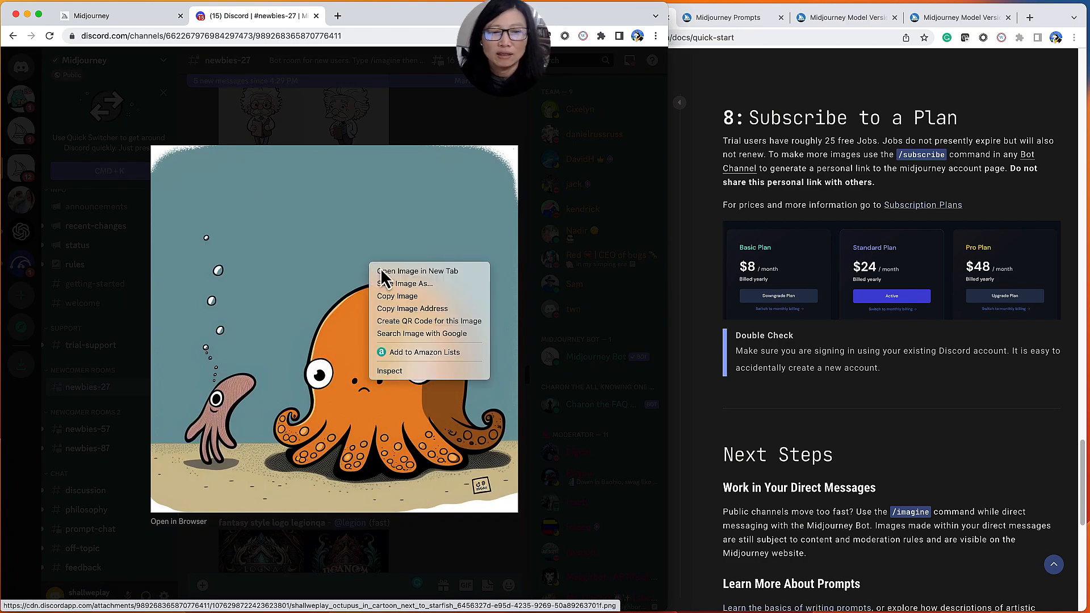
left_click(451, 283)
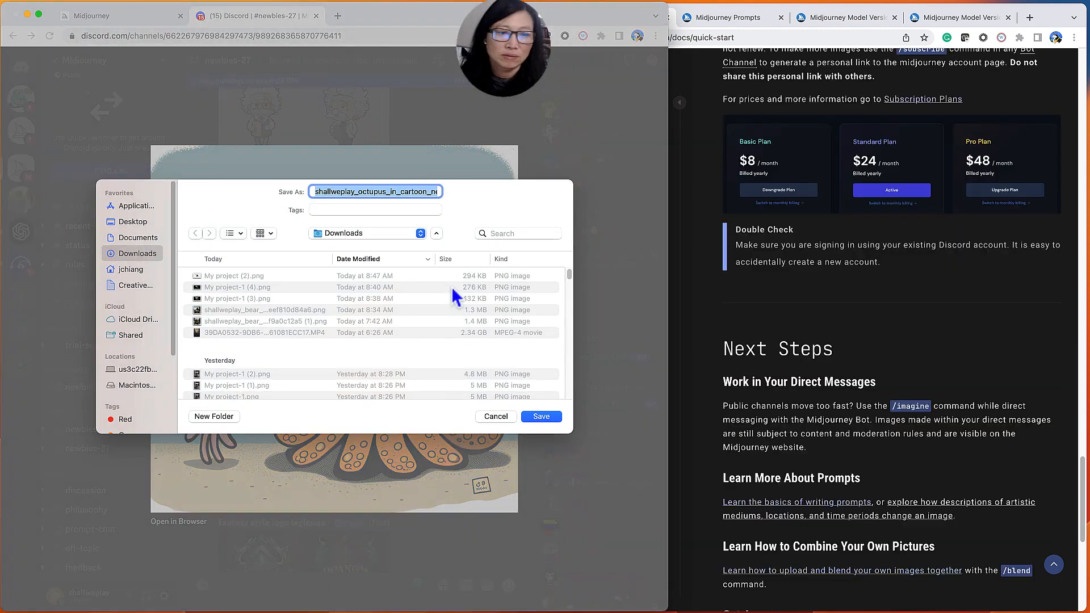
left_click(549, 417)
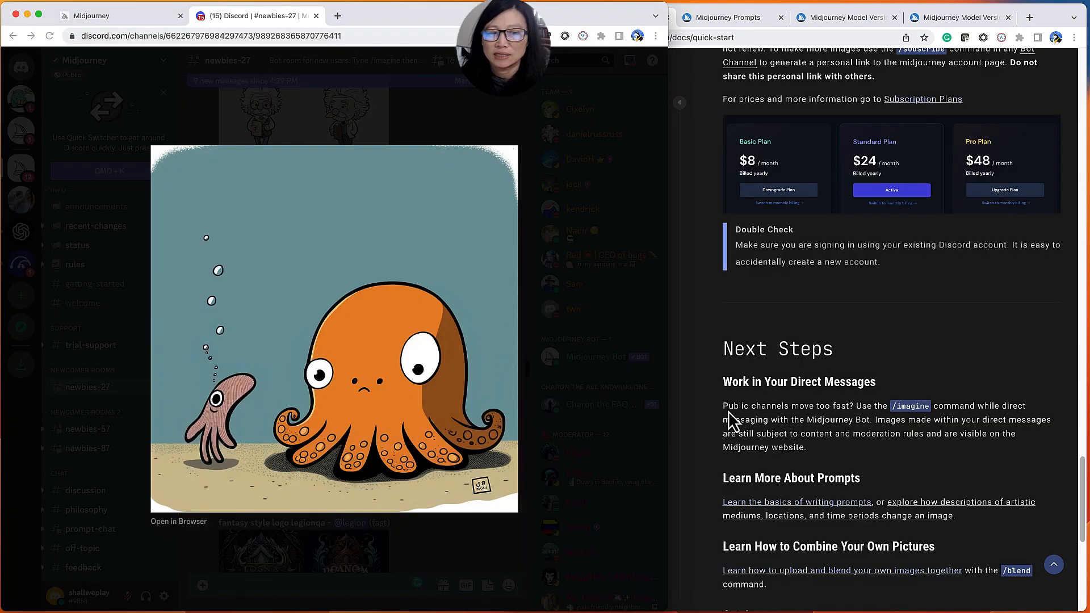
Open the downloaded octopus image and shrink its viewer window to fit beside the guide
scroll(765, 411, "down", 1)
scroll(765, 410, "down", 4)
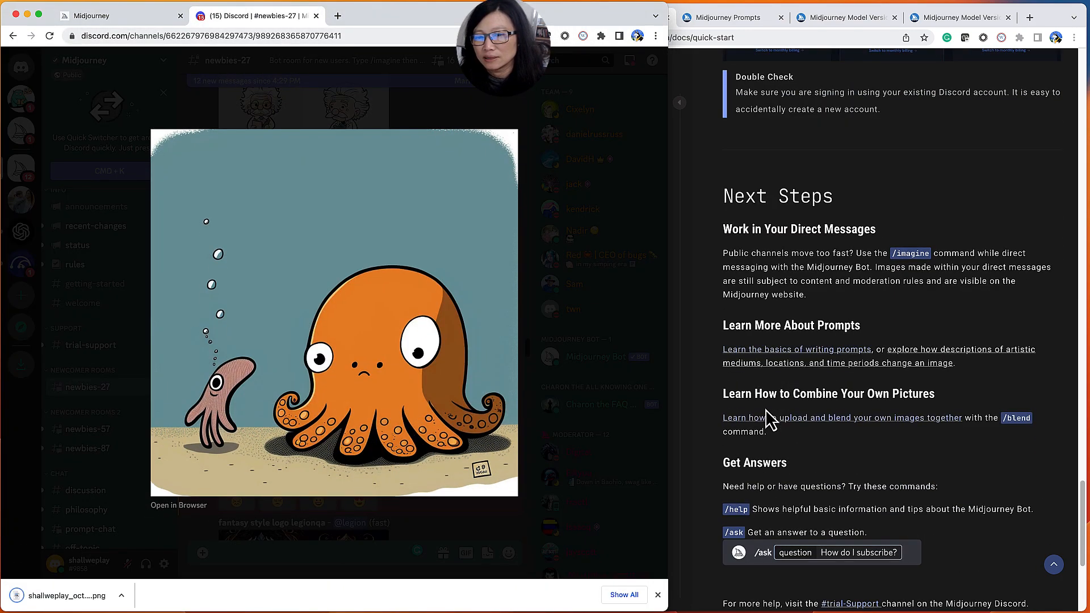
left_click(80, 597)
left_click(156, 595)
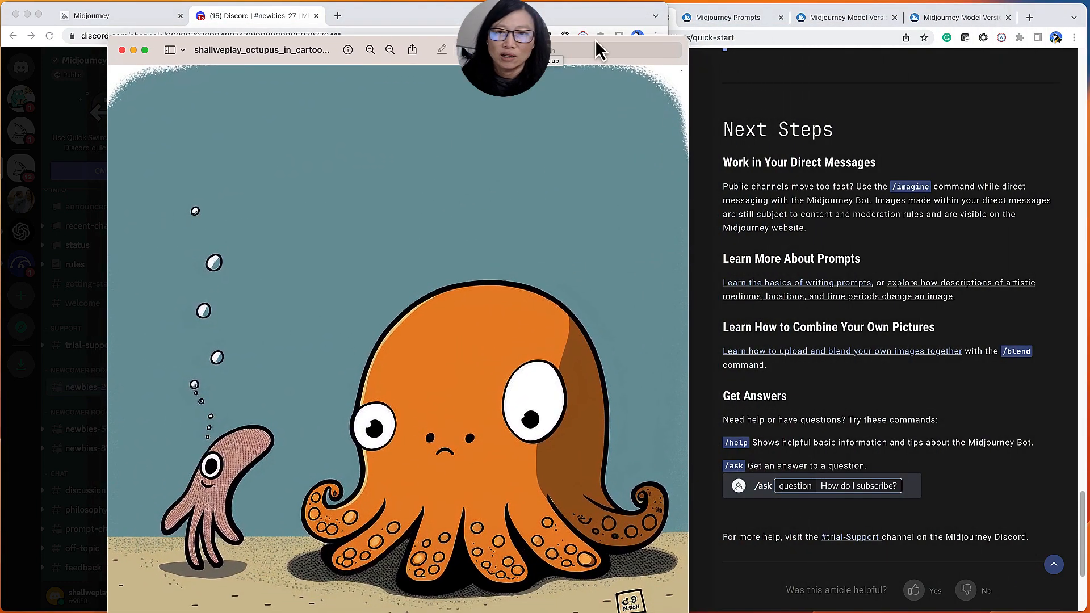
left_click_drag(688, 40, 547, 72)
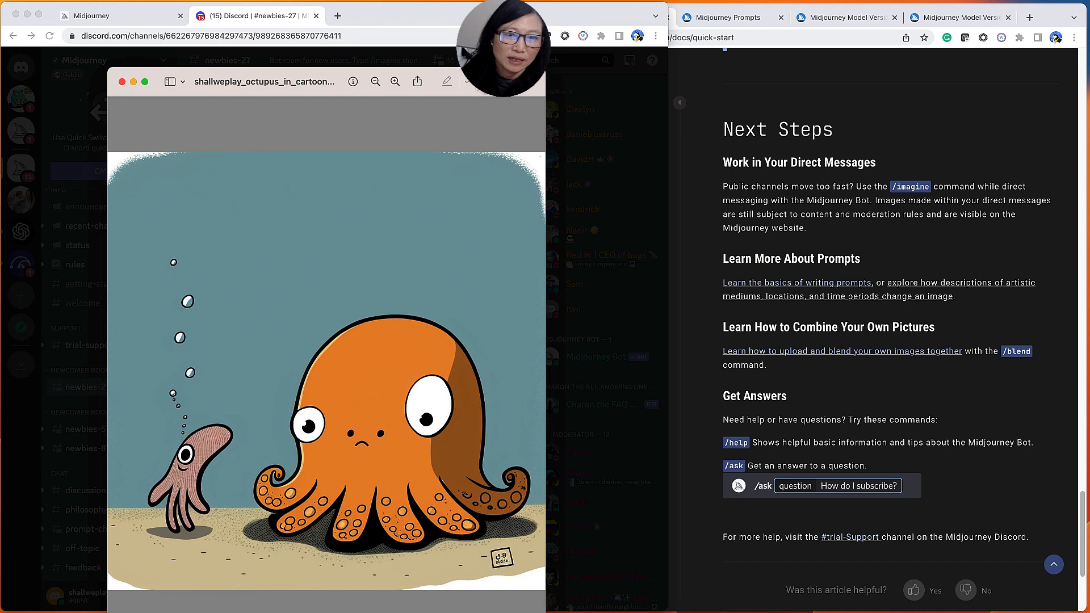
left_click_drag(465, 82, 473, 58)
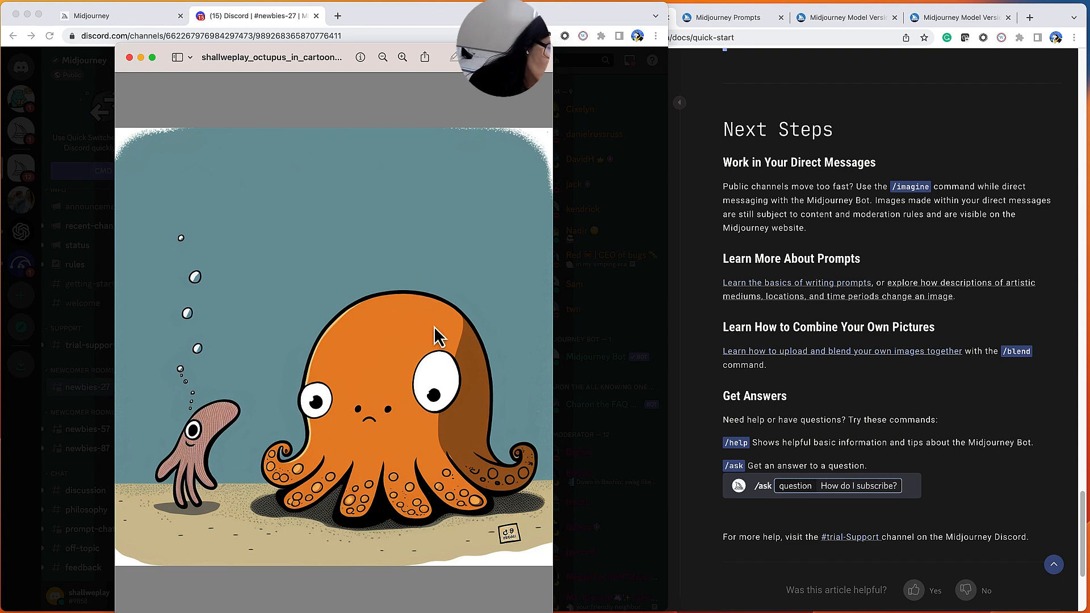
left_click_drag(544, 612, 516, 561)
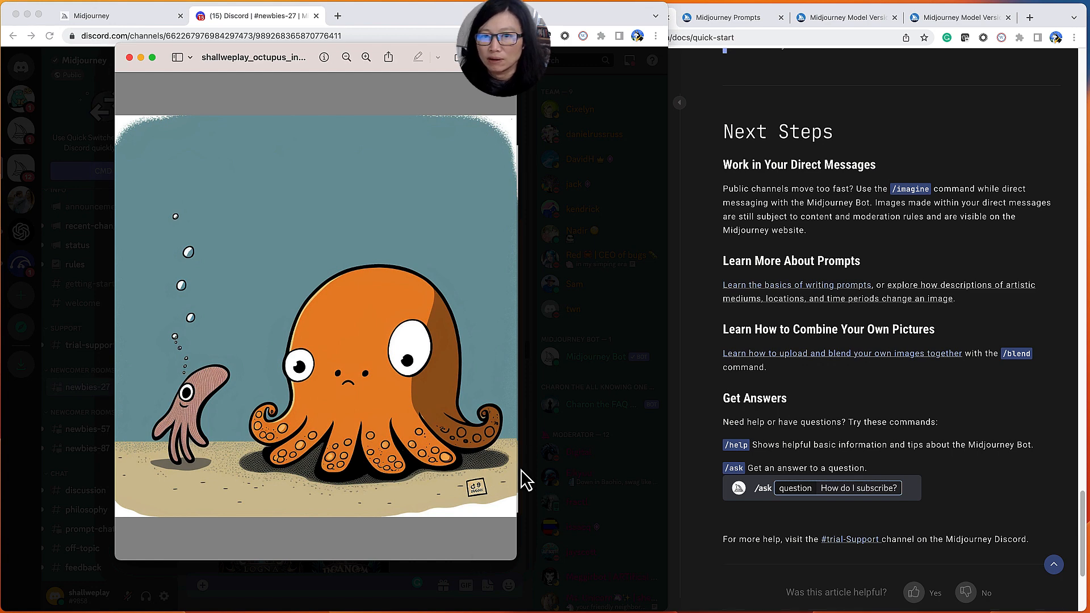
Bring the Midjourney documentation to the front and view the Prompts page's introduction and prompt structure
left_click(699, 160)
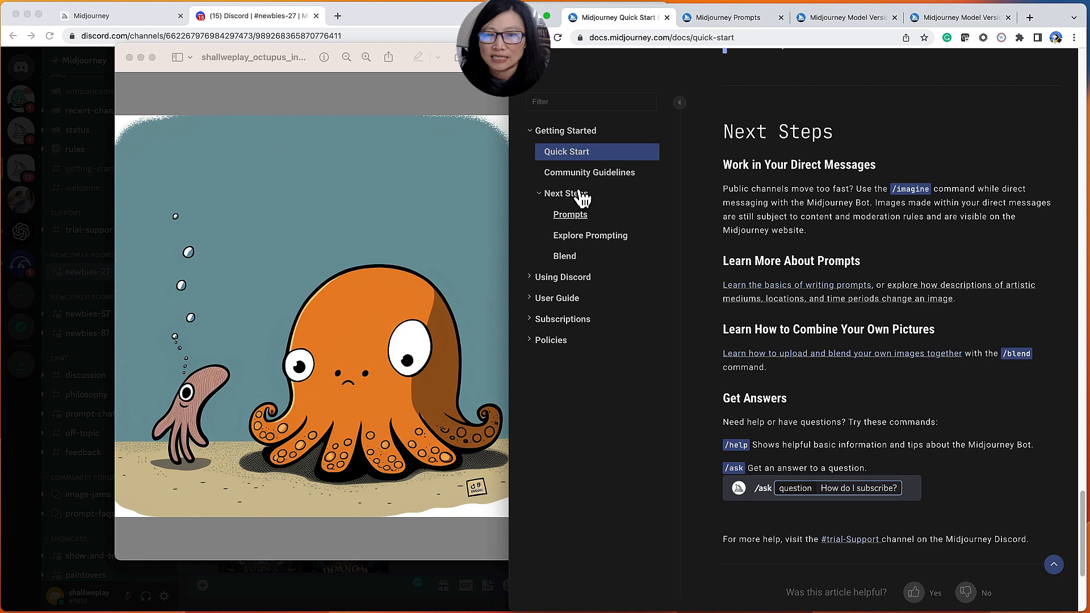
left_click(739, 24)
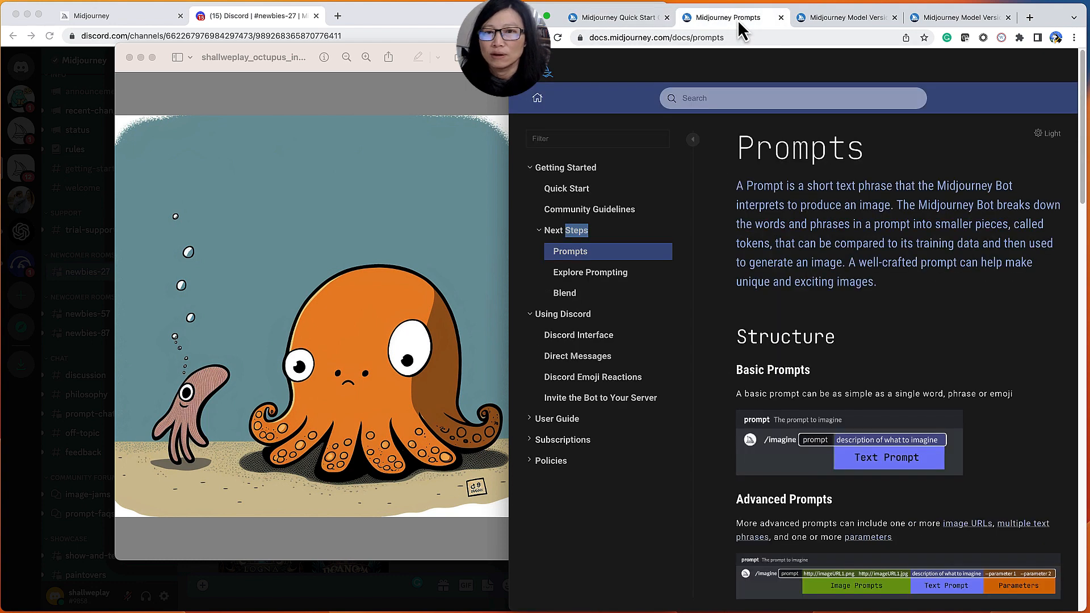
left_click(837, 226)
scroll(837, 225, "down", 1)
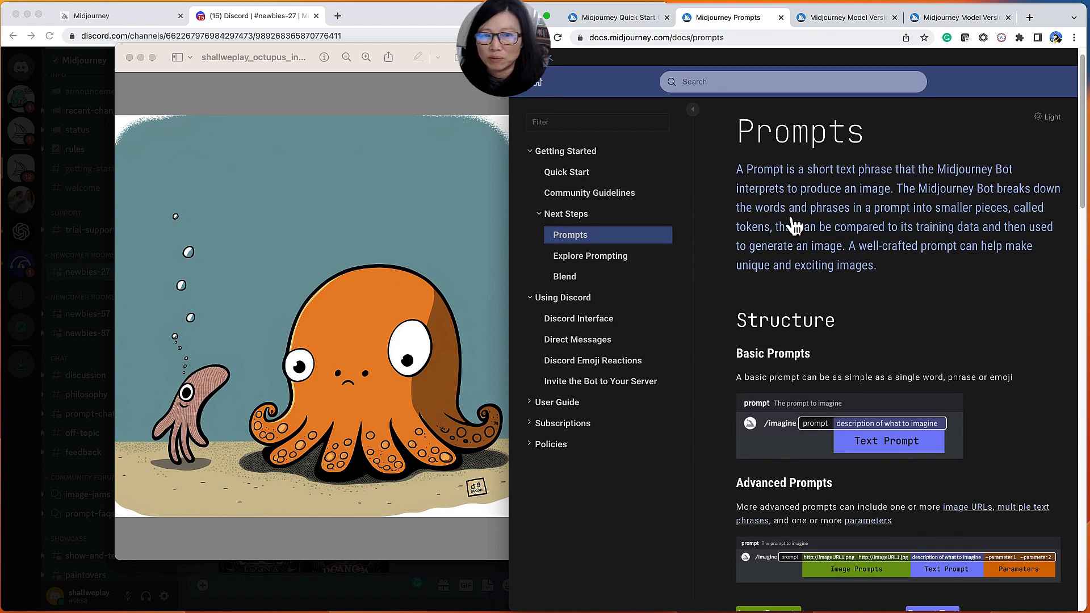
Widen the documentation window, enlarge its text and read the Structure section on basic and advanced prompts
left_click_drag(509, 155, 110, 188)
scroll(514, 335, "down", 5)
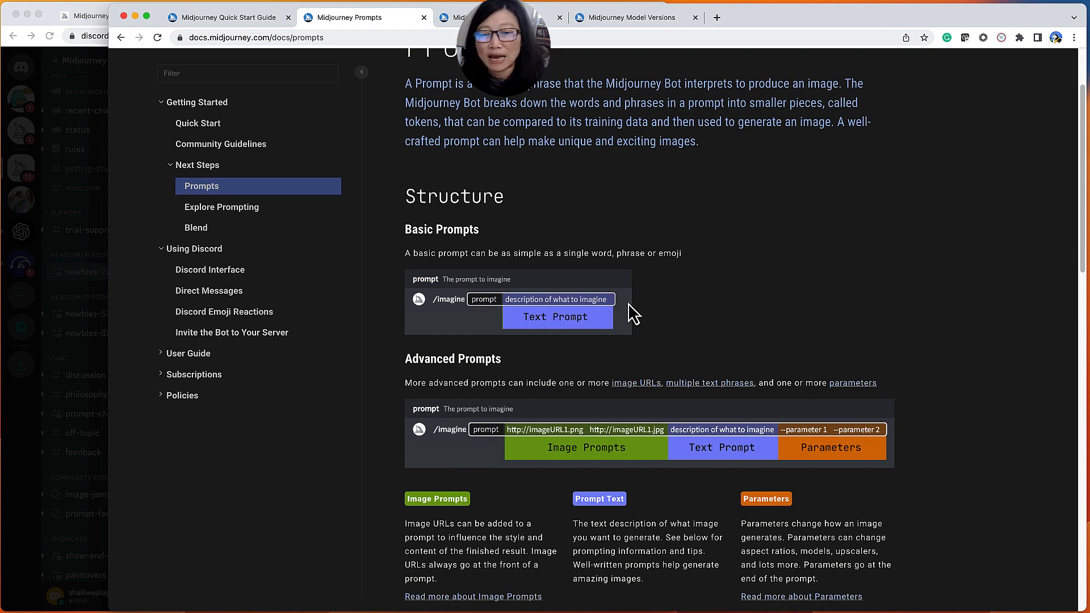
scroll(618, 306, "down", 3)
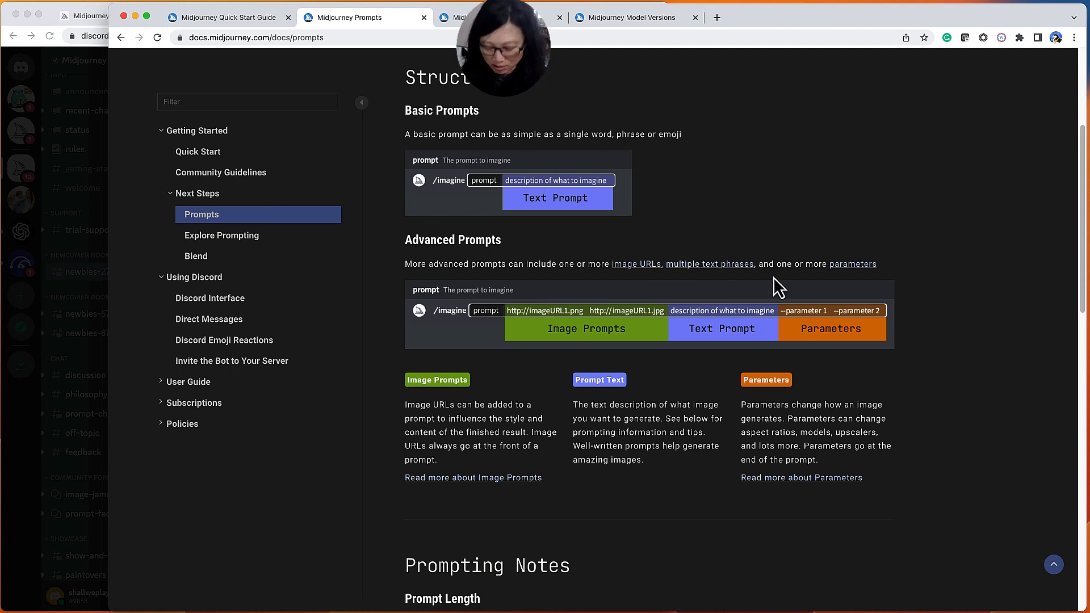
key("super+equal")
key("super+equal")
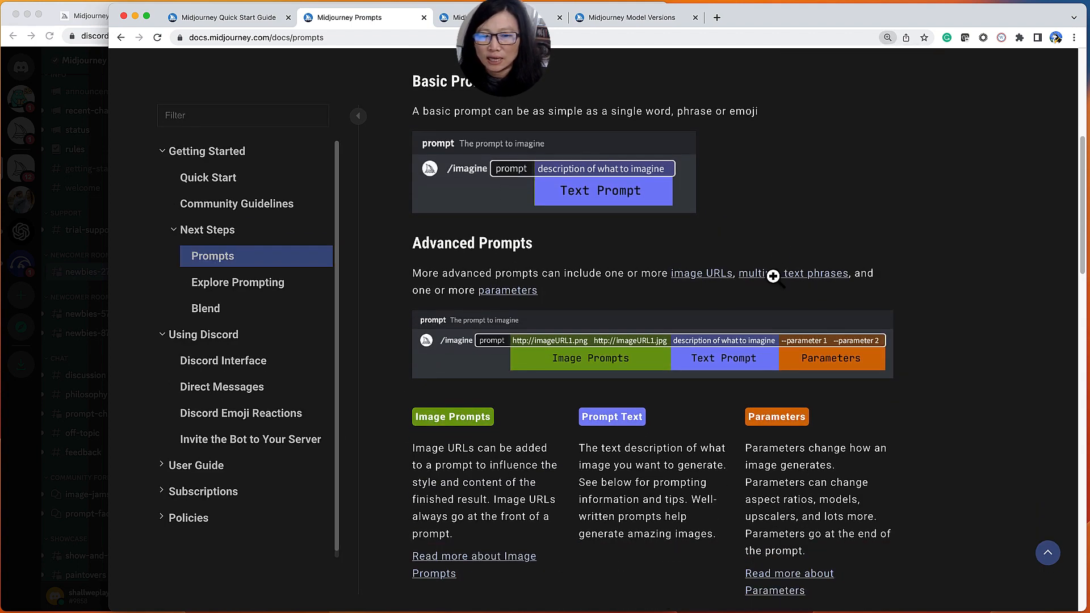
scroll(773, 276, "down", 1)
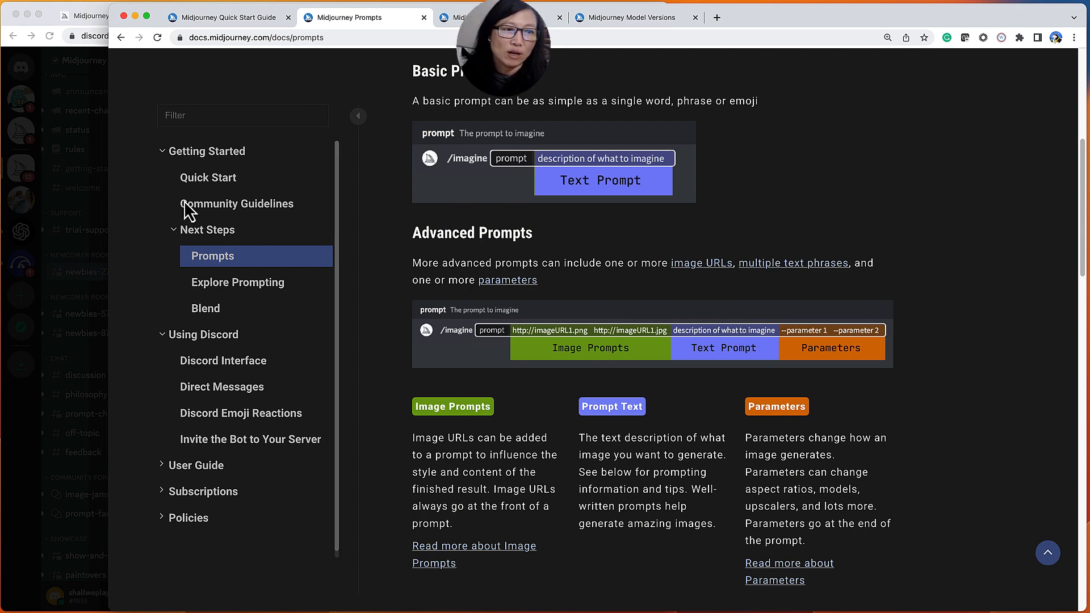
Switch back to the Discord window and close the enlarged octopus image in the newbies-27 channel
left_click(93, 181)
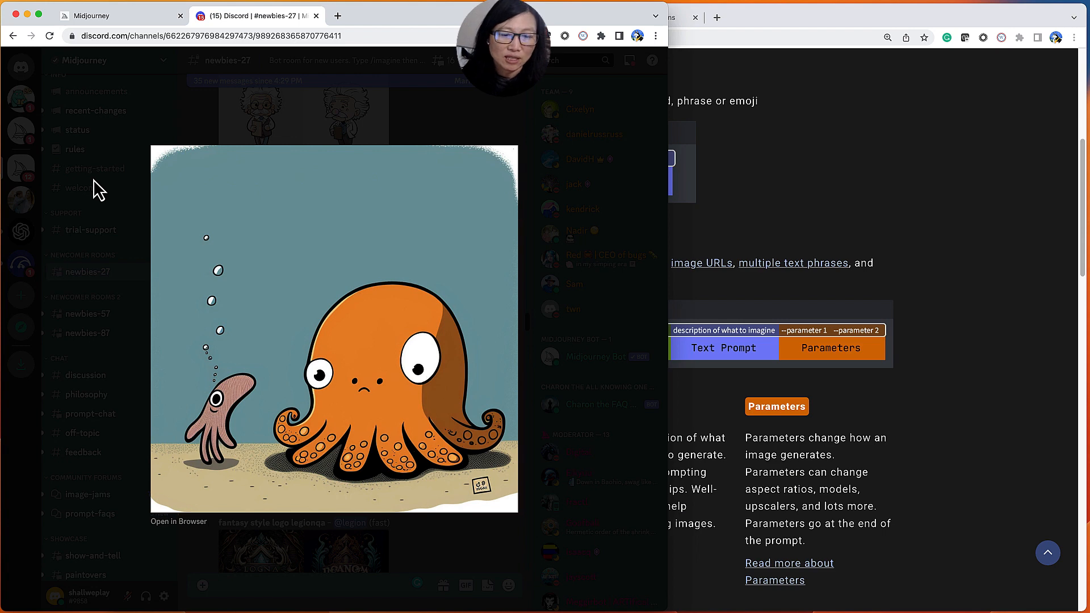
left_click(150, 19)
left_click(218, 15)
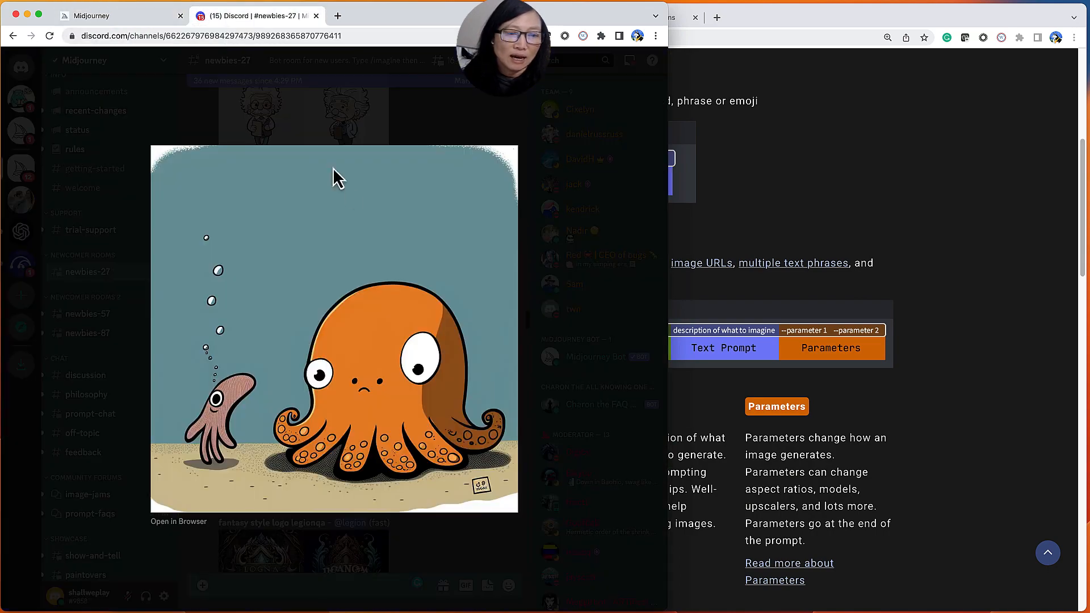
left_click_drag(441, 234, 661, 266)
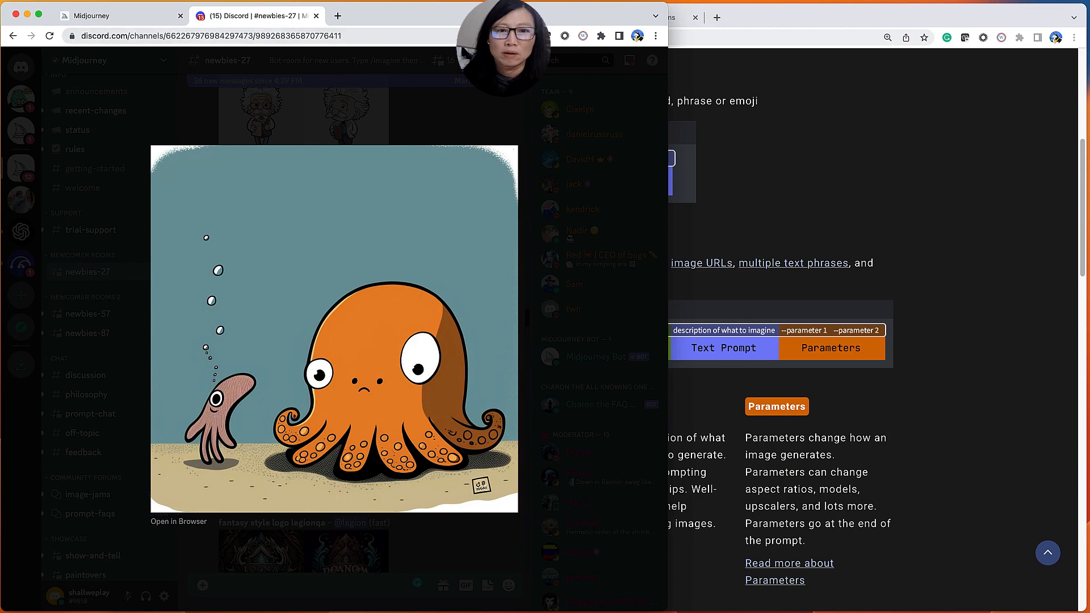
left_click(650, 138)
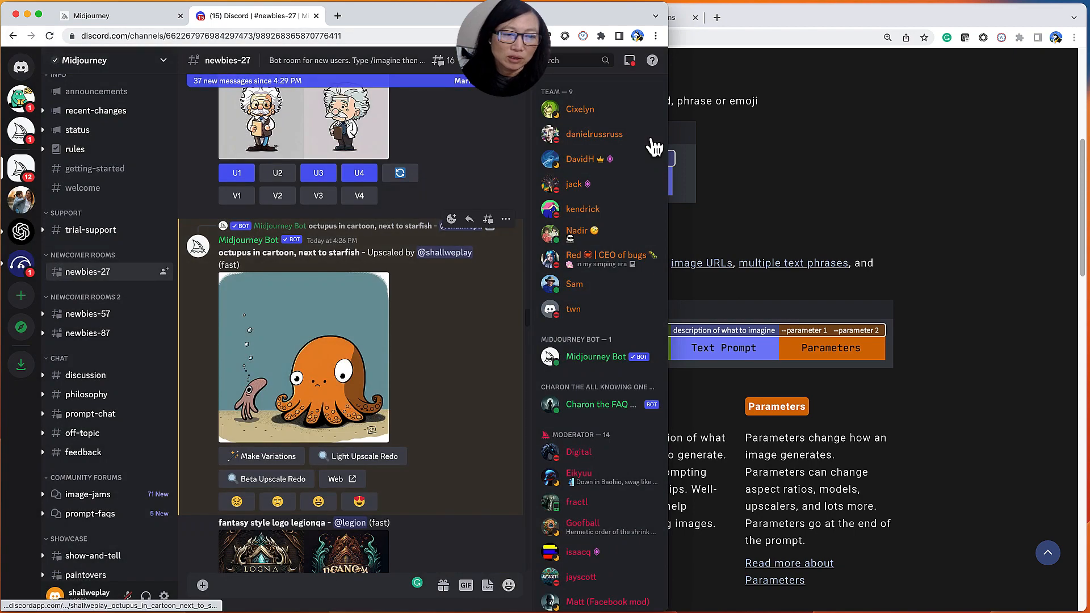
left_click(242, 590)
type("/imagine")
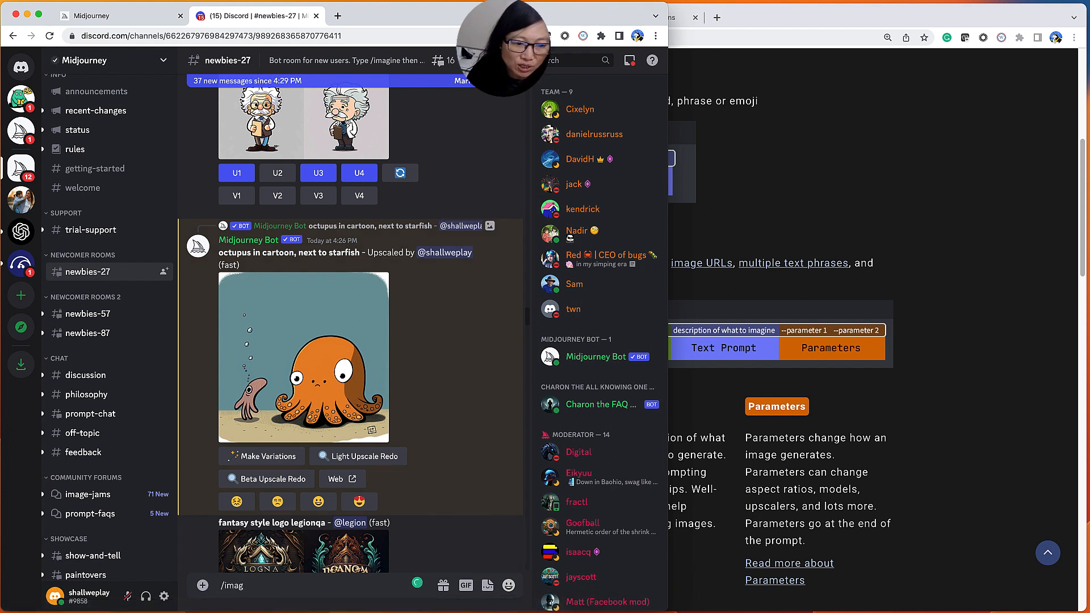
key("BackSpace")
key("BackSpace")
key("BackSpace")
key("BackSpace")
key("BackSpace")
key("BackSpace")
key("BackSpace")
key("BackSpace")
key("BackSpace")
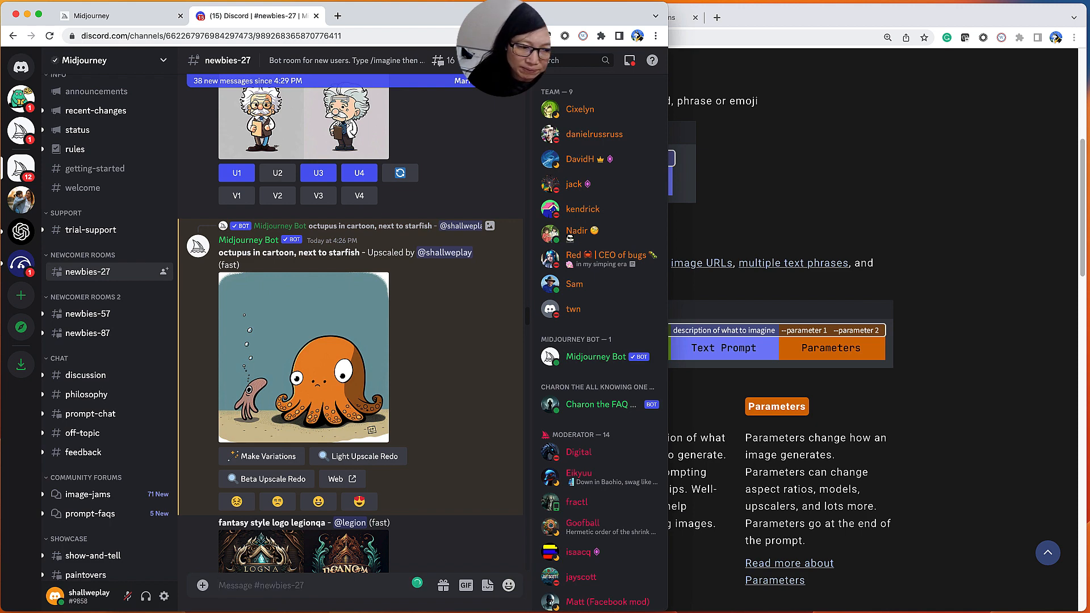
type("/imagine")
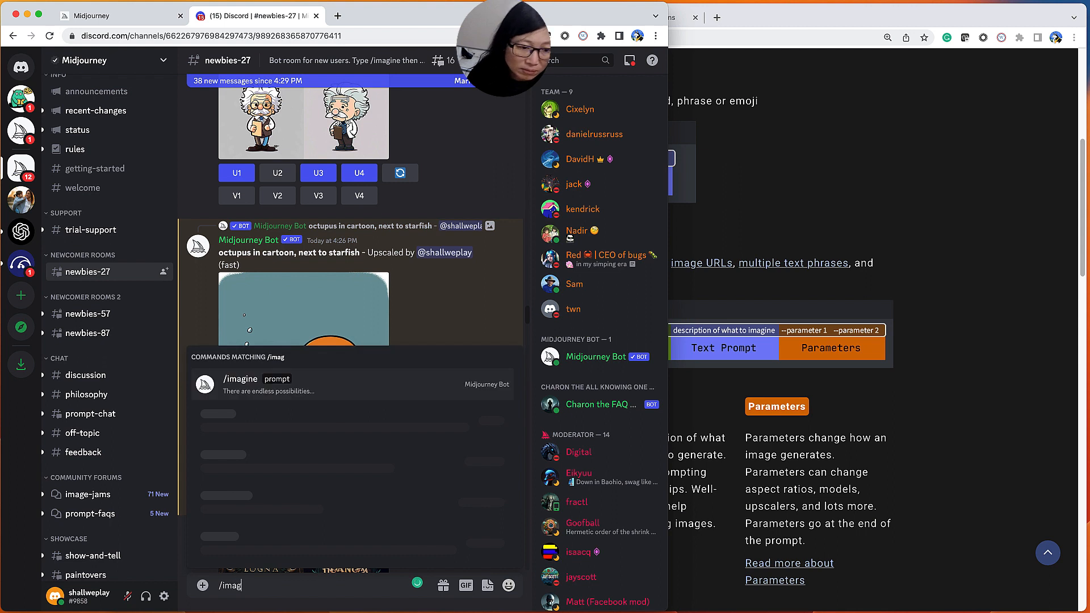
key("Return")
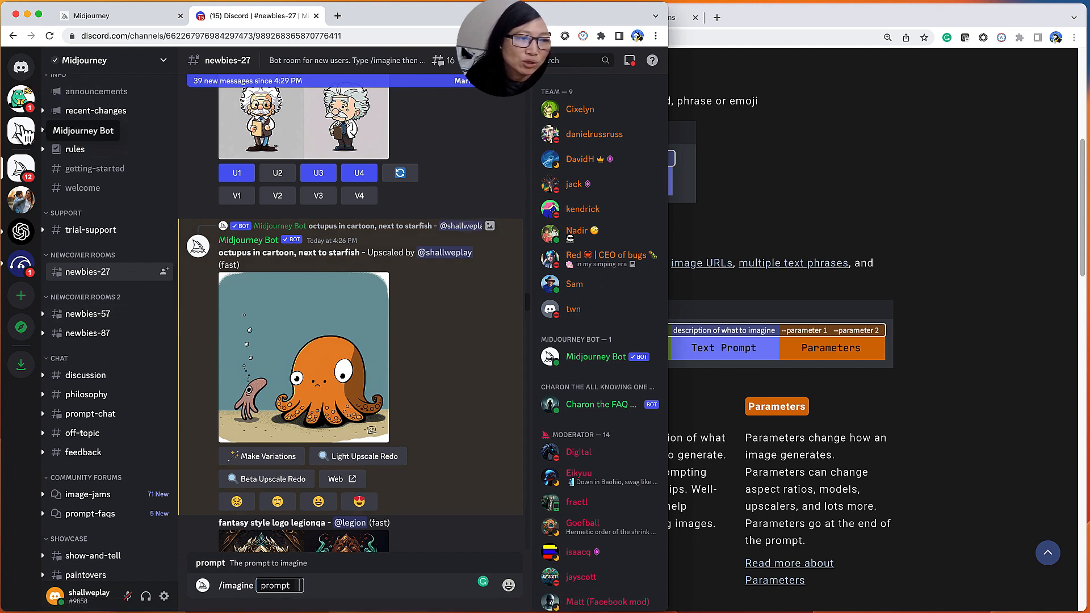
Open the direct messages with Midjourney Bot and send the octopus image from the Downloads folder
left_click(22, 132)
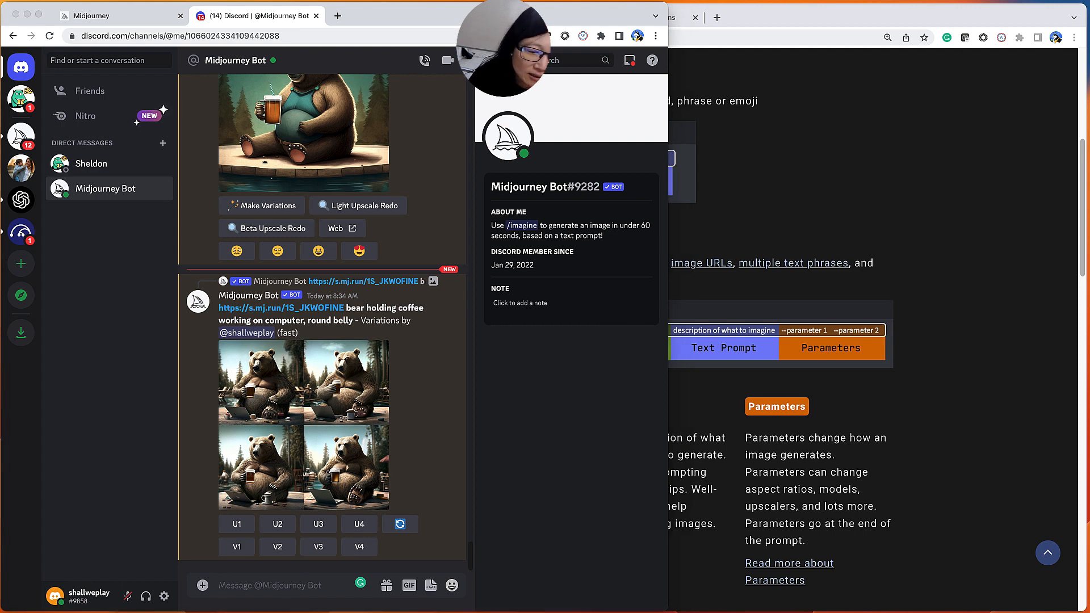
key("super+Tab")
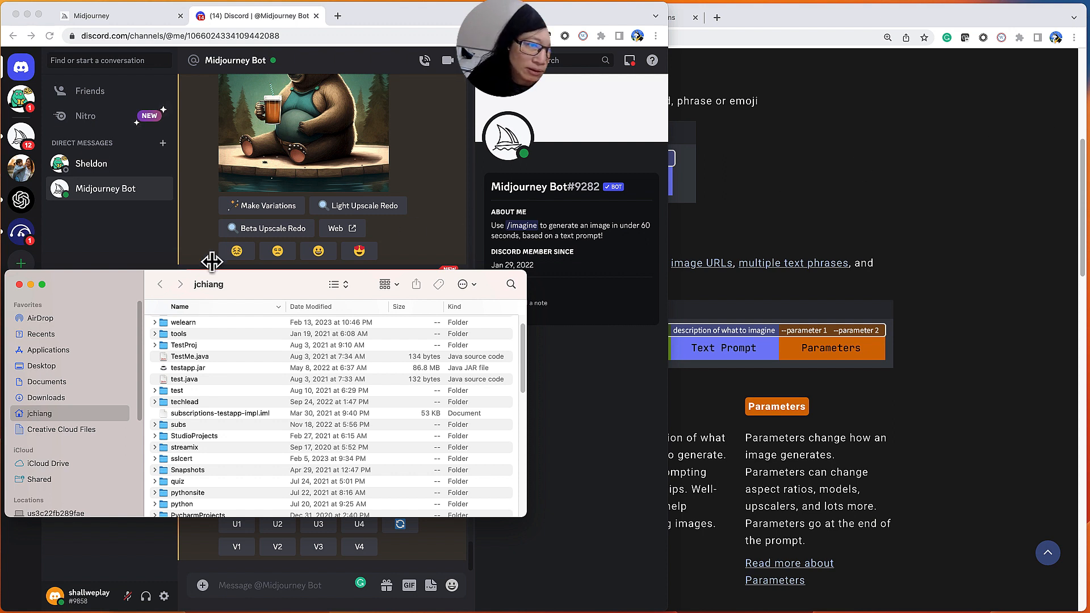
left_click(46, 398)
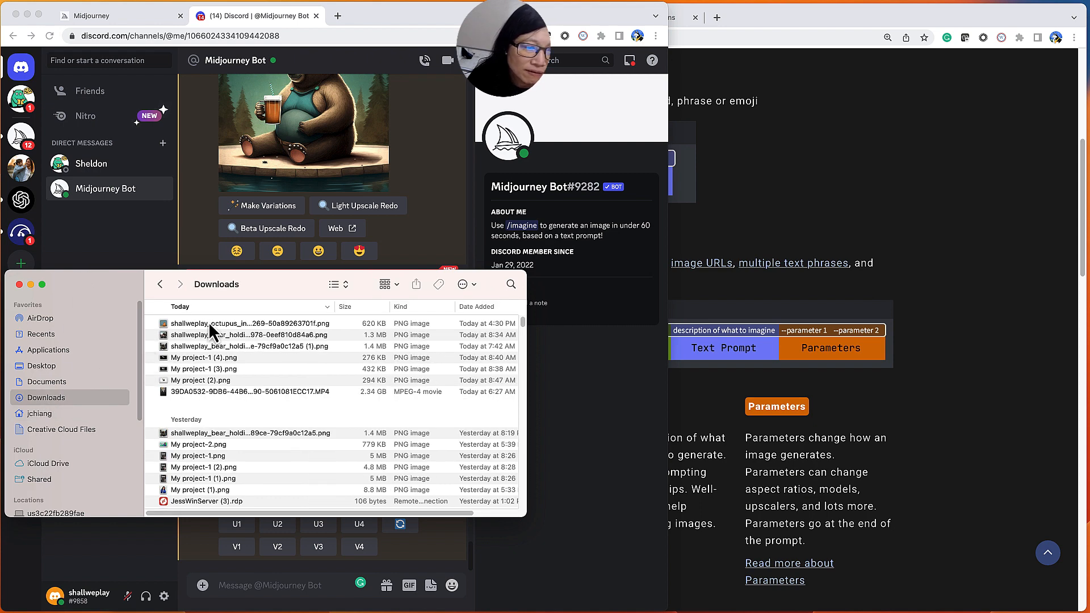
left_click(210, 324)
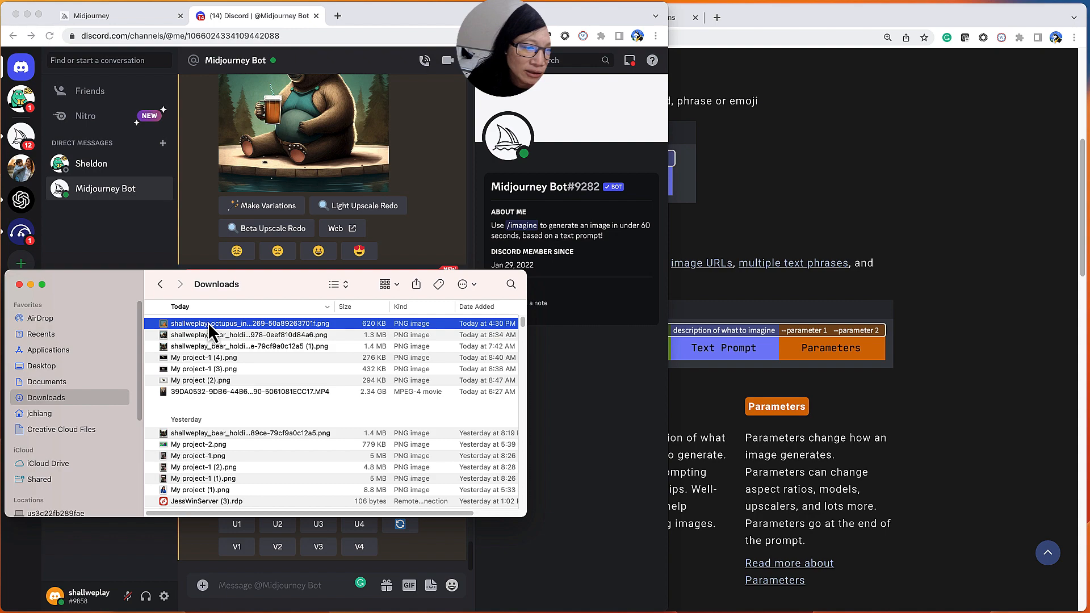
left_click_drag(210, 324, 258, 169)
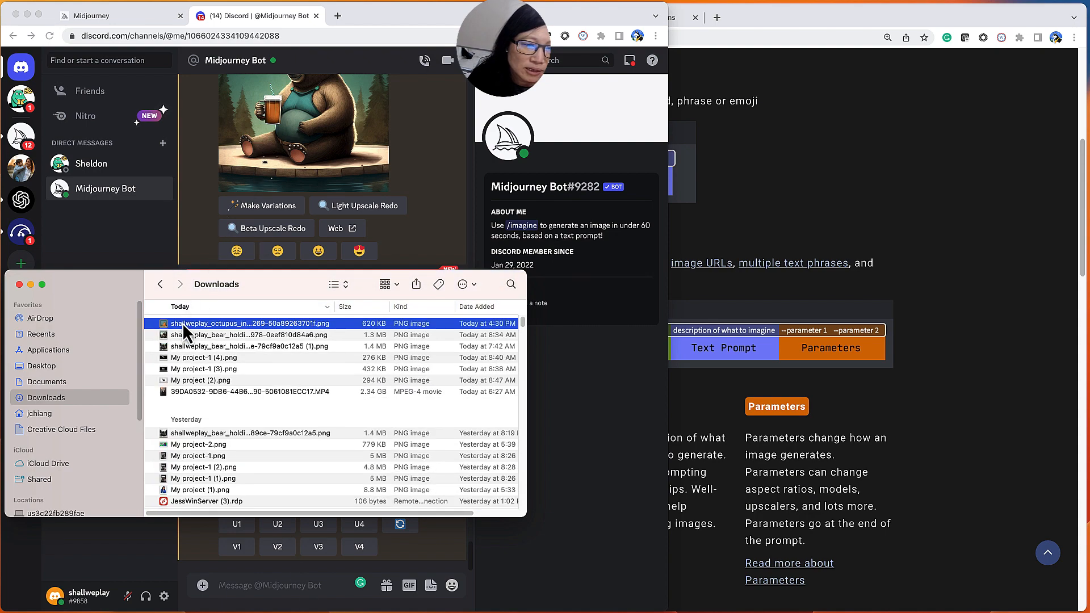
left_click_drag(182, 325, 262, 592)
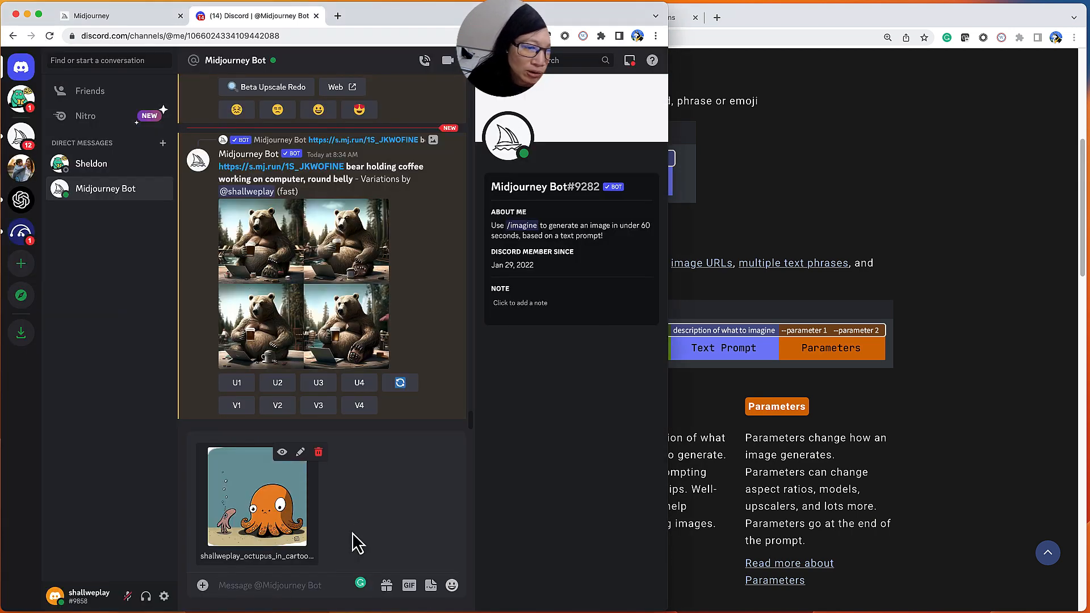
left_click(246, 584)
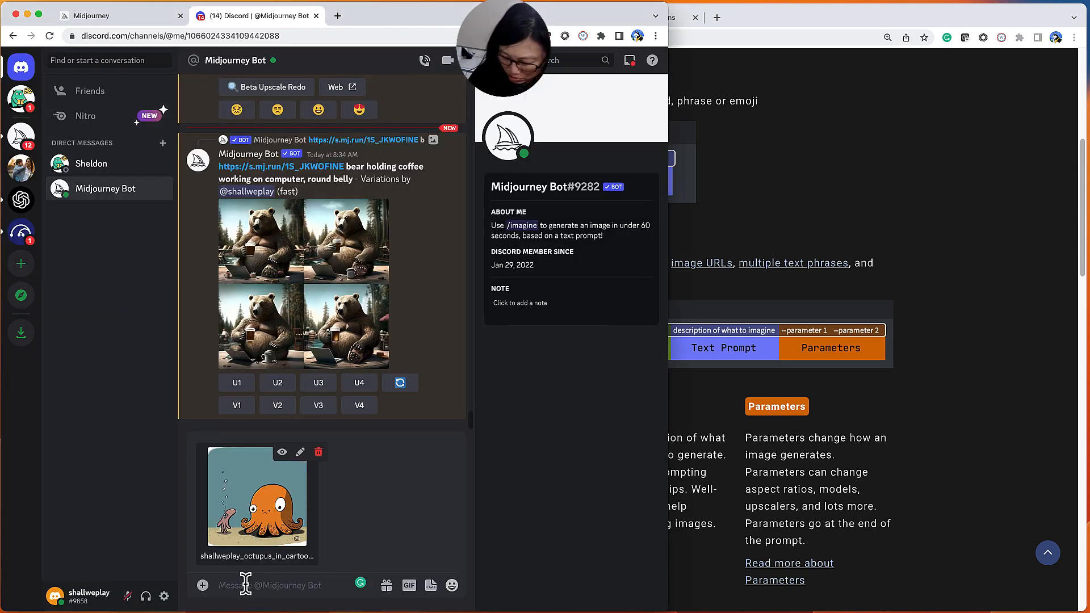
key("Return")
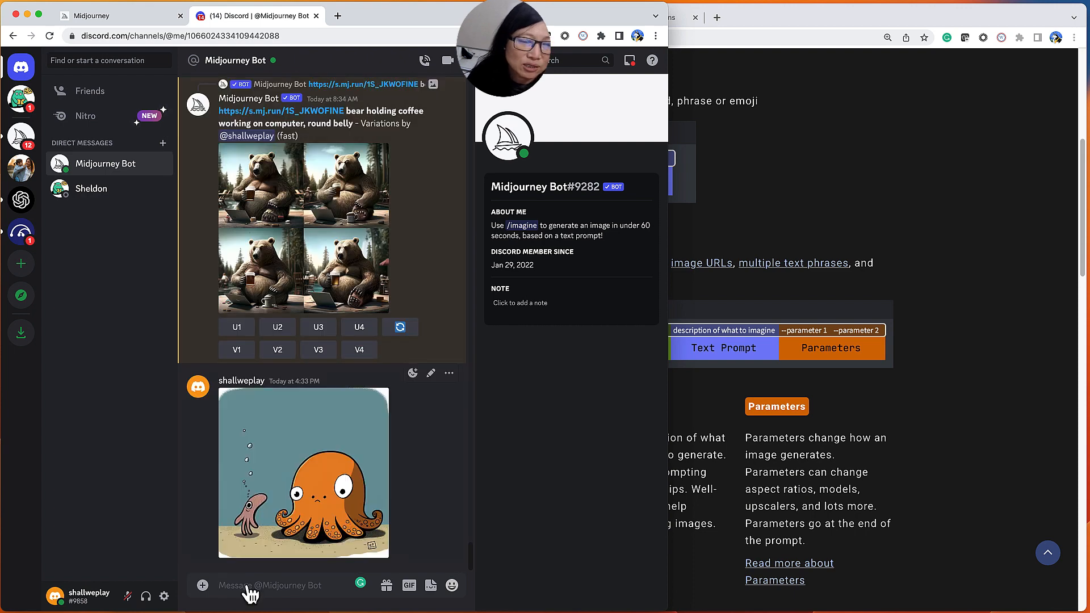
Enlarge the sent octopus image, copy its image address and close the preview
right_click(280, 444)
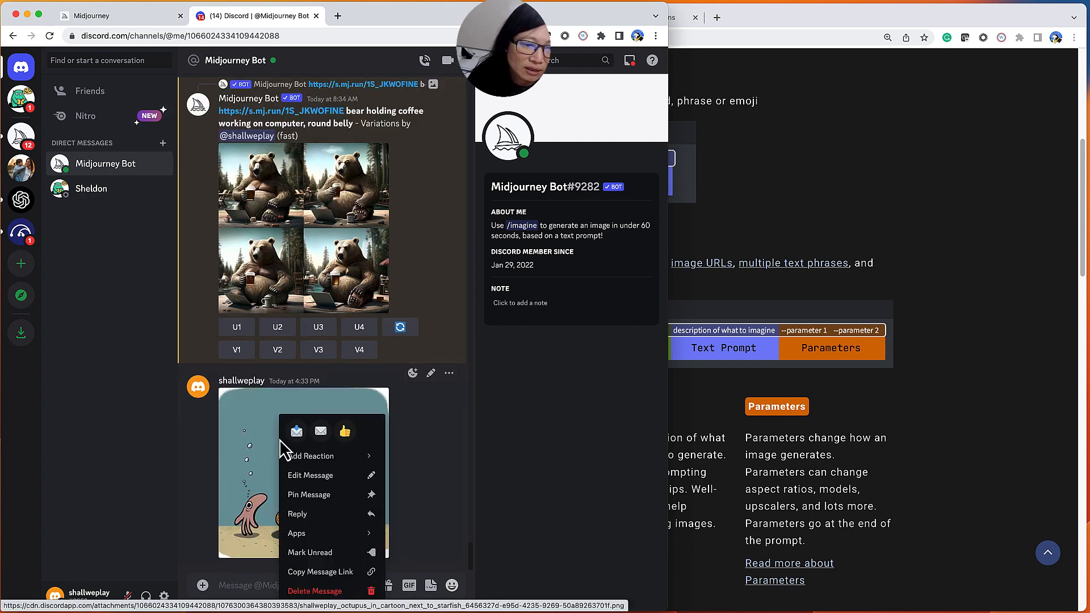
left_click(261, 472)
right_click(345, 280)
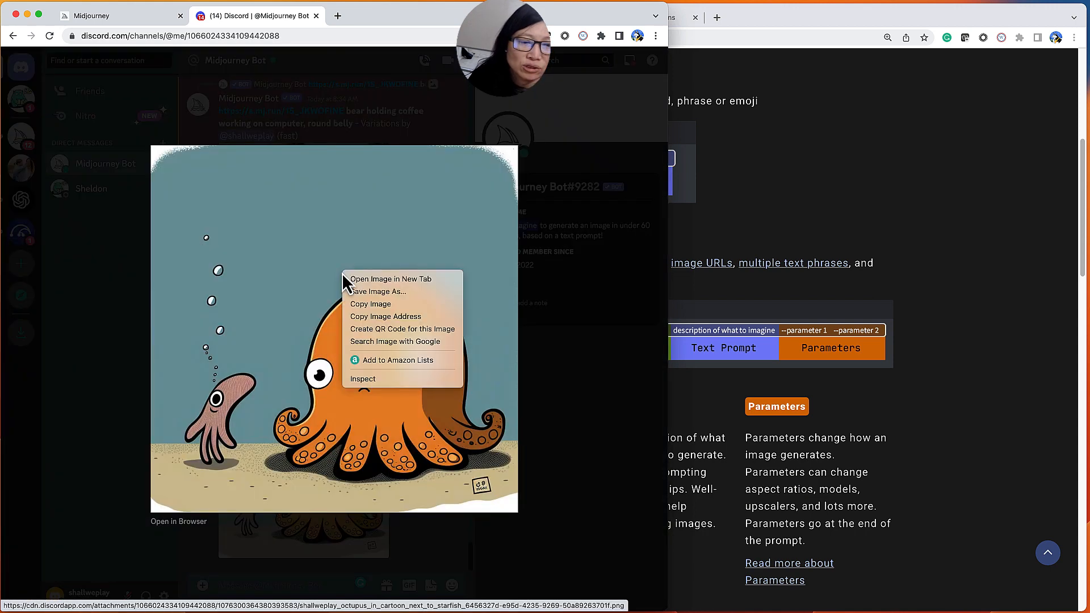
left_click(413, 318)
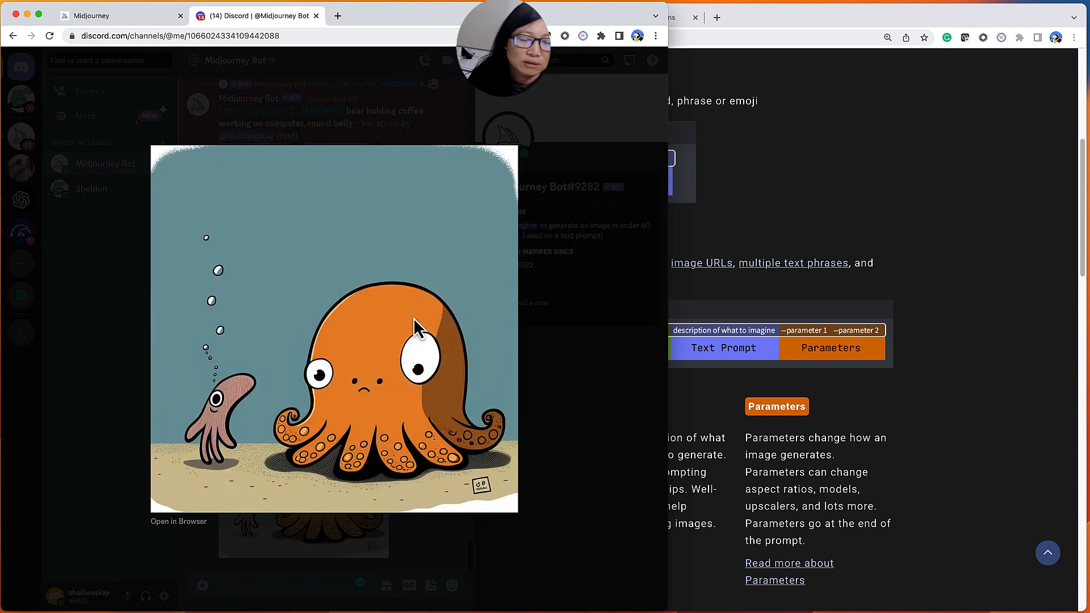
left_click(106, 374)
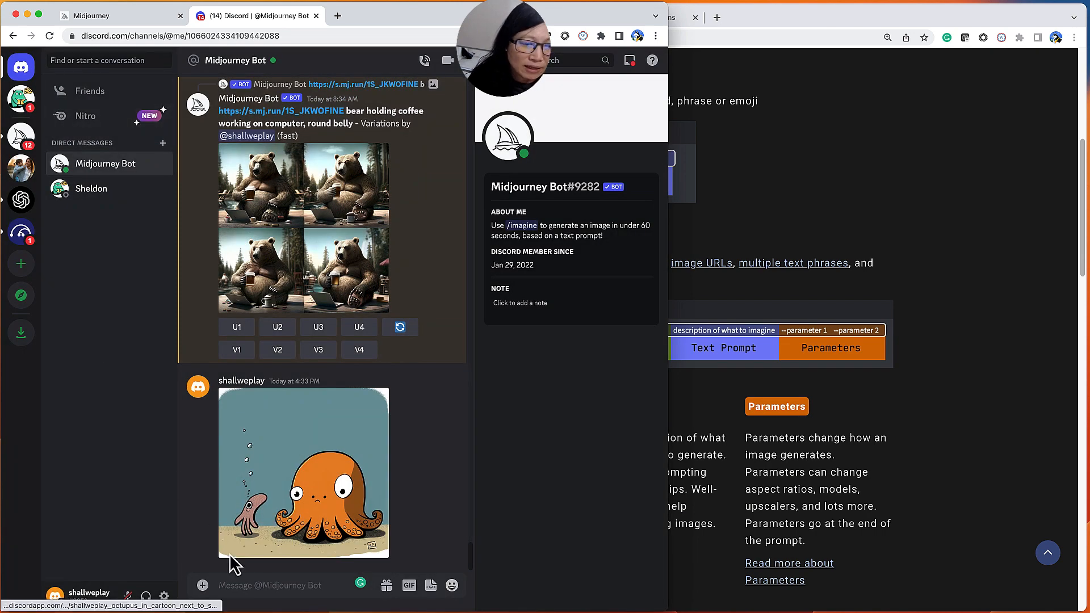
Start an /imagine command in the bot conversation and narrow the documentation window to show the prompt structure beside it
left_click(250, 585)
type("/imagine")
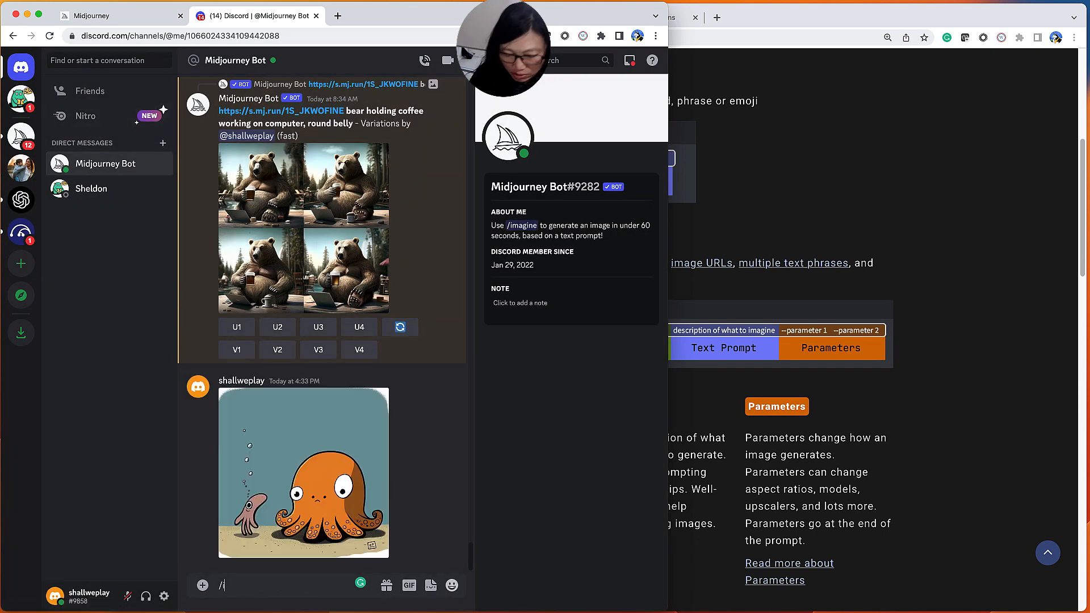
key("Return")
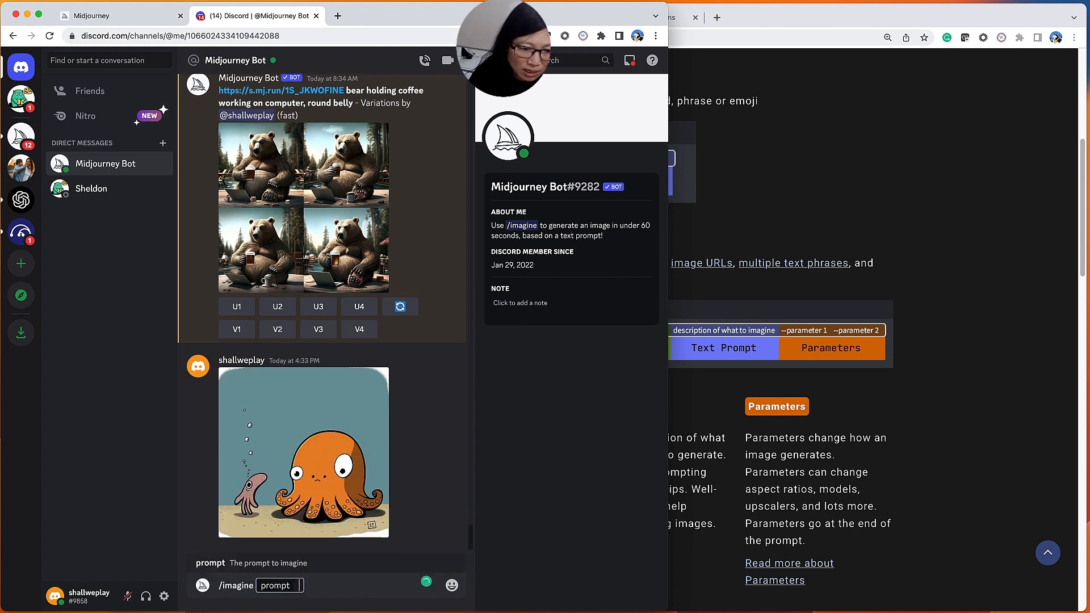
left_click(838, 395)
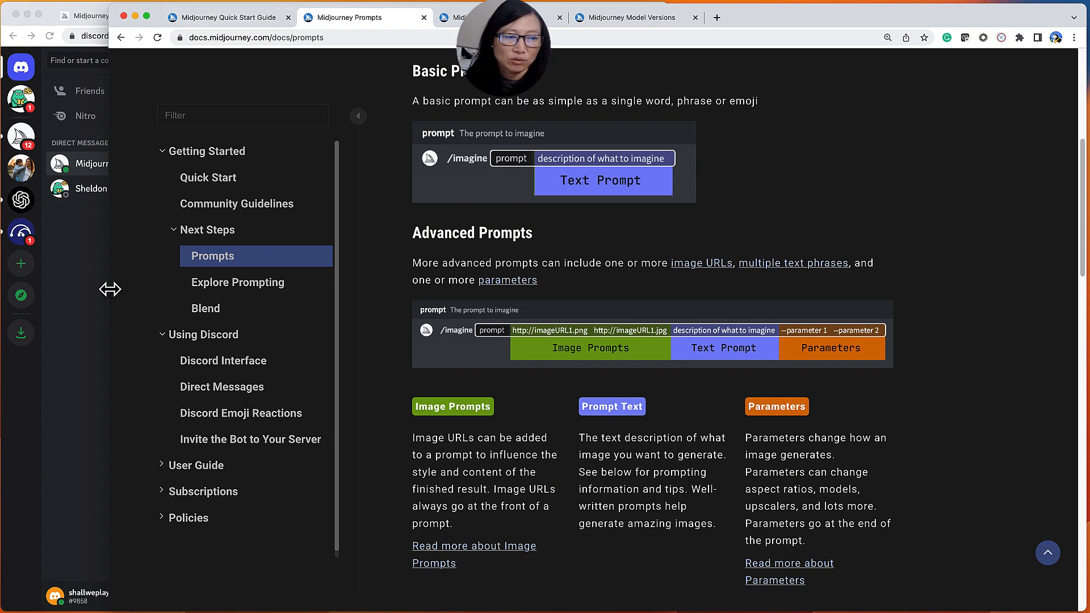
left_click_drag(109, 287, 439, 290)
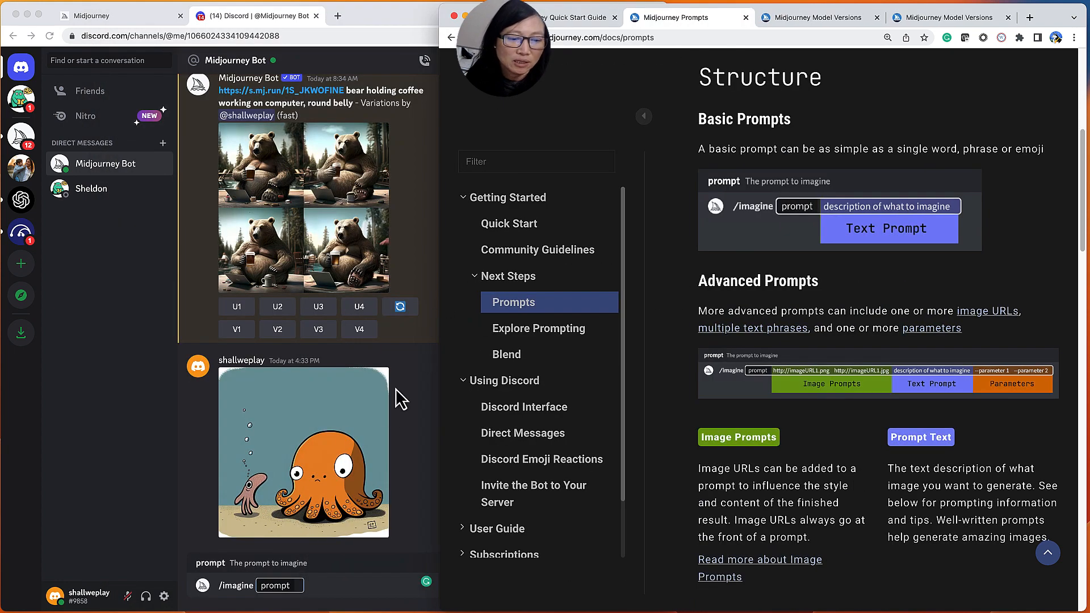
Paste the copied octopus image address into the /imagine prompt, followed by "octopus read a book, cartoon, differnt posts"
left_click(302, 586)
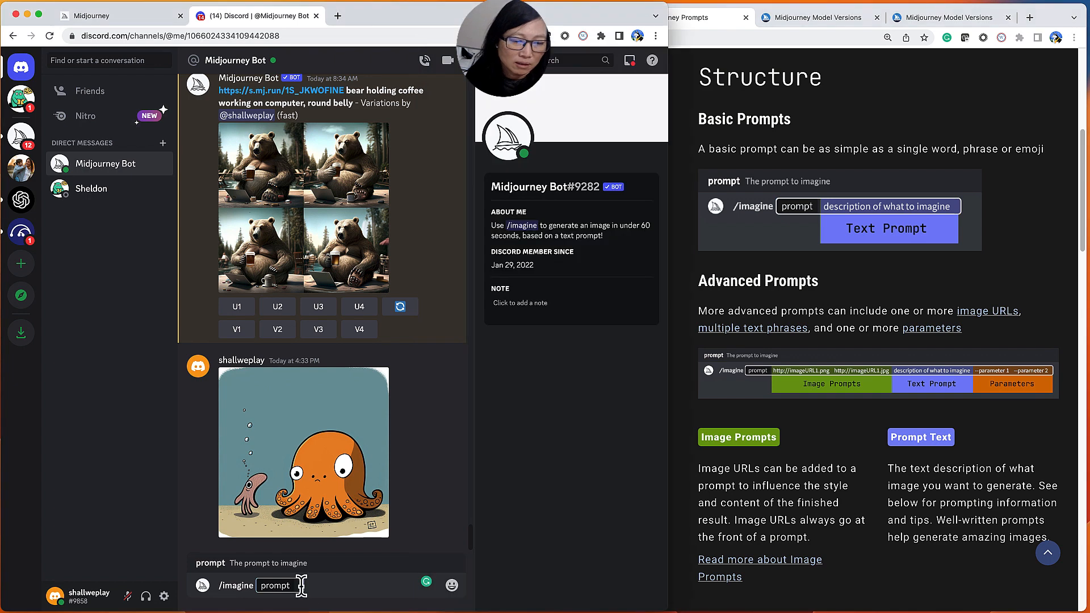
key("super+v")
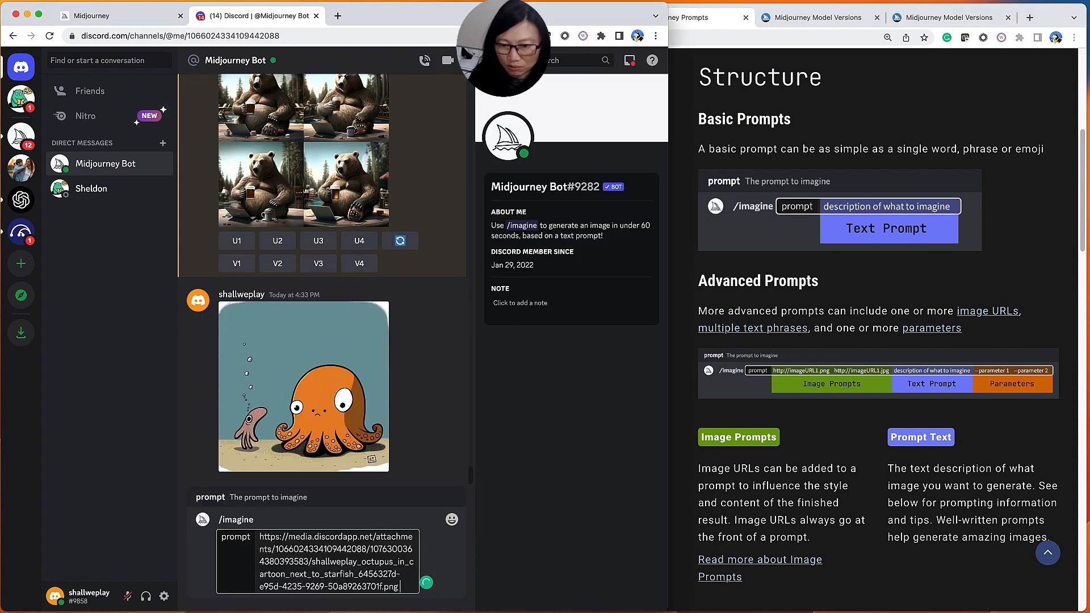
type("oc")
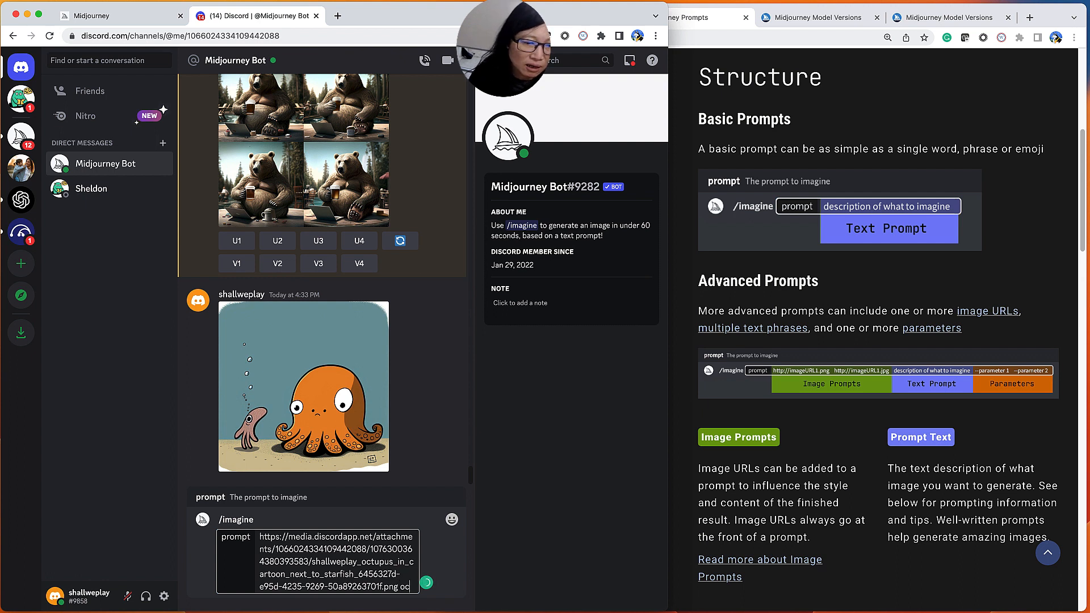
type("topus")
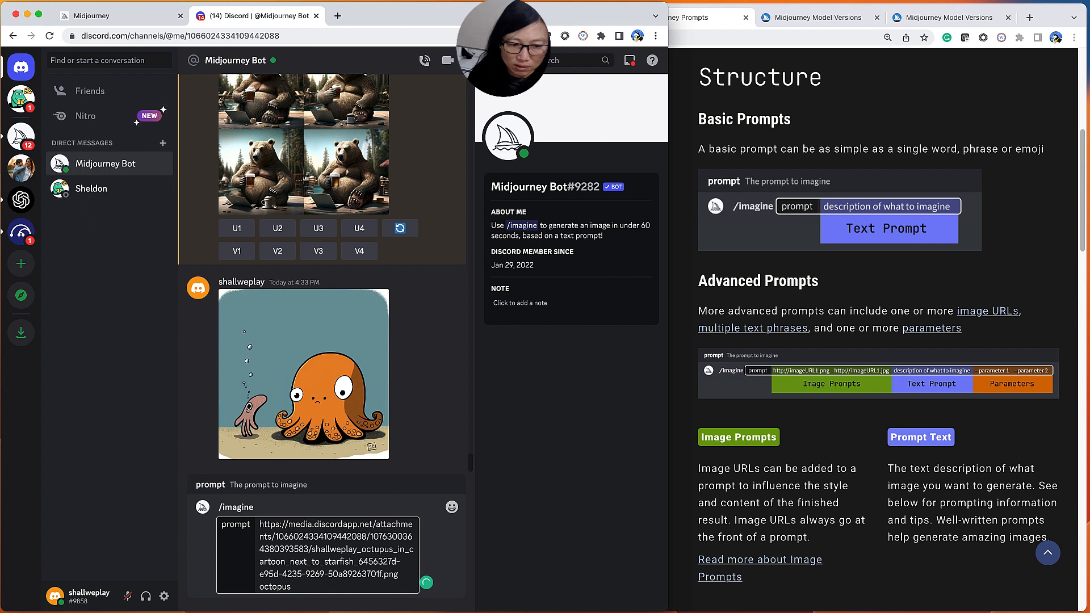
type(" read ")
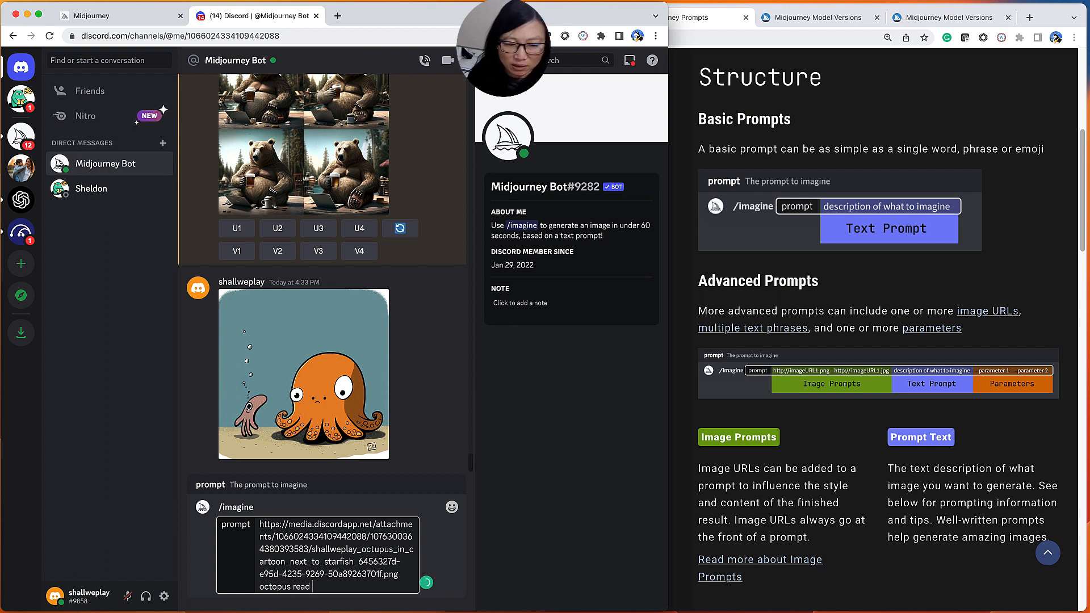
type("a book c")
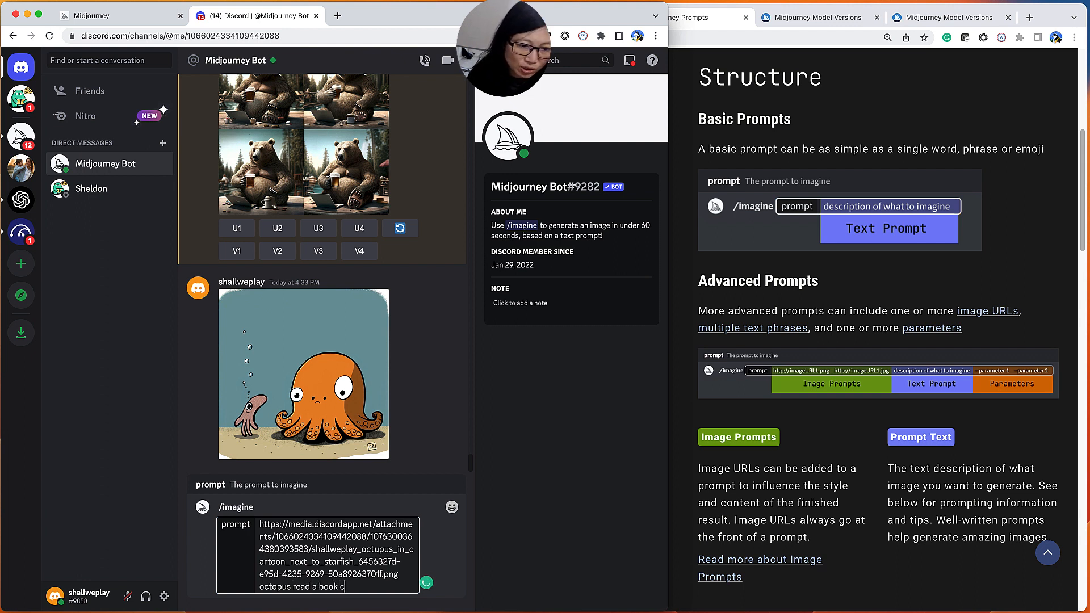
key("BackSpace")
key("BackSpace")
type(", car")
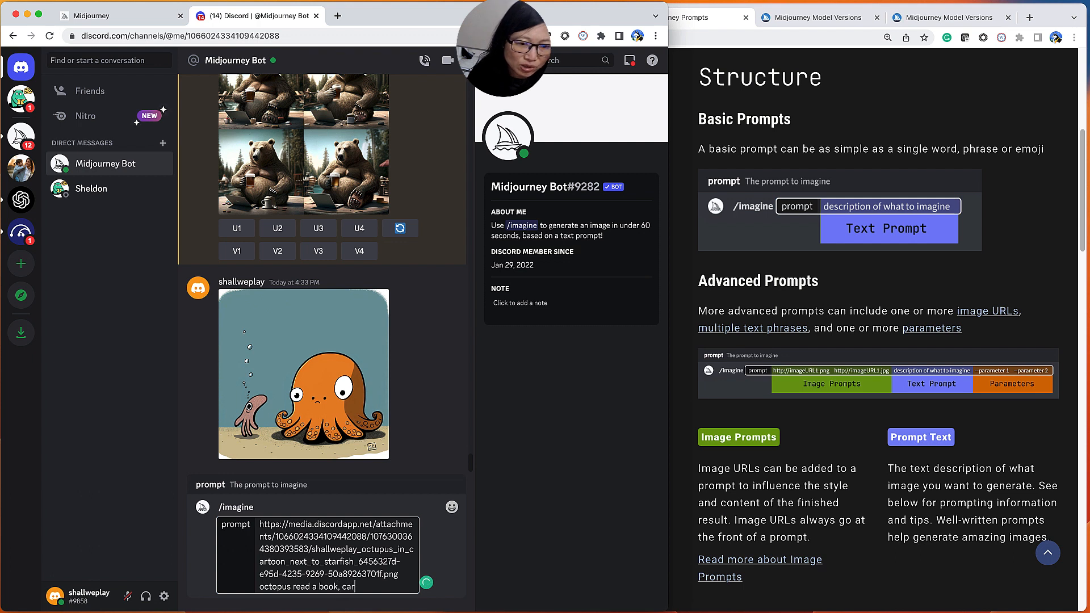
type("toon, ")
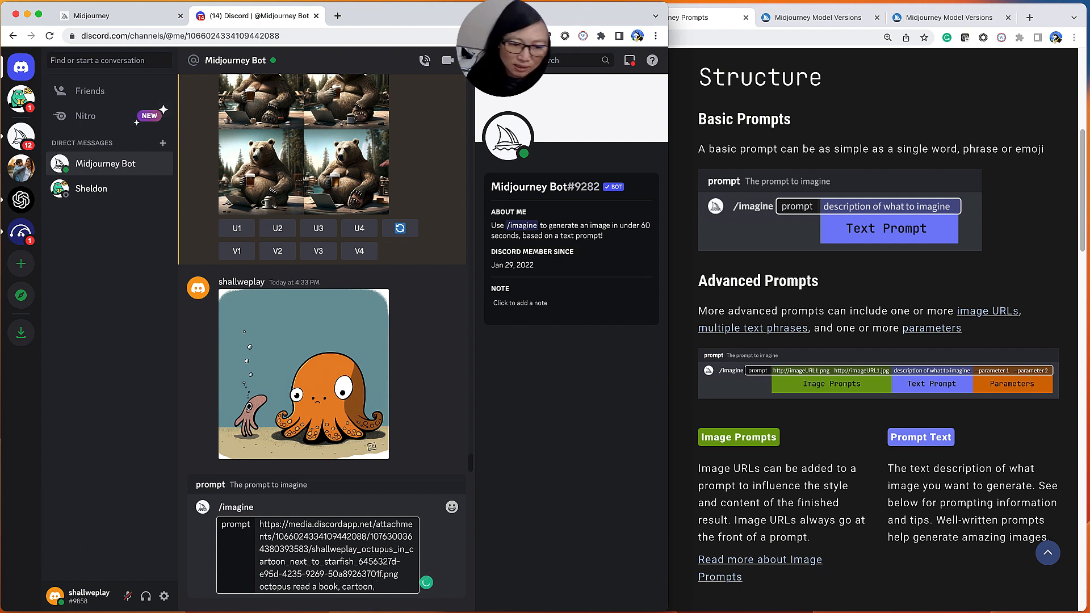
type("differnt posts")
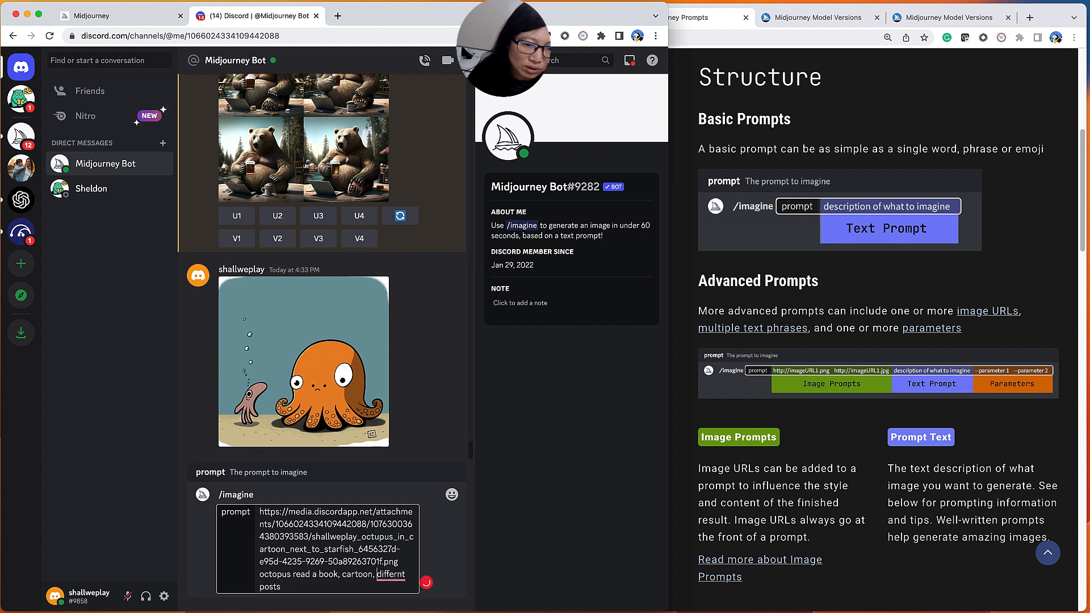
Correct the misspelled "differnt" to "different" in the prompt and submit the /imagine command
key("Right")
key("Right")
key("Right")
key("Right")
key("Right")
key("Right")
type("e")
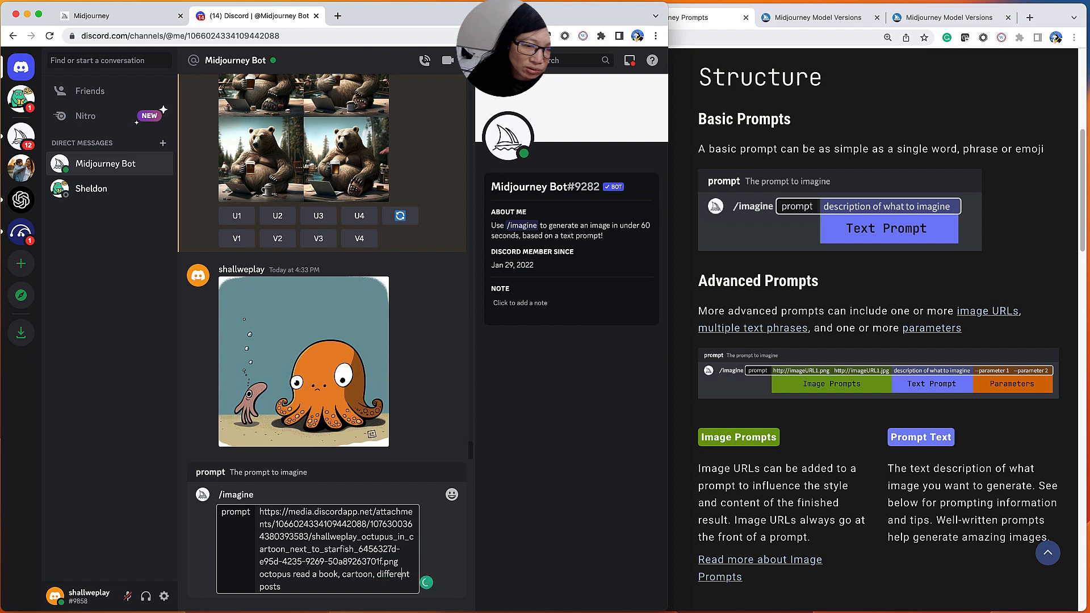
key("Down")
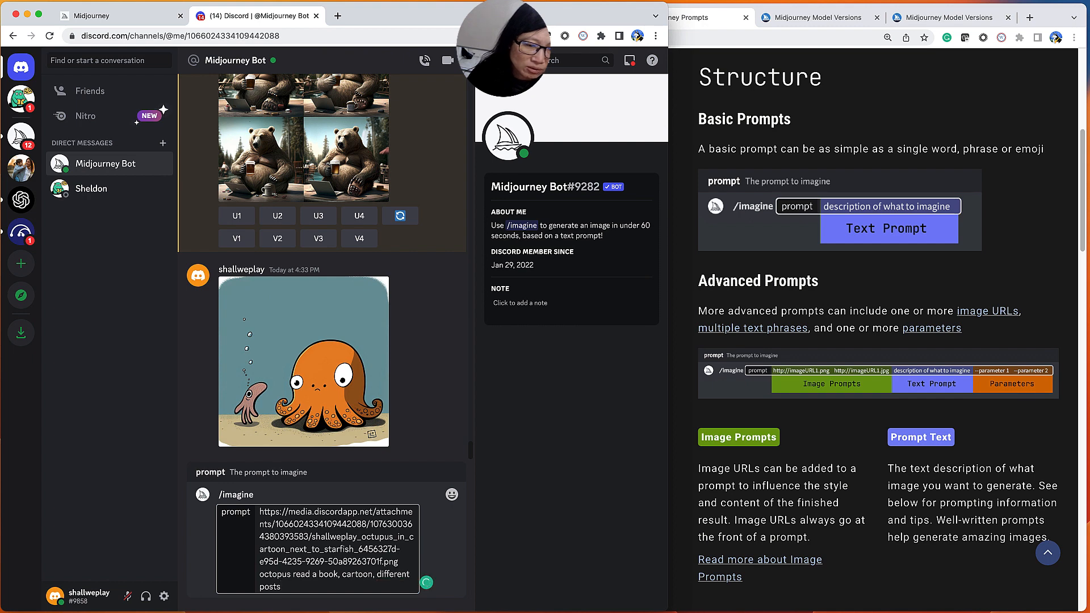
key("Return")
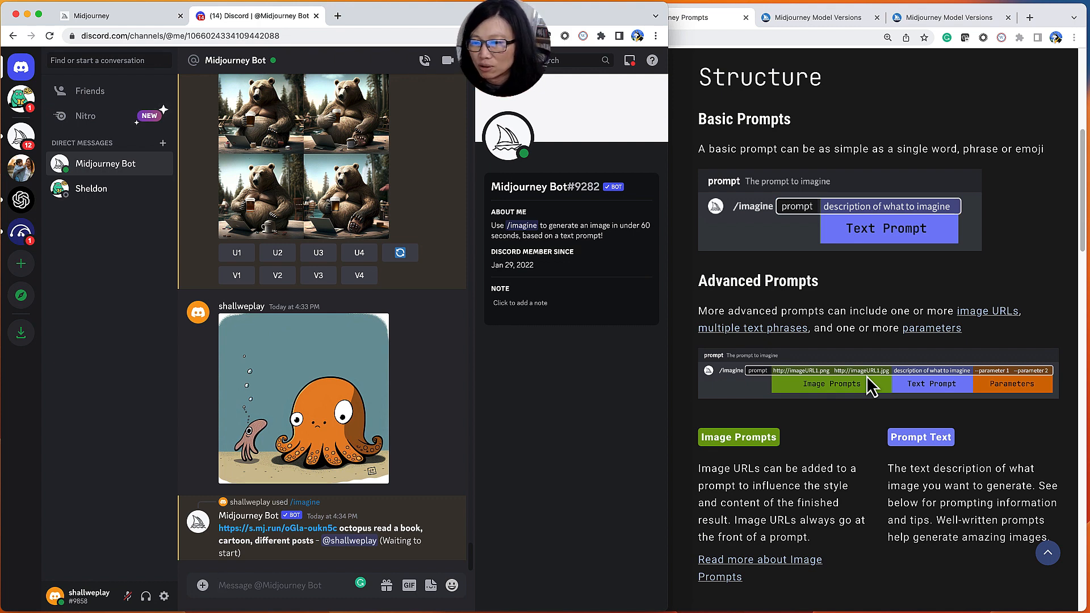
Switch to the Midjourney documentation window and review the Image Prompts, Prompt Text and Parameters descriptions under Advanced Prompts
scroll(844, 492, "down", 1)
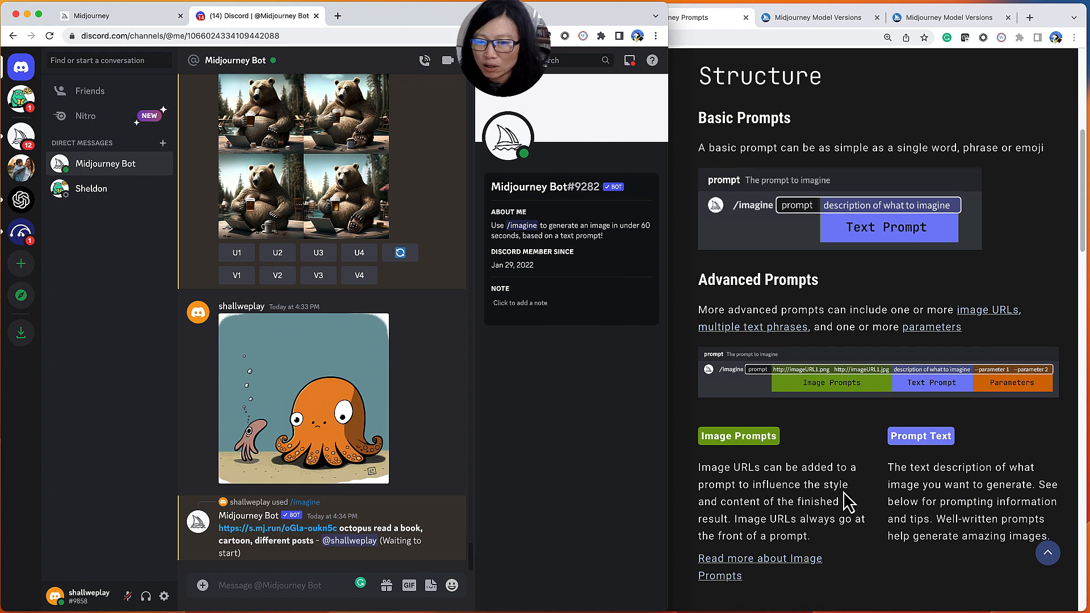
scroll(844, 493, "down", 5)
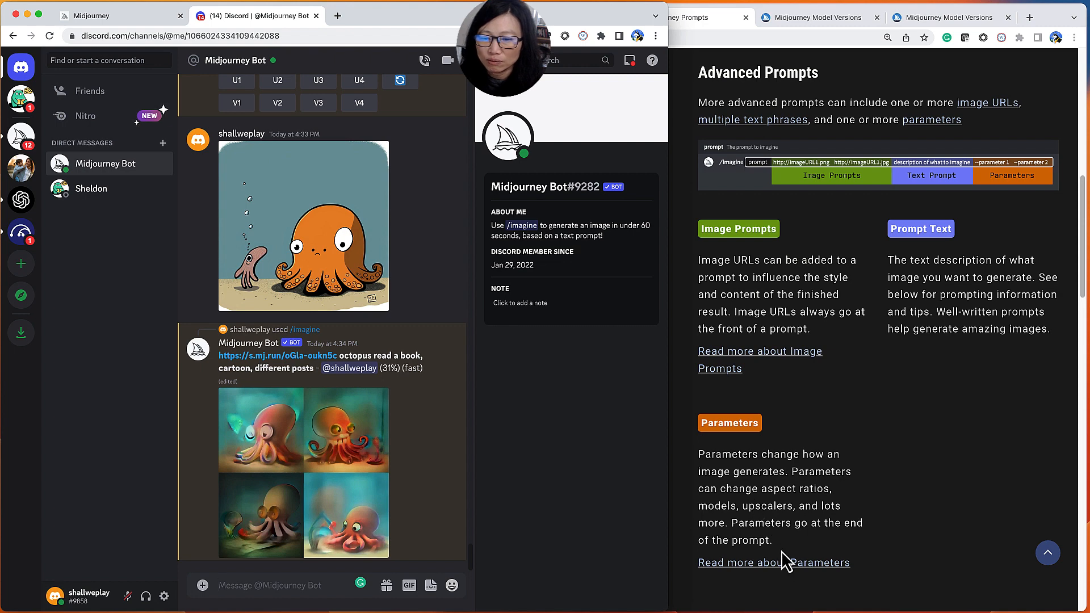
scroll(783, 556, "down", 2)
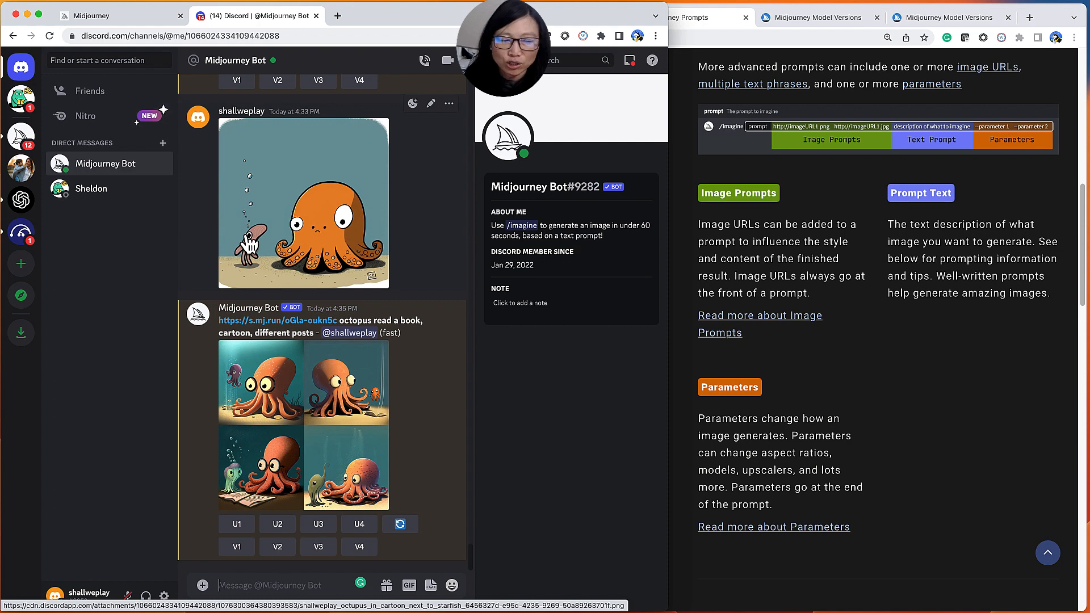
scroll(757, 446, "down", 3)
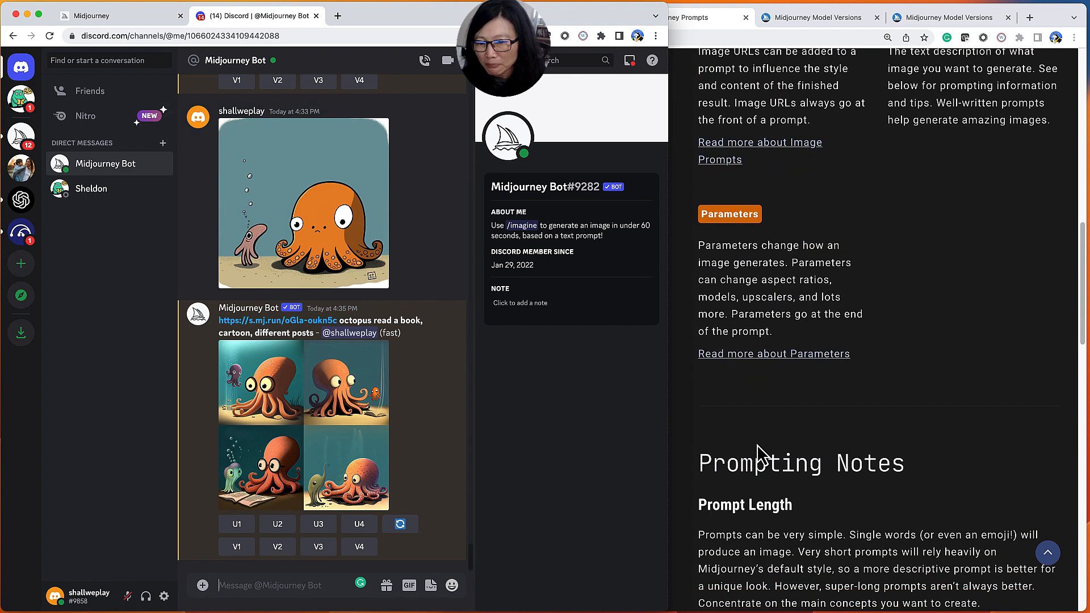
scroll(758, 446, "down", 9)
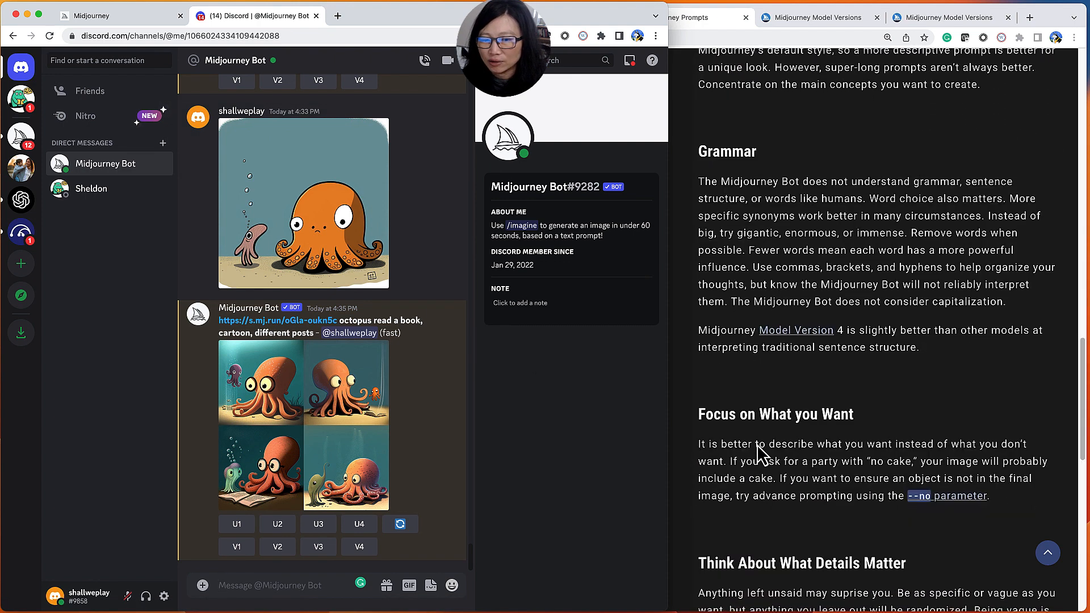
scroll(758, 453, "up", 7)
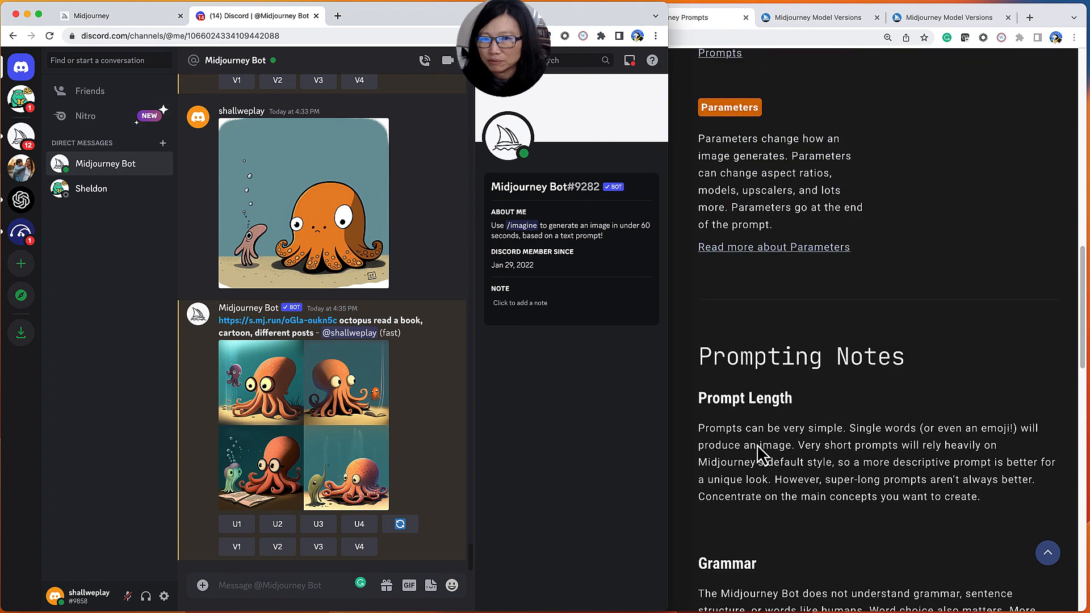
scroll(762, 454, "up", 3)
left_click(762, 455)
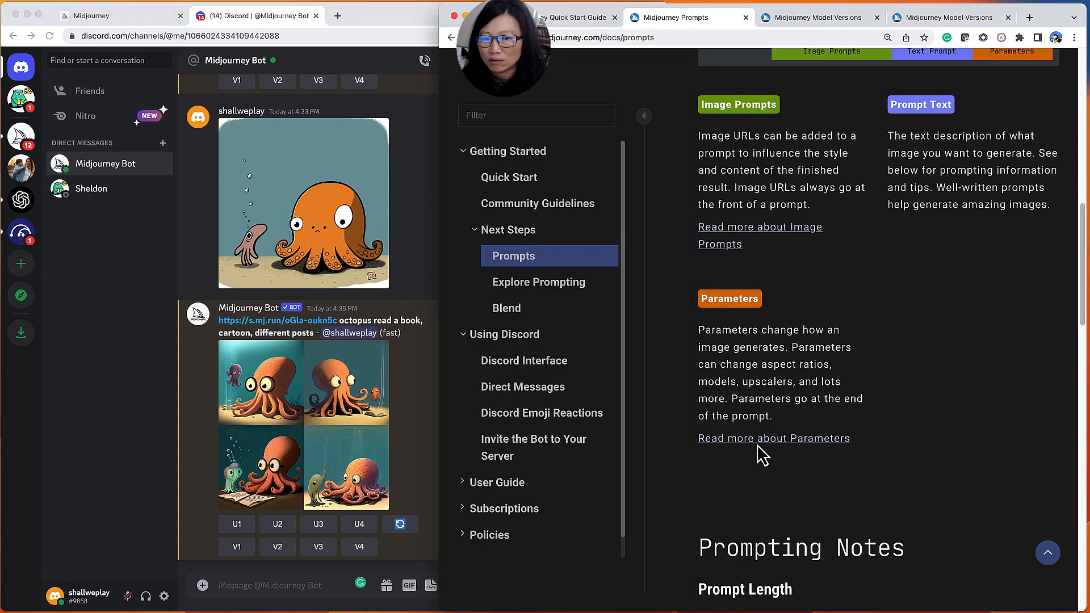
scroll(754, 343, "up", 3)
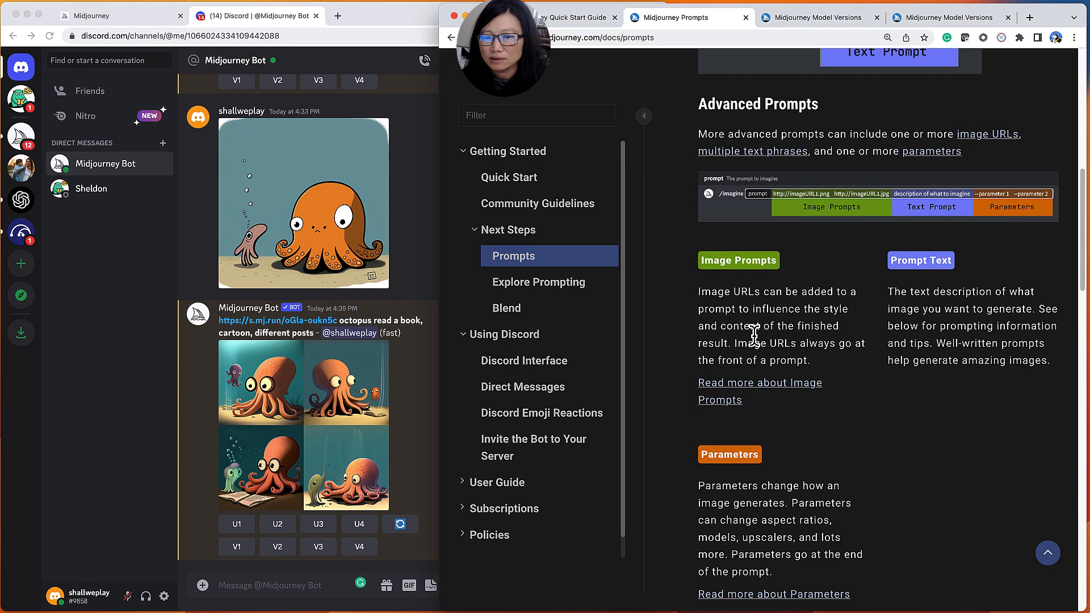
scroll(755, 341, "down", 5)
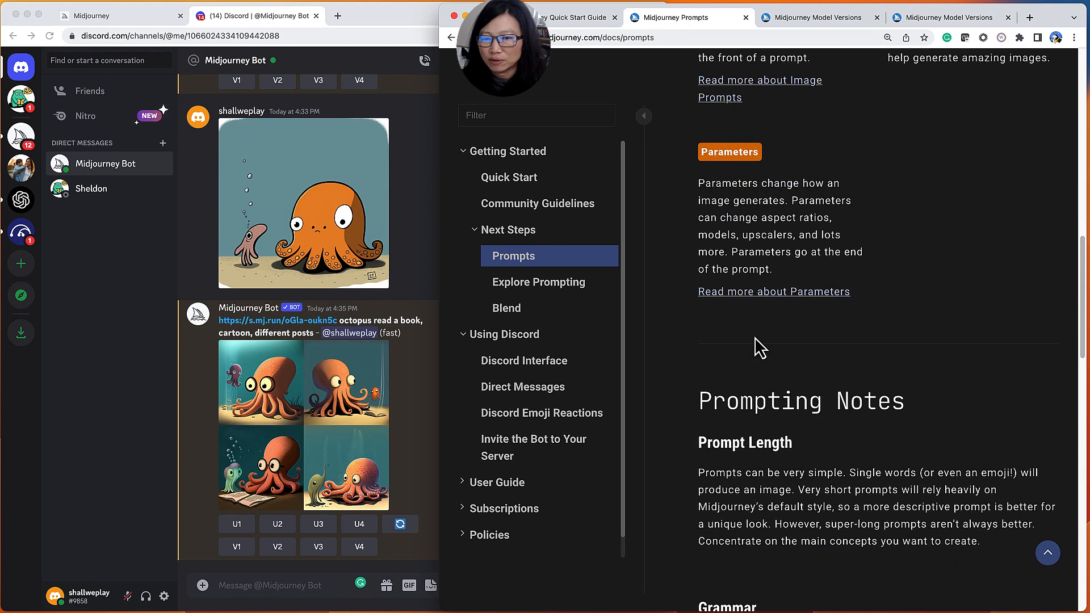
Read the Prompt Length notes, highlighting the word "Single" and the phrase about Midjourney's default style
scroll(760, 347, "down", 3)
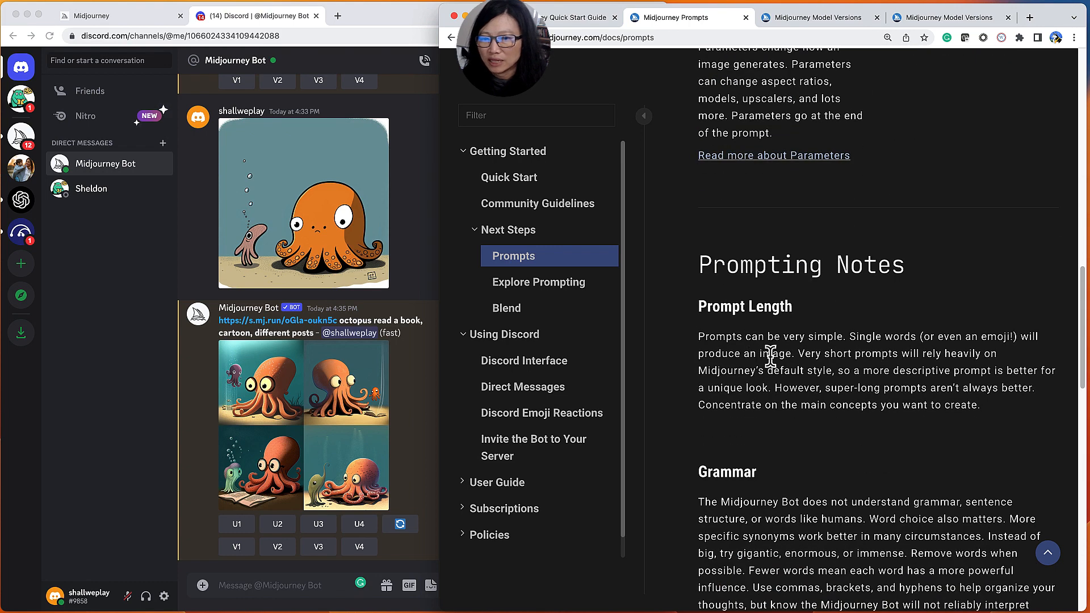
scroll(770, 355, "down", 1)
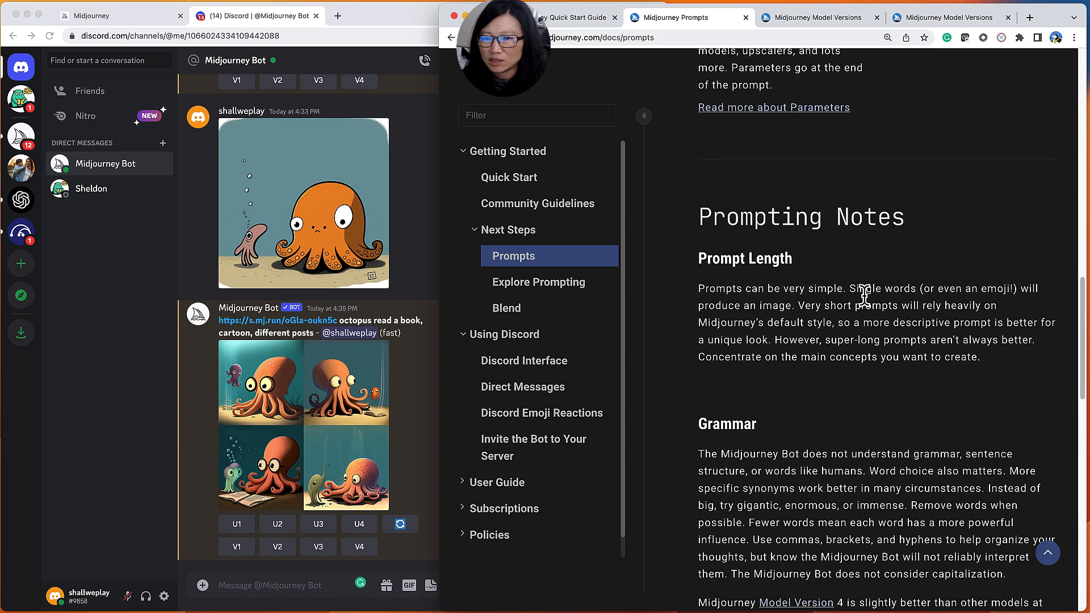
double_click(878, 285)
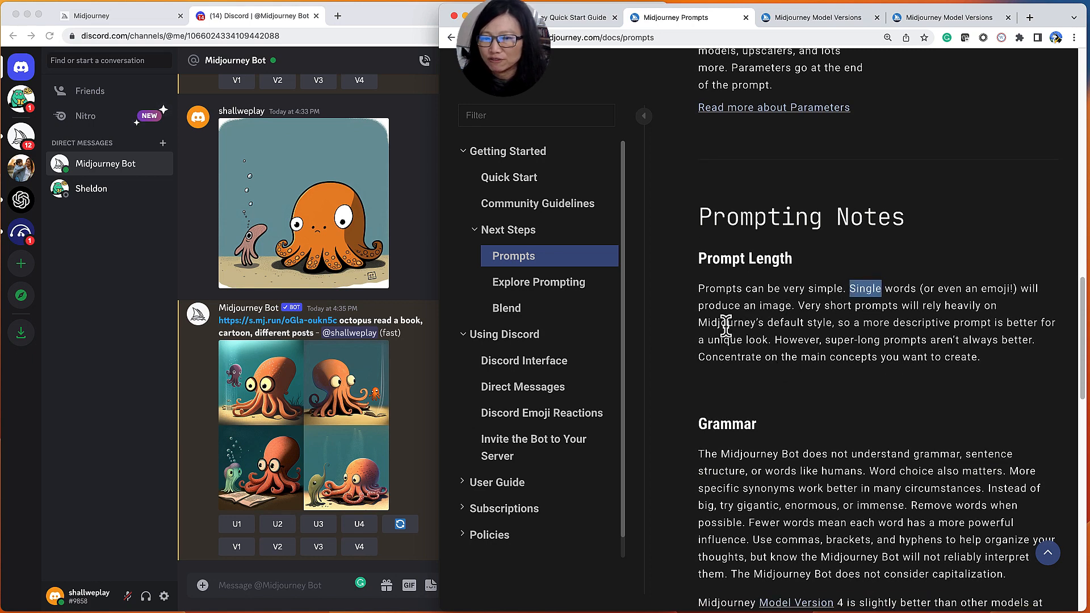
left_click_drag(708, 323, 825, 322)
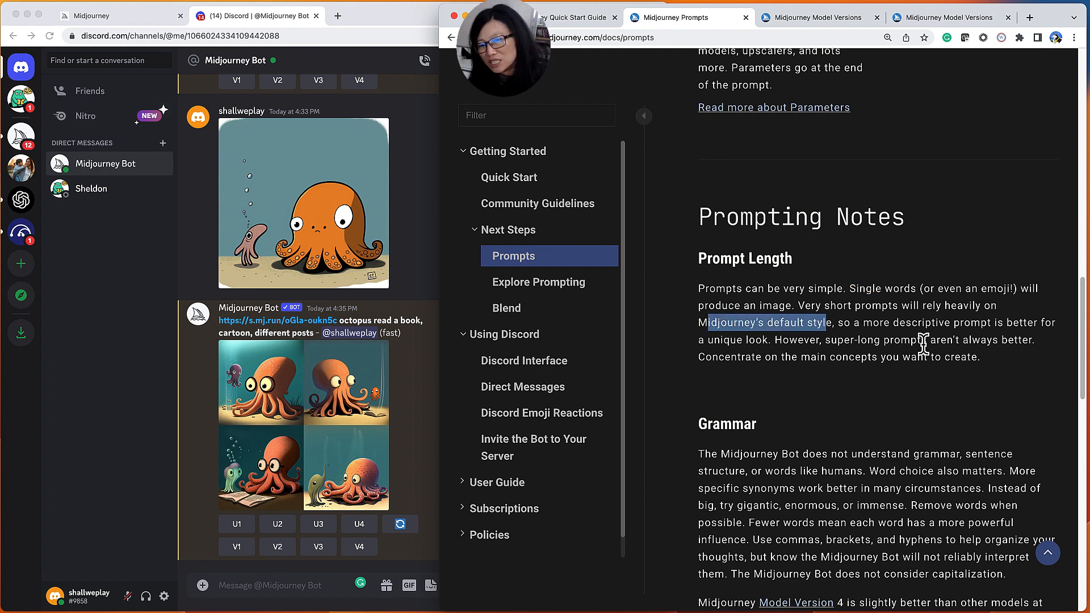
scroll(928, 357, "down", 1)
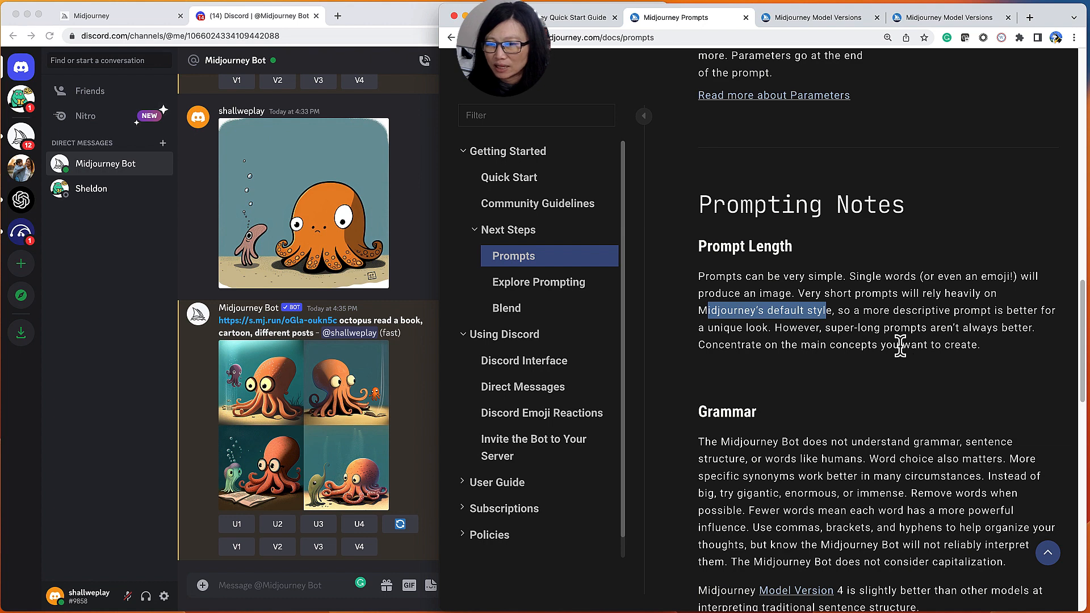
scroll(900, 346, "down", 1)
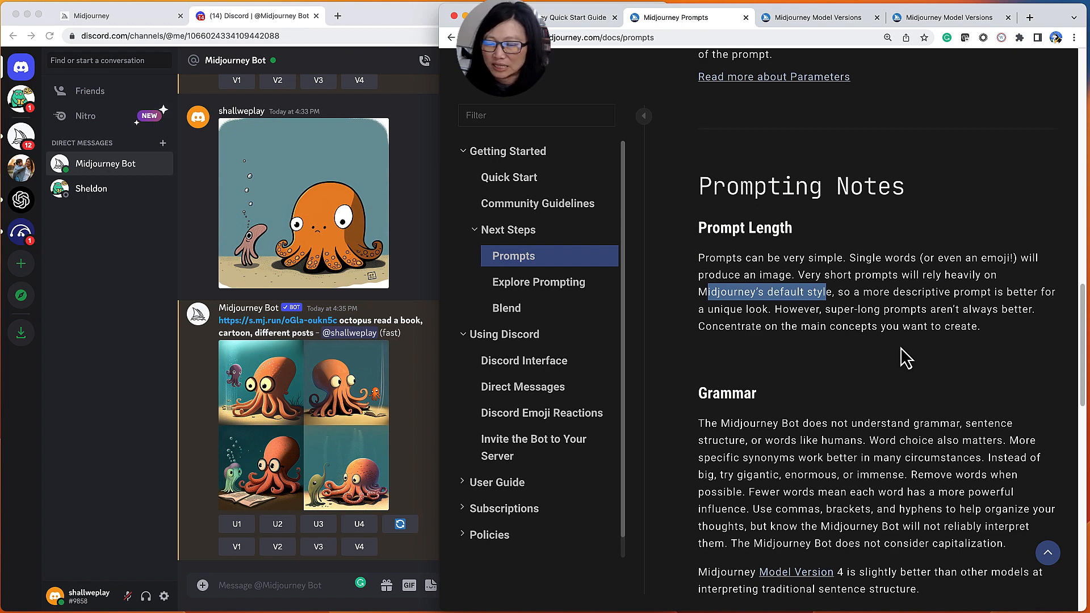
Read the Grammar notes, highlight the sentence on using commas, brackets and hyphens, and clear the highlight
scroll(900, 347, "down", 3)
scroll(901, 347, "down", 2)
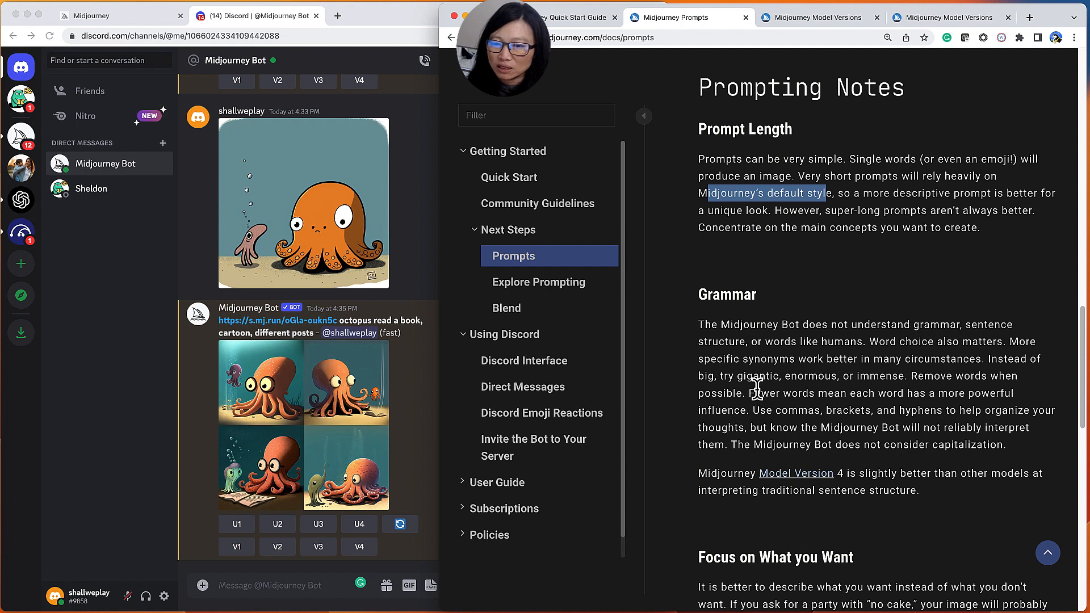
left_click_drag(755, 393, 736, 440)
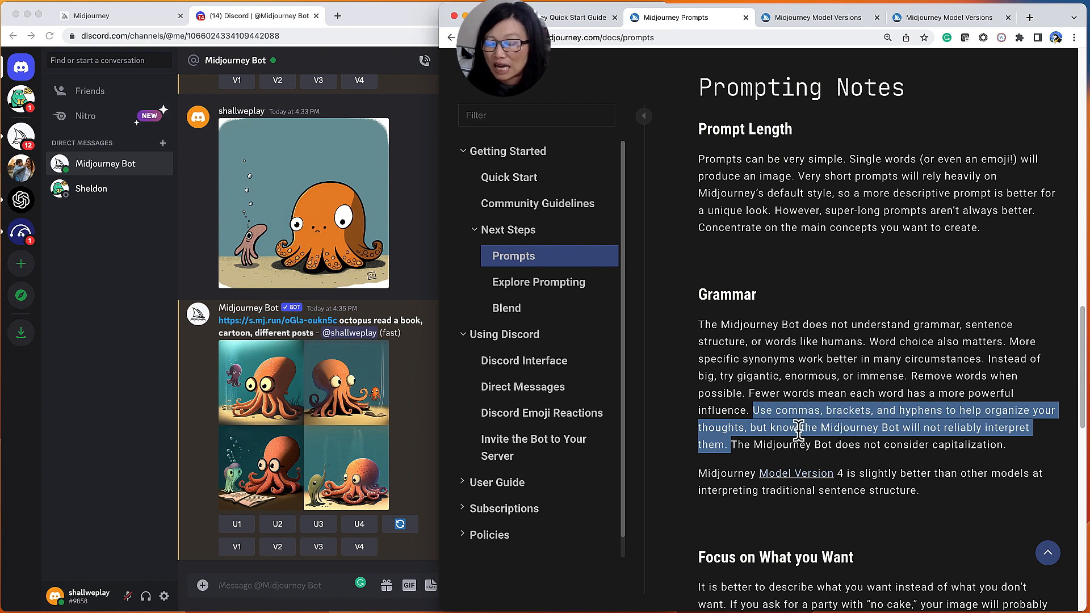
left_click(753, 453)
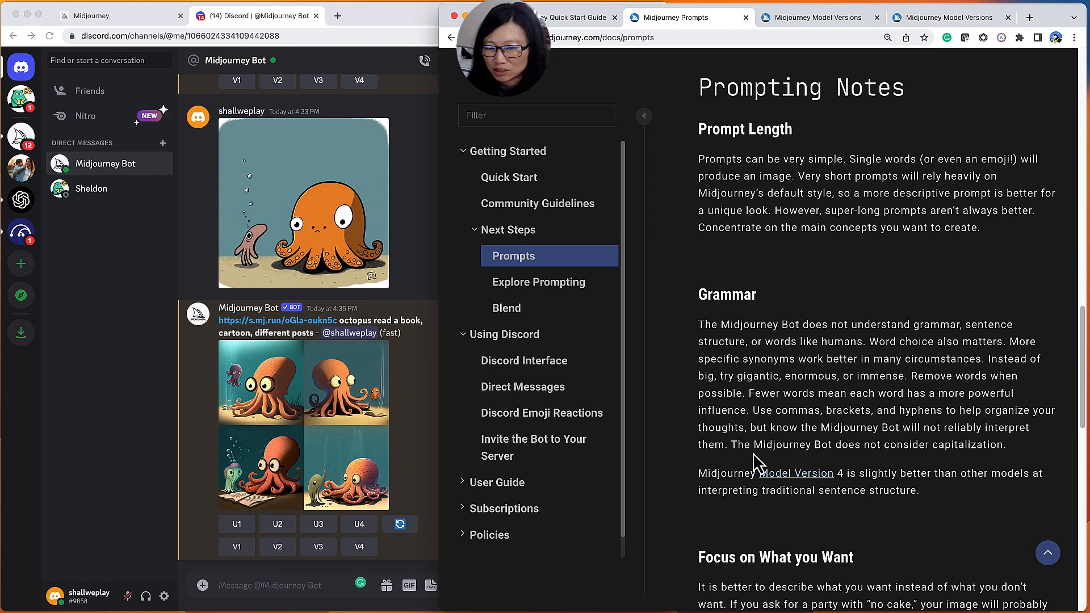
Read the "Focus on What you Want" and "Think About What Details Matter" sections of the prompting notes
scroll(753, 453, "down", 2)
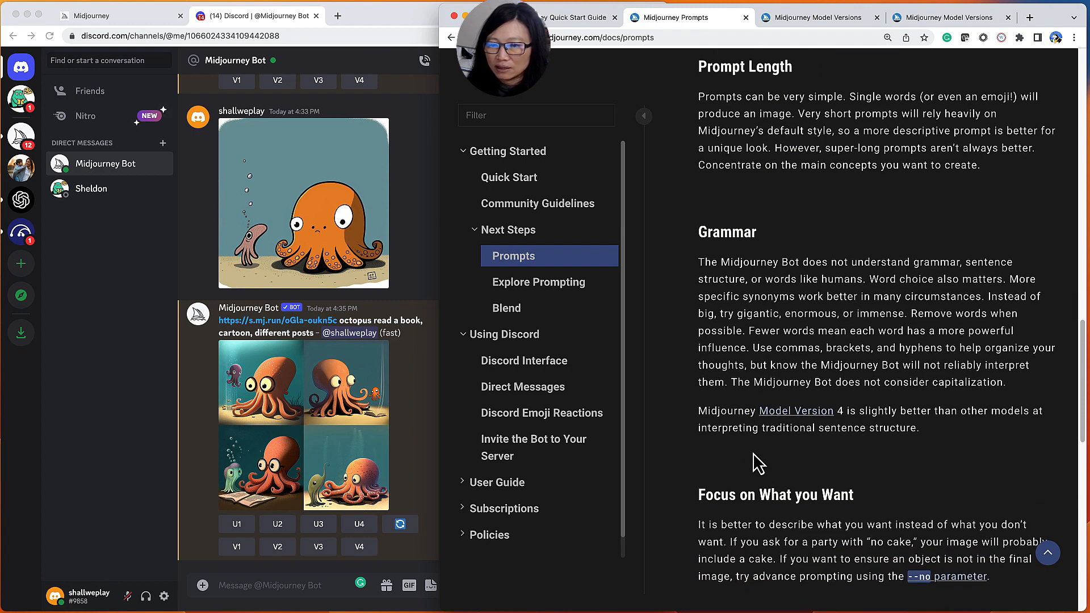
scroll(753, 453, "down", 1)
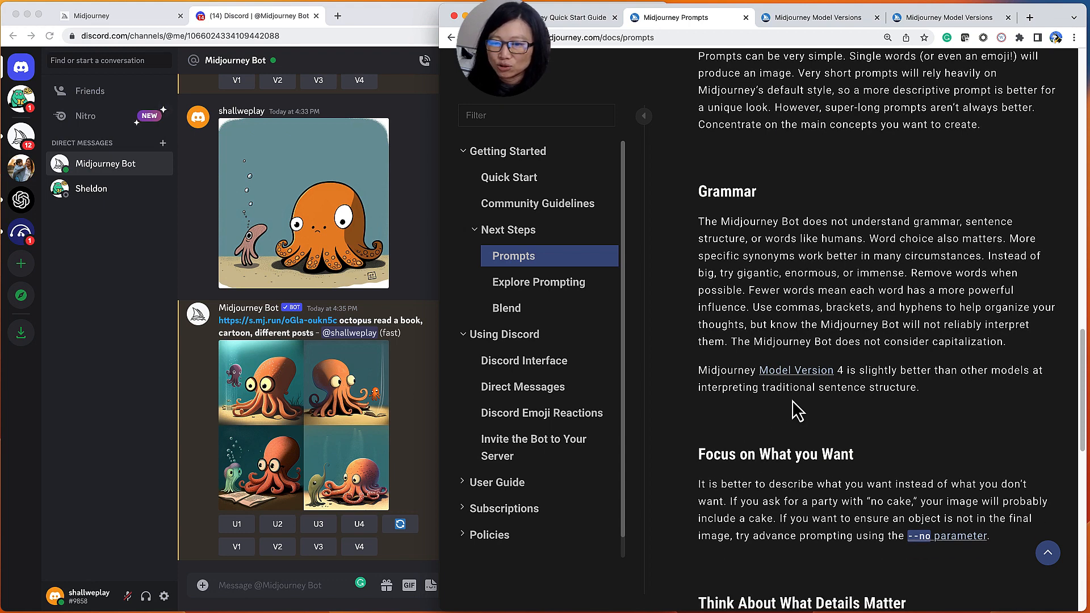
scroll(778, 401, "down", 3)
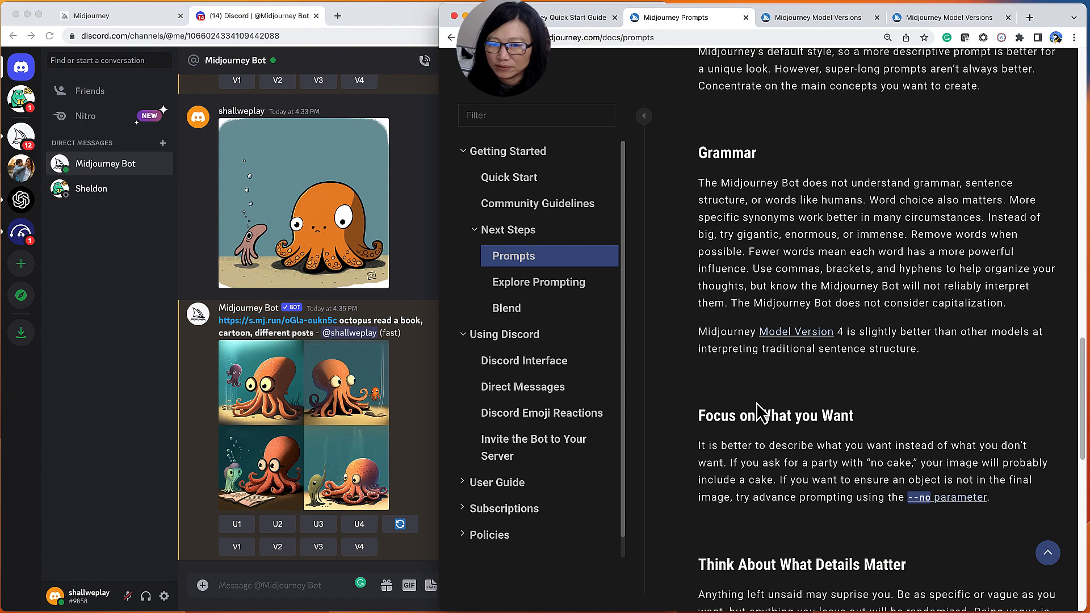
scroll(756, 400, "down", 3)
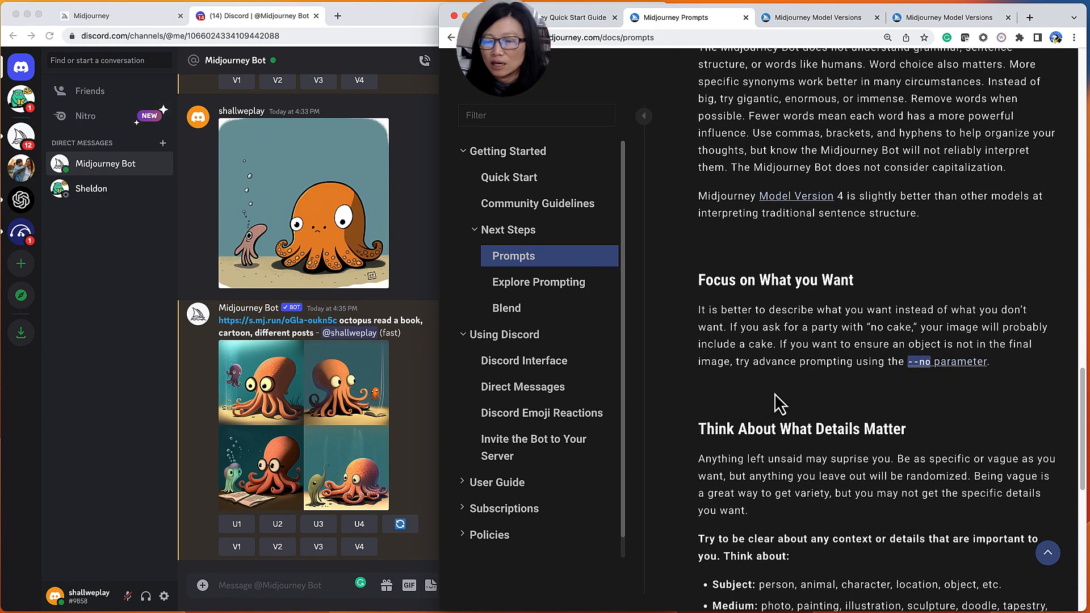
scroll(772, 395, "down", 2)
scroll(774, 392, "down", 1)
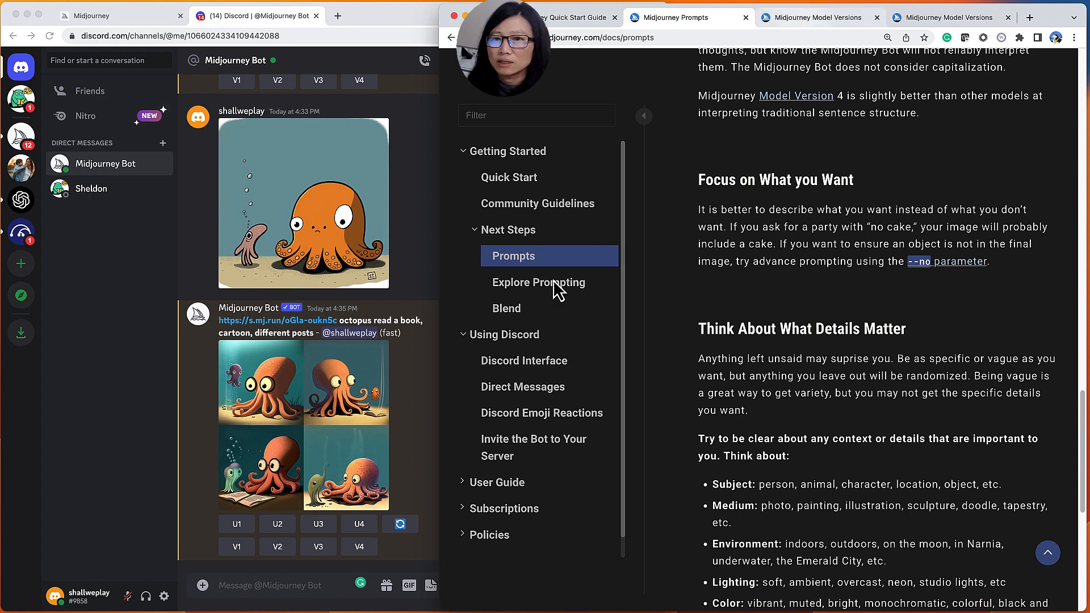
Switch to the Midjourney Model Versions documentation page and read its Version introduction and Current Model section
key("ctrl+Tab")
scroll(528, 344, "down", 3)
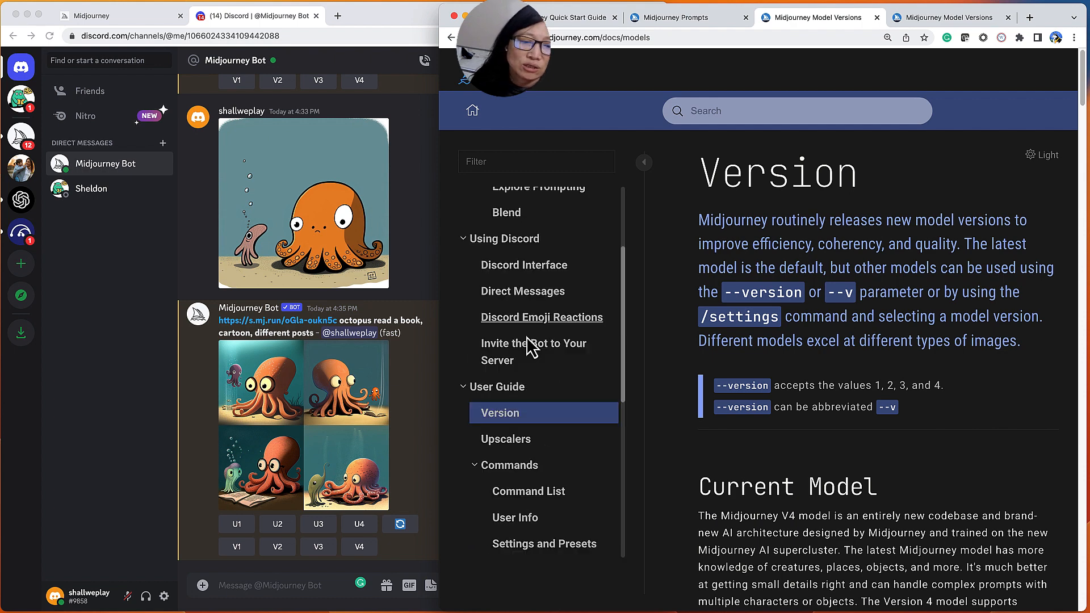
scroll(529, 344, "down", 3)
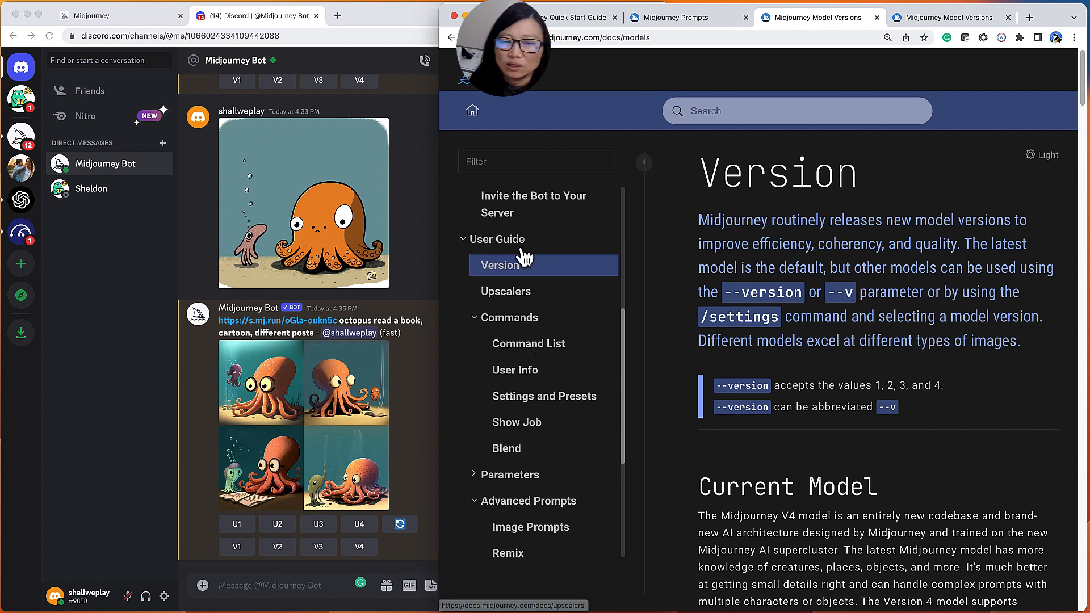
scroll(802, 273, "down", 1)
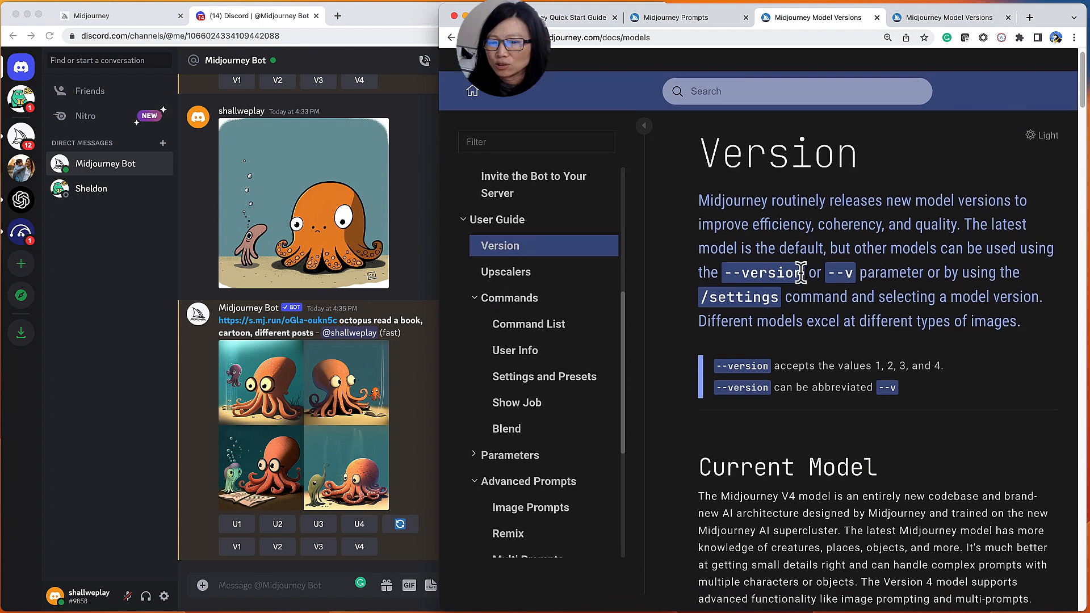
scroll(745, 258, "down", 4)
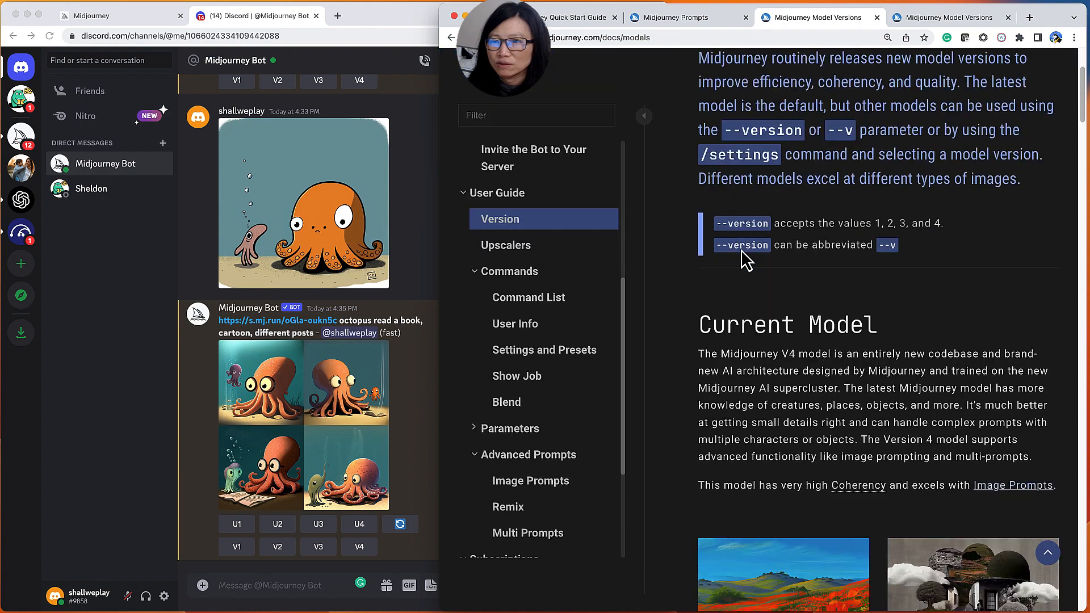
scroll(745, 258, "down", 6)
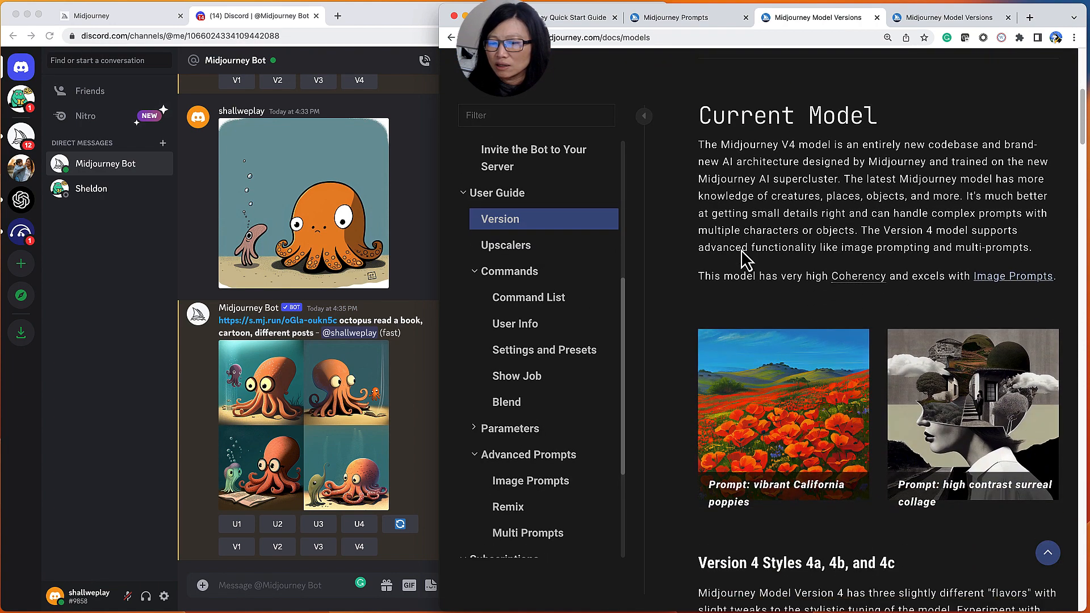
scroll(741, 248, "down", 1)
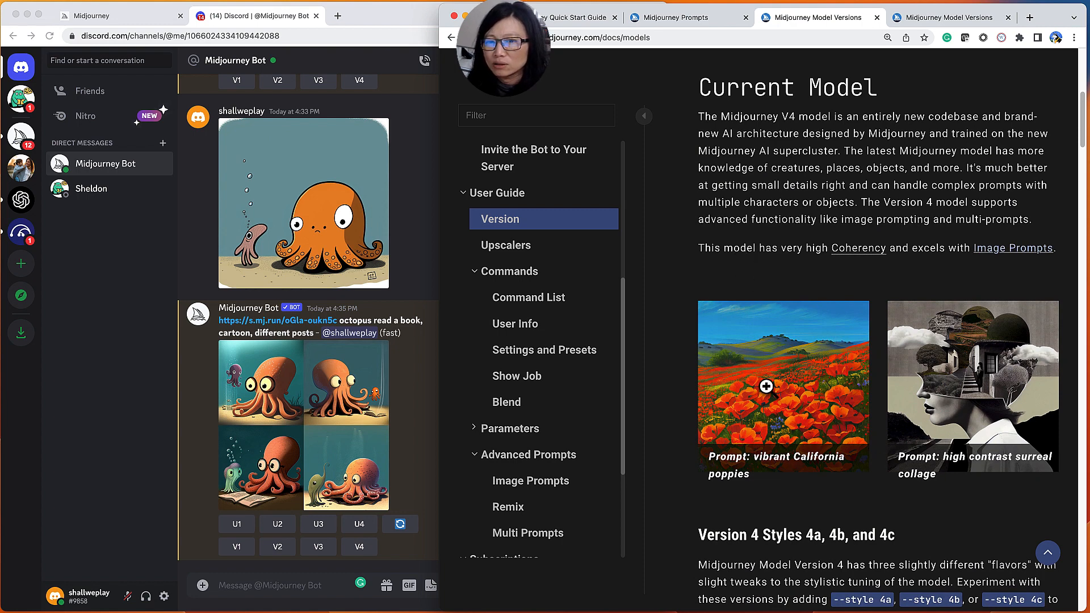
Read the Version 4 Styles 4a, 4b, and 4c section and compare the poppy and fish example images
scroll(766, 386, "down", 6)
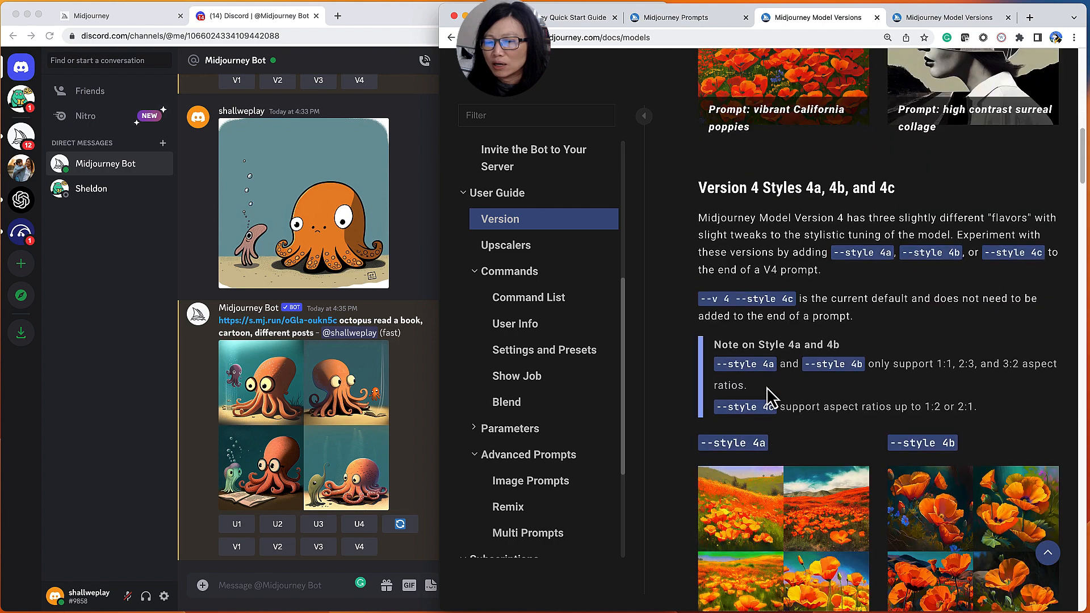
scroll(767, 392, "down", 1)
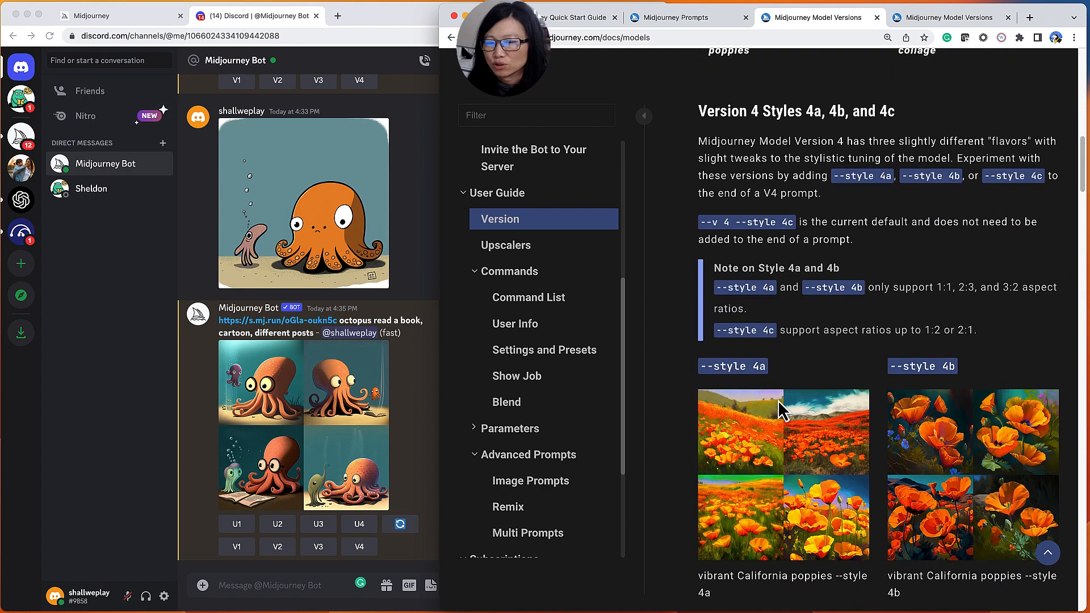
scroll(779, 406, "down", 7)
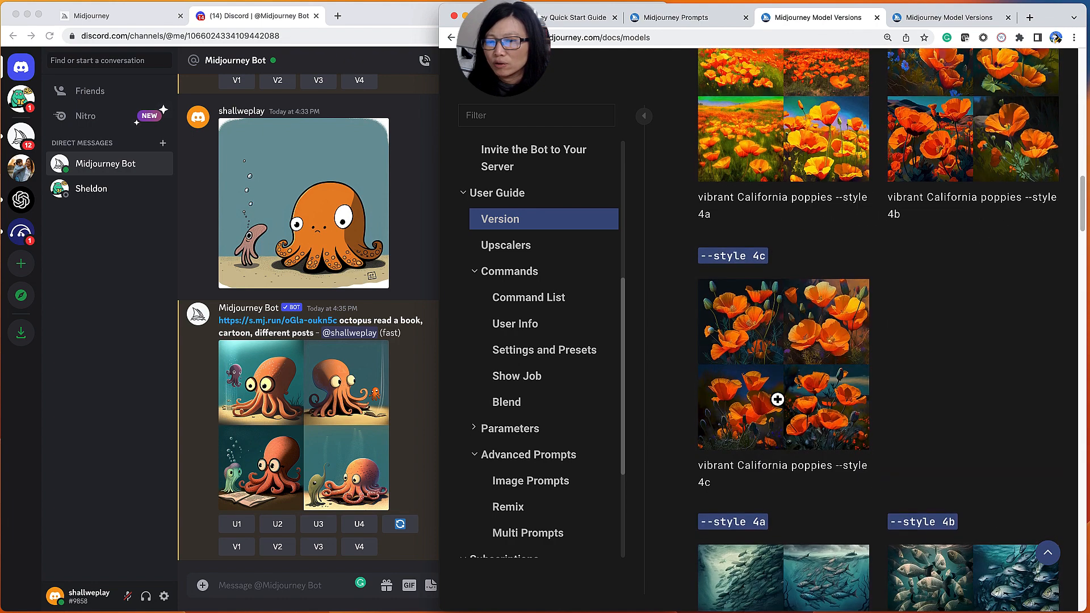
scroll(778, 400, "down", 13)
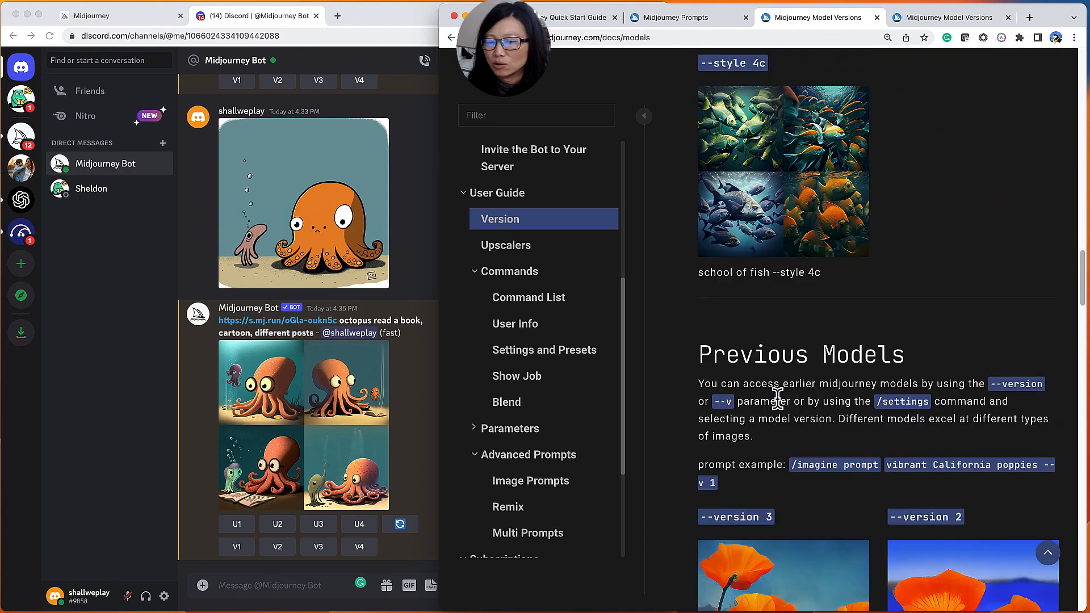
Review the Previous Models section, comparing the version 3, version 2, version 1 and --hd poppy examples
scroll(778, 397, "down", 6)
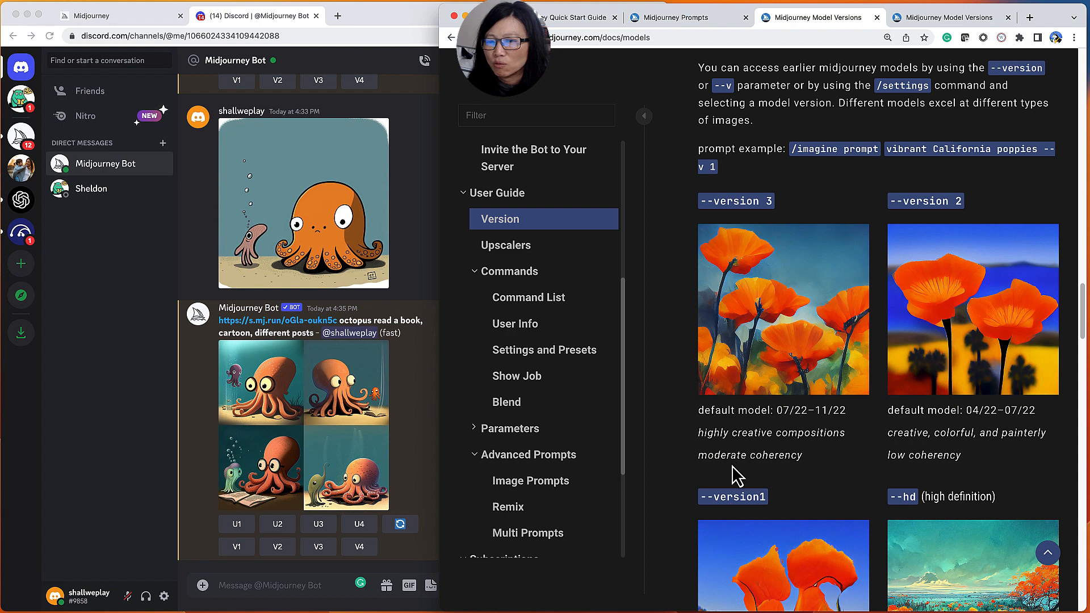
scroll(735, 474, "down", 1)
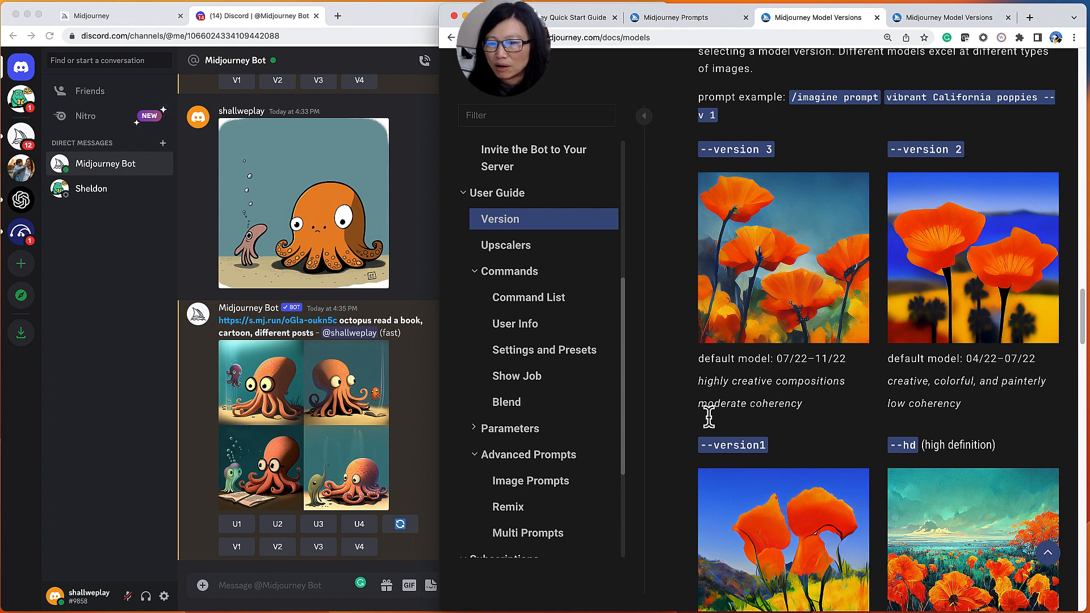
scroll(852, 400, "down", 1)
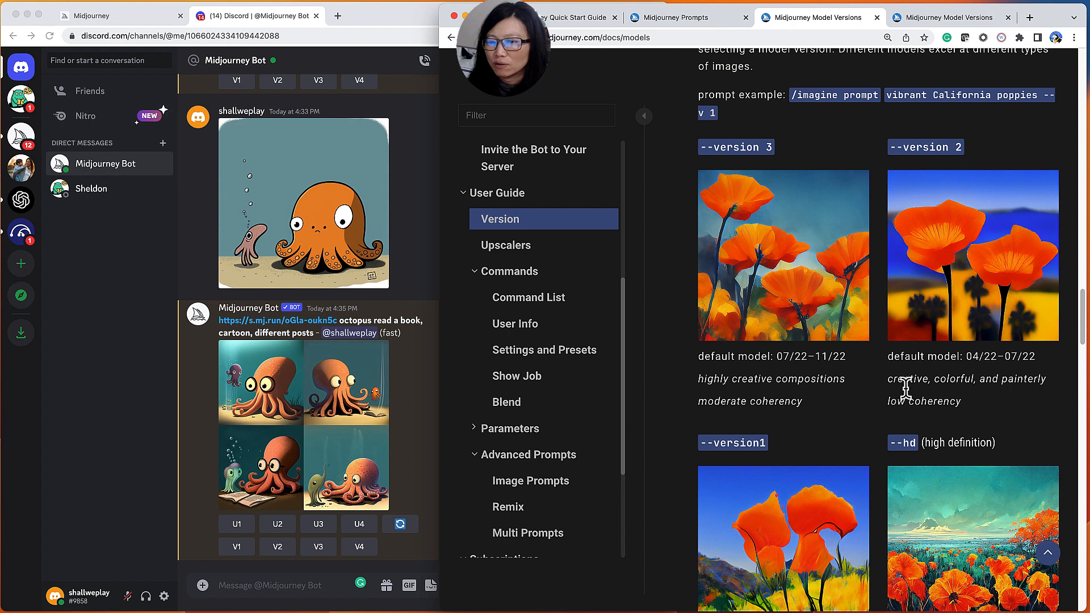
scroll(916, 389, "down", 2)
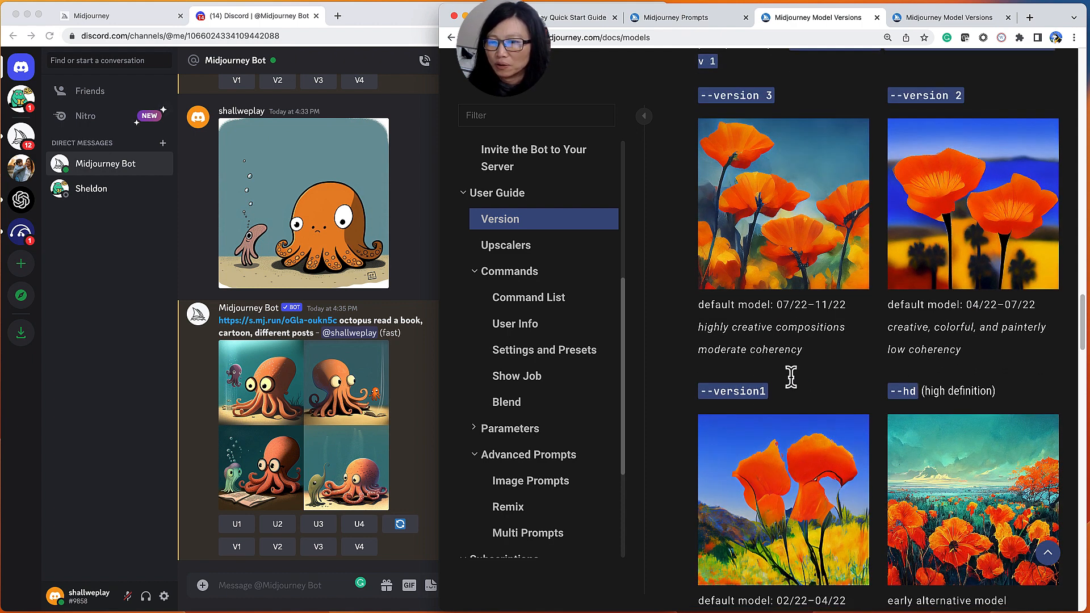
scroll(789, 389, "down", 1)
scroll(789, 389, "down", 3)
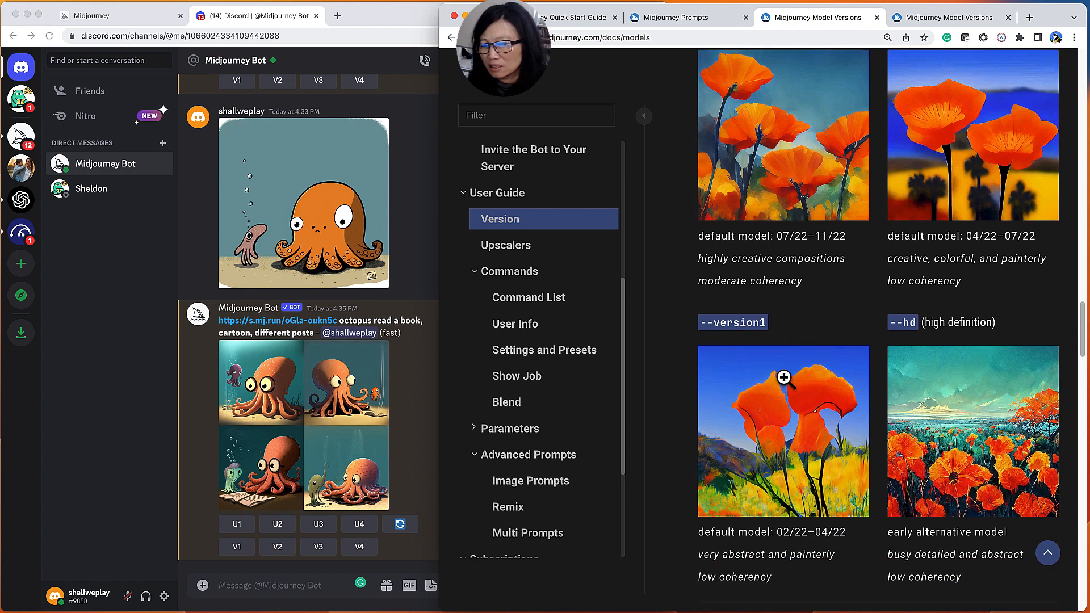
scroll(832, 501, "down", 1)
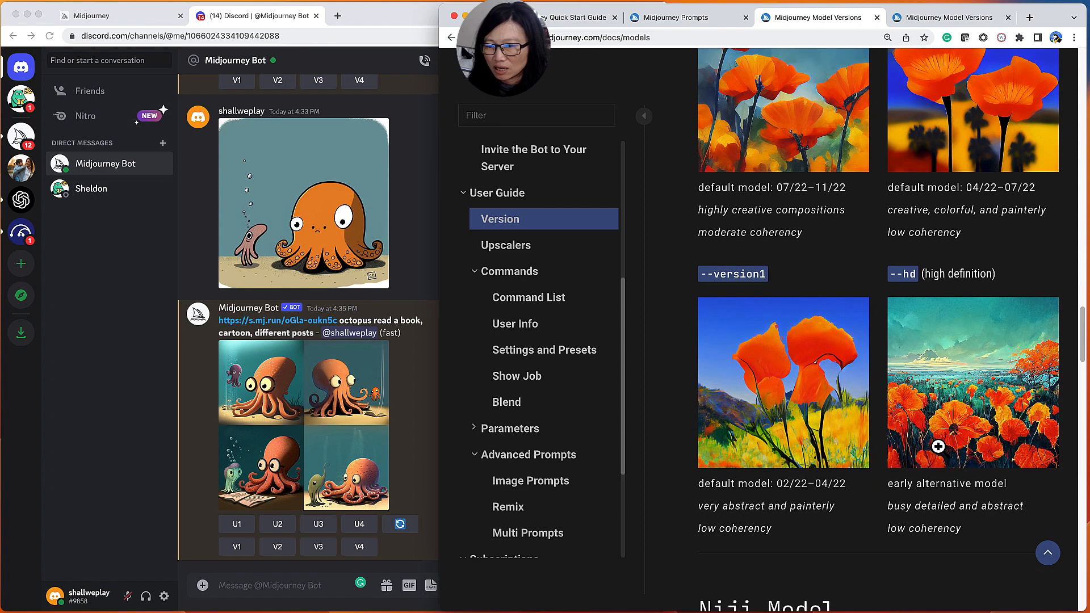
Read the Niji Model section, including its prompt example and the --v 4 versus --niji poppy images
scroll(938, 446, "down", 3)
scroll(939, 457, "down", 10)
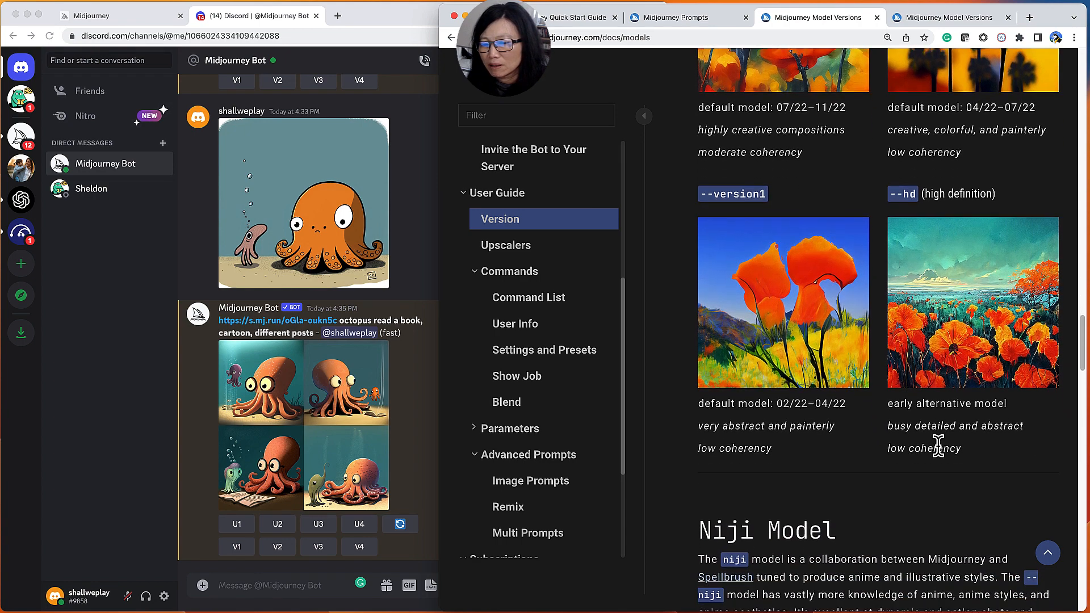
scroll(939, 449, "down", 5)
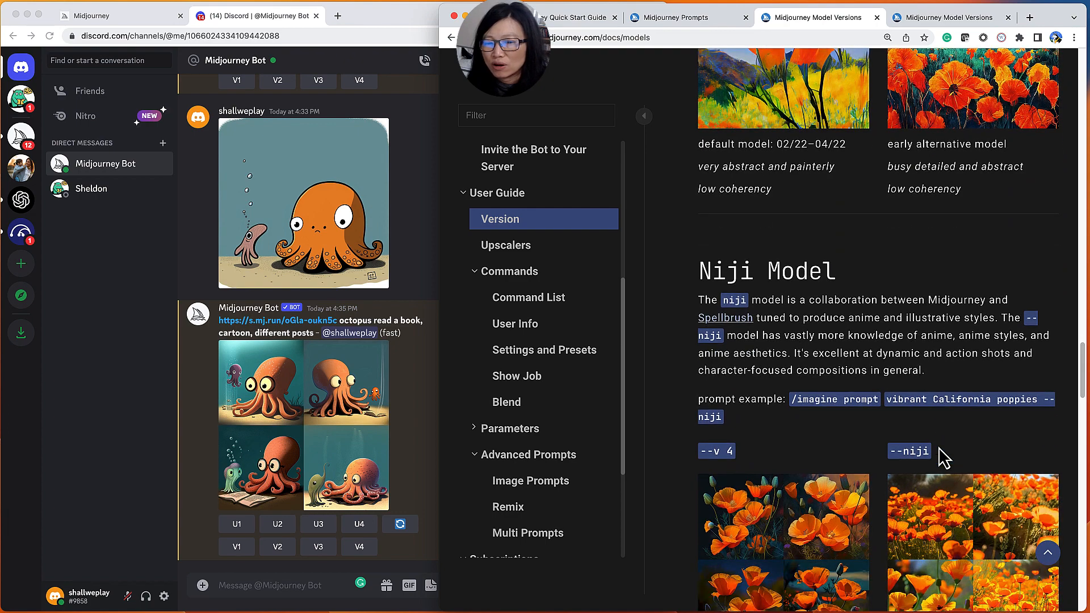
scroll(797, 421, "down", 1)
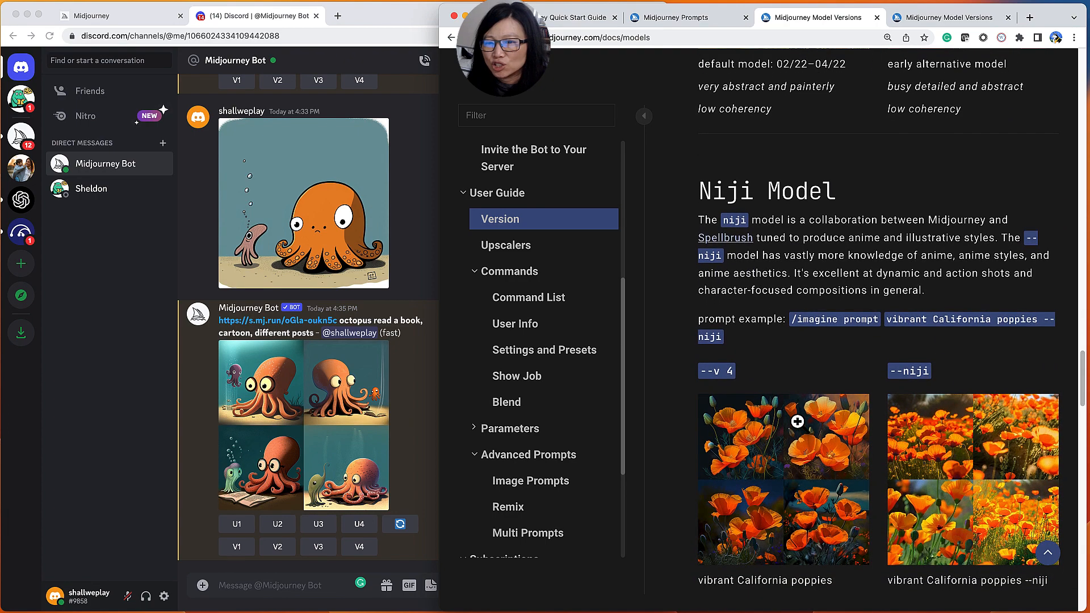
scroll(798, 422, "down", 3)
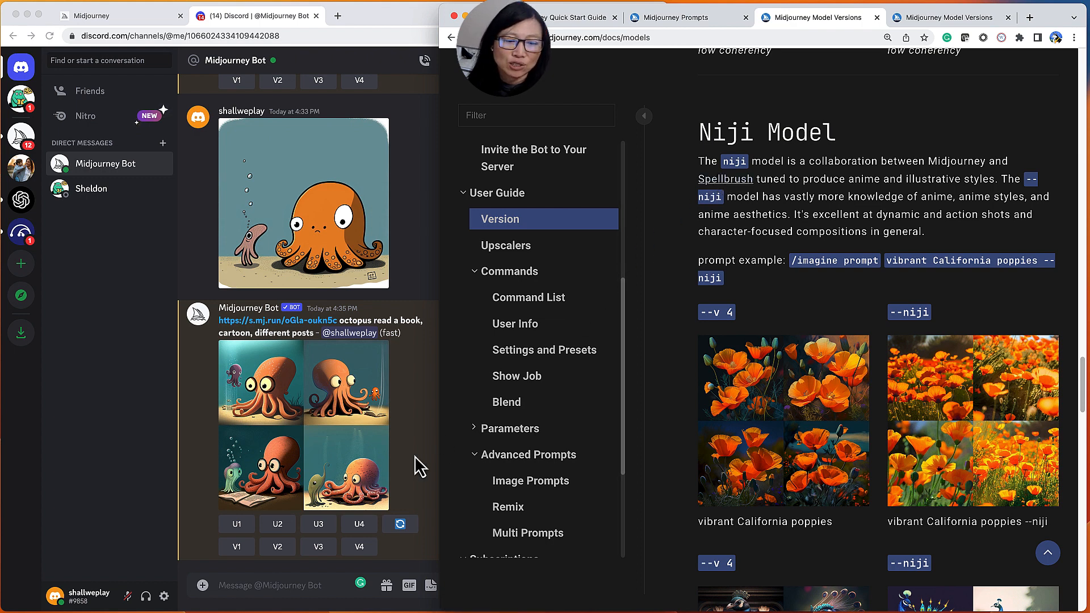
Switch to the Midjourney Bot chat in Discord and copy the text "octopus read a book, cartoon, different posts" from the latest result
left_click(273, 593)
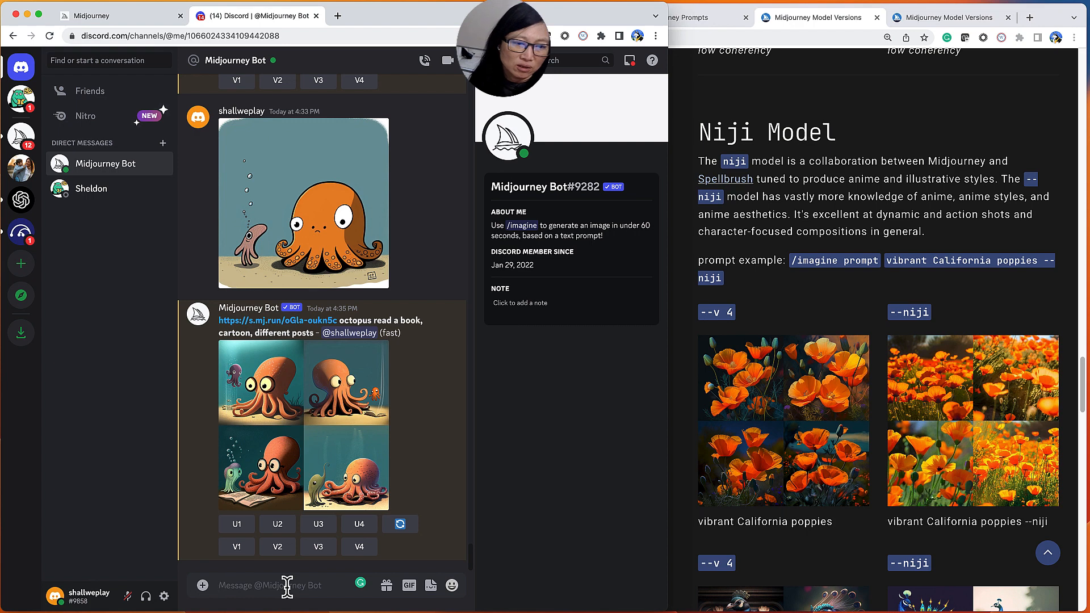
key("Up")
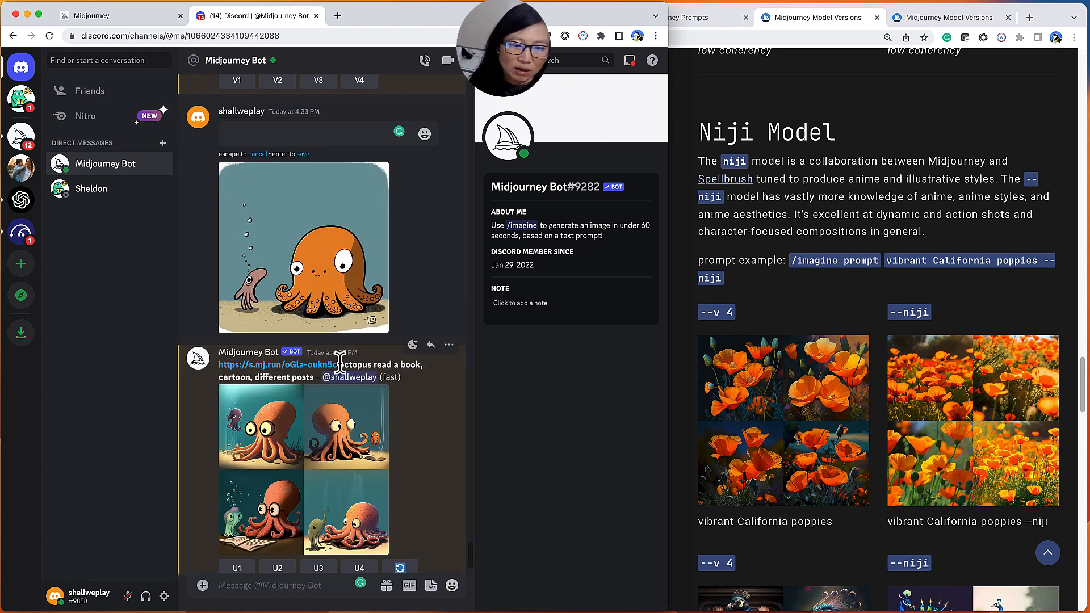
left_click_drag(340, 364, 314, 377)
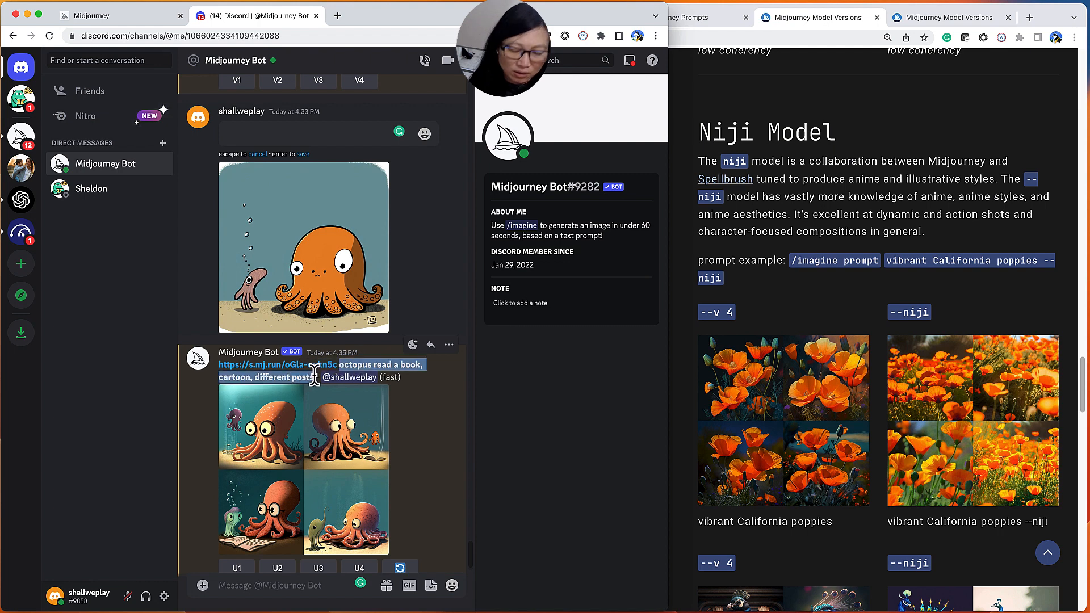
Submit an /imagine command with the prompt "octopus read a book, cartoon, different posts --niji"
left_click(274, 586)
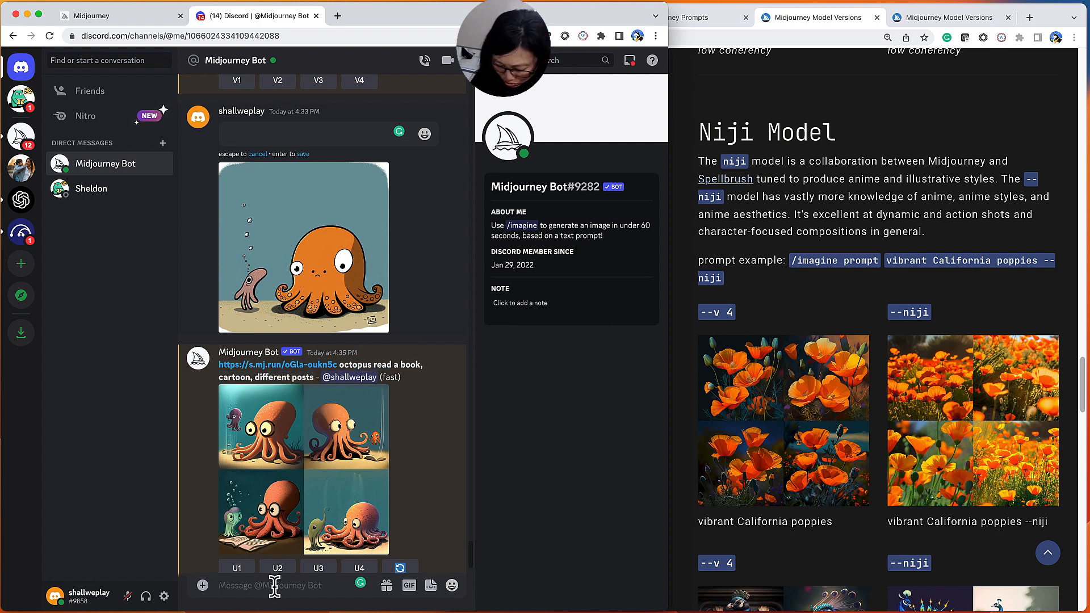
type("/imagine")
key("Tab")
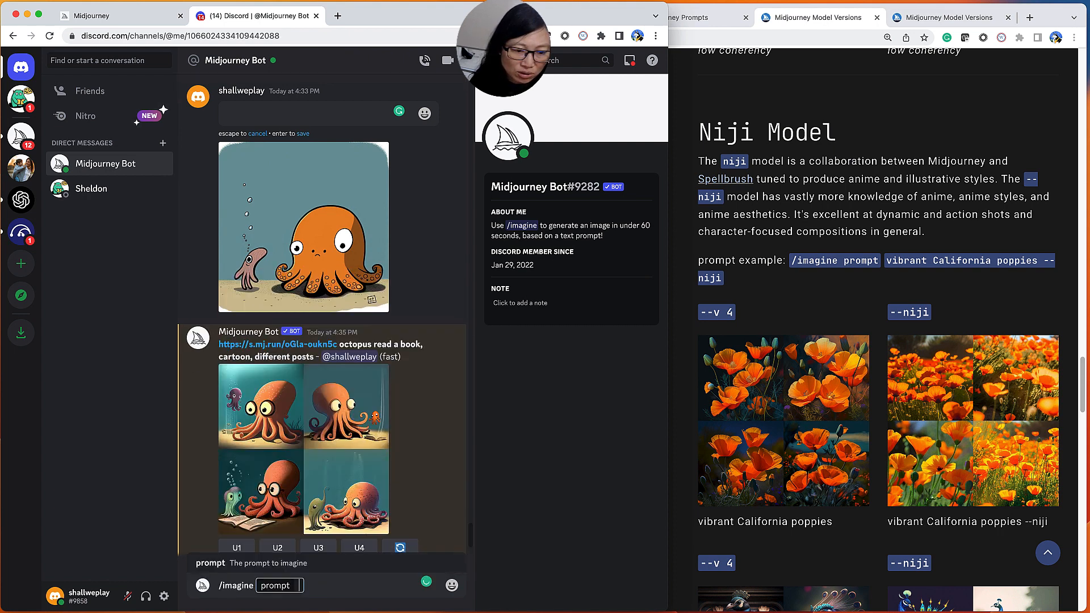
type("octopus read a book, cartoon, different posts")
type("--n")
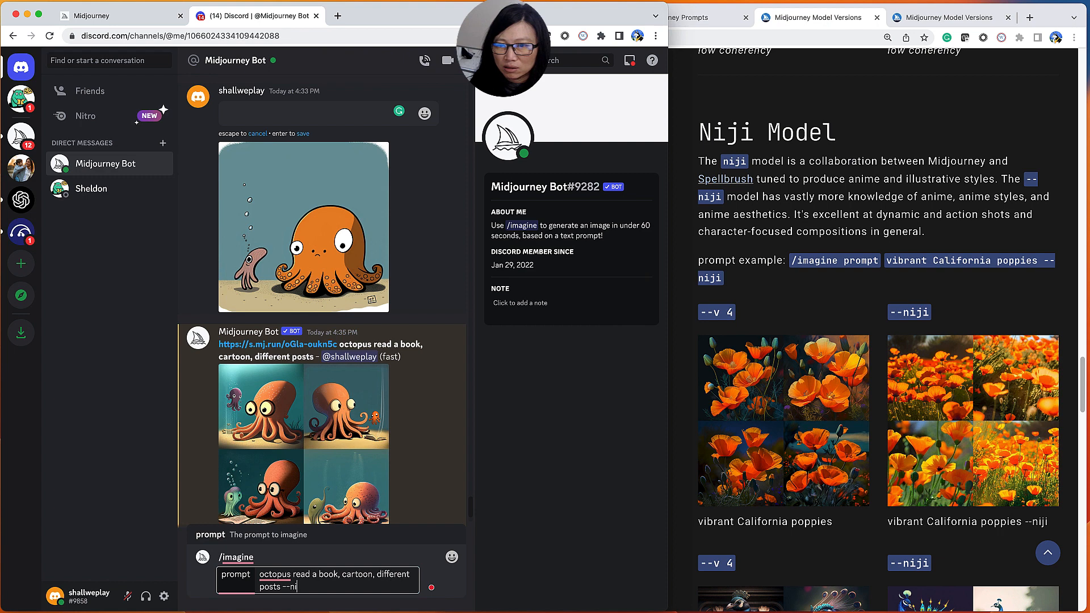
type("ija")
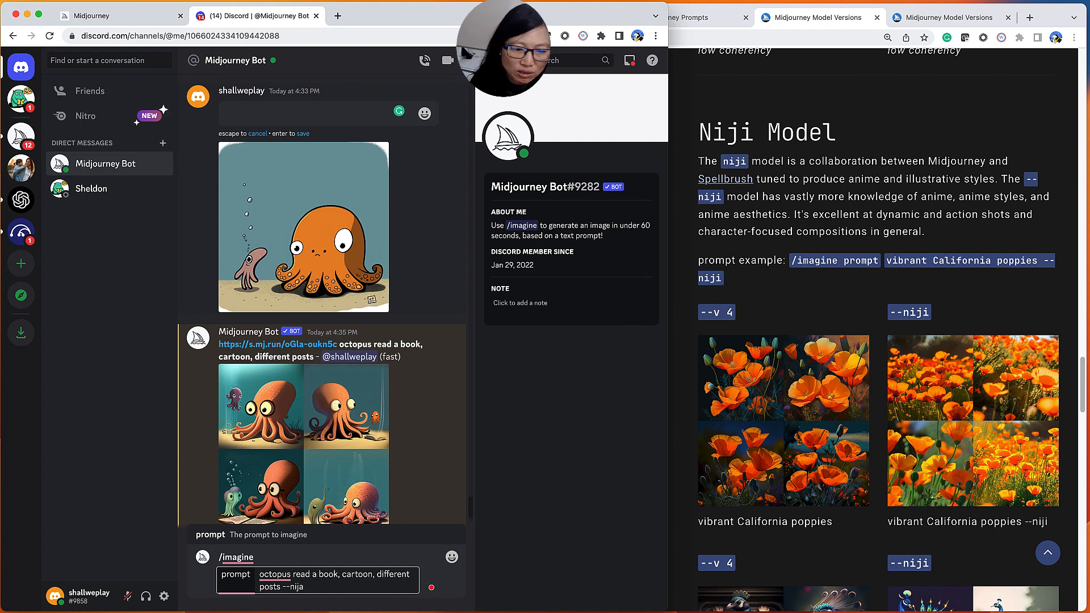
key("BackSpace")
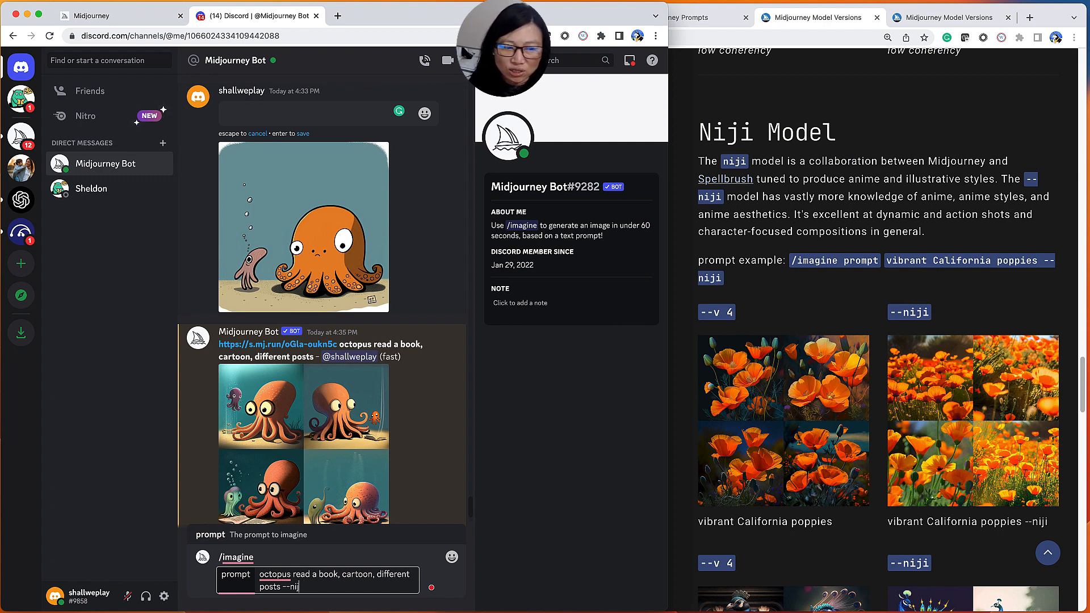
type("i")
key("Return")
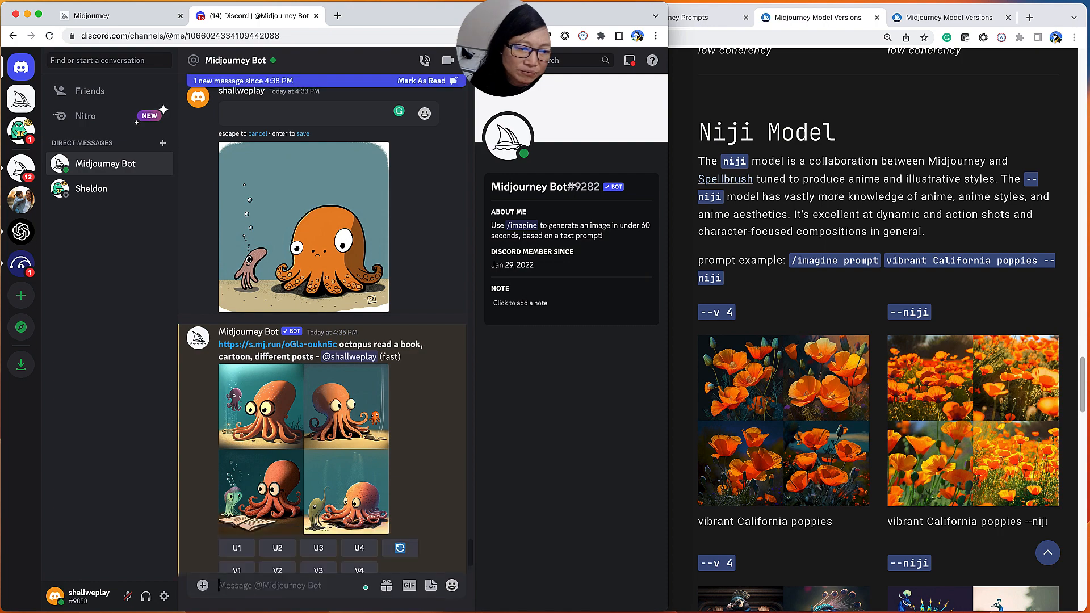
Review the fancy peacock comparison, the notes on the --niji model and the Test Models description in the documentation
scroll(862, 455, "down", 4)
scroll(862, 454, "down", 5)
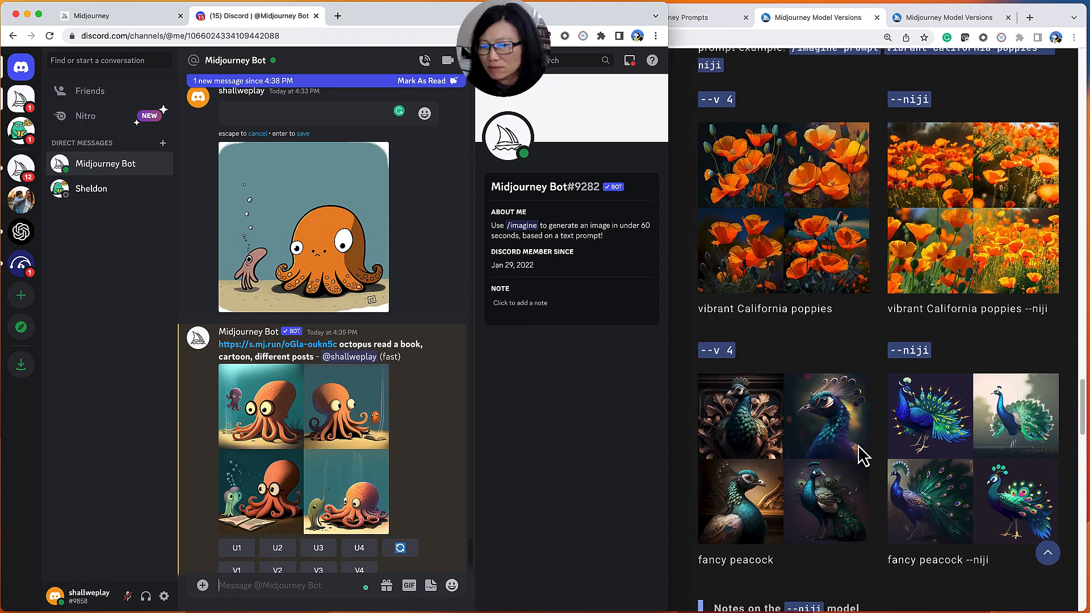
scroll(862, 454, "down", 2)
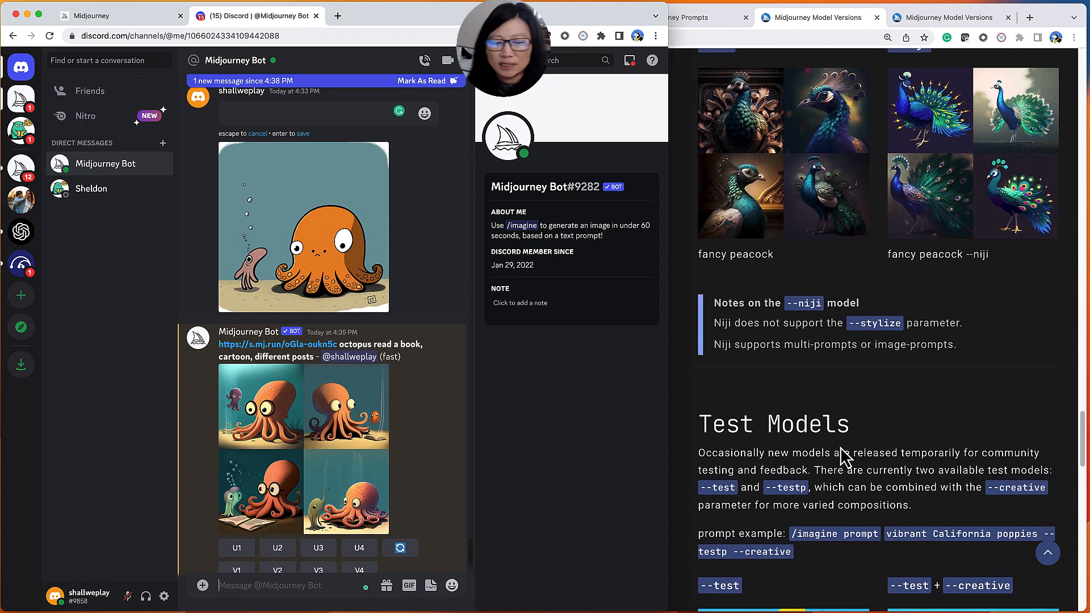
scroll(309, 510, "down", 3)
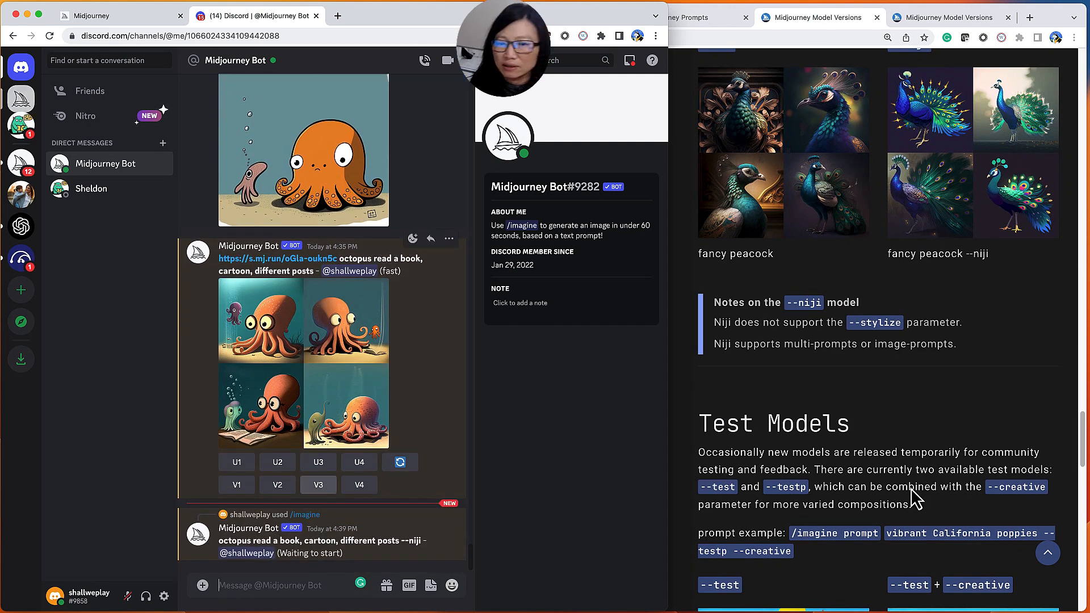
scroll(917, 499, "down", 1)
scroll(915, 497, "up", 5)
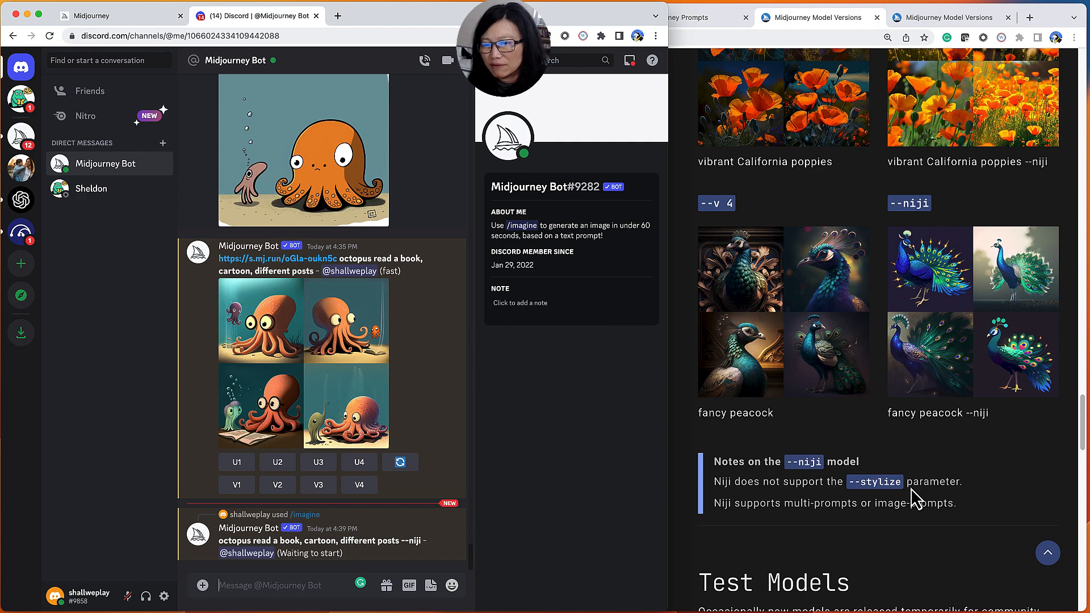
scroll(910, 488, "up", 3)
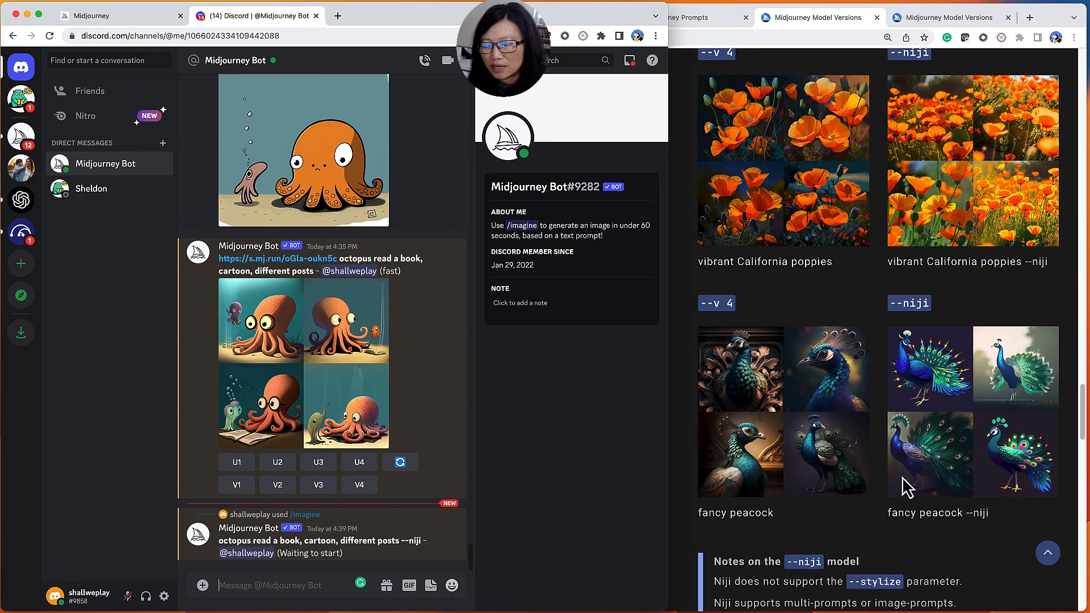
scroll(860, 428, "down", 15)
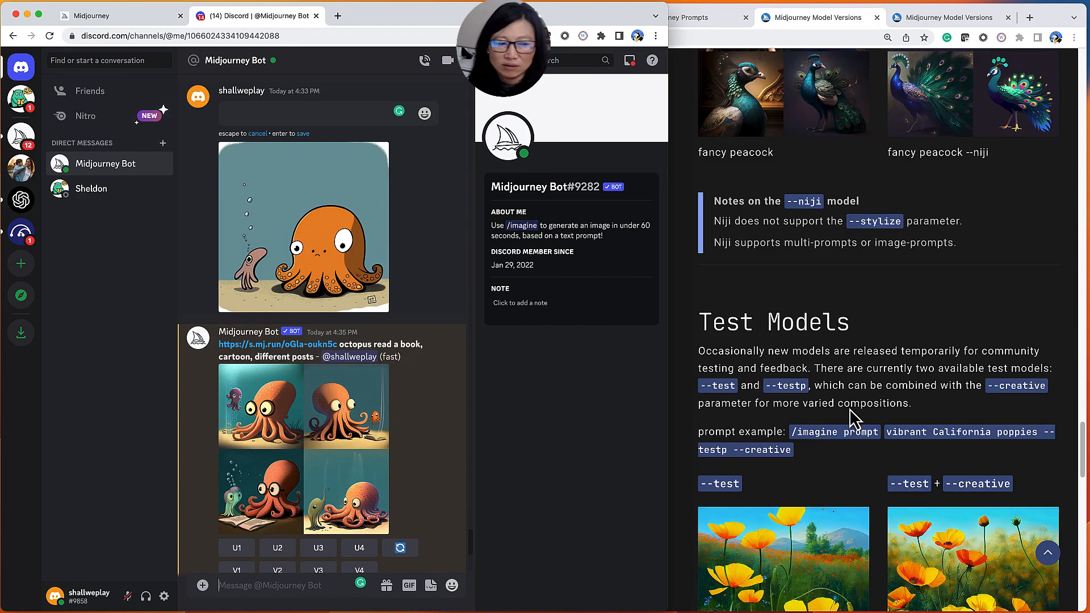
Read the notes on the --test and --testp models and switch to the other open Midjourney Model Versions page
scroll(854, 420, "down", 10)
scroll(854, 420, "down", 12)
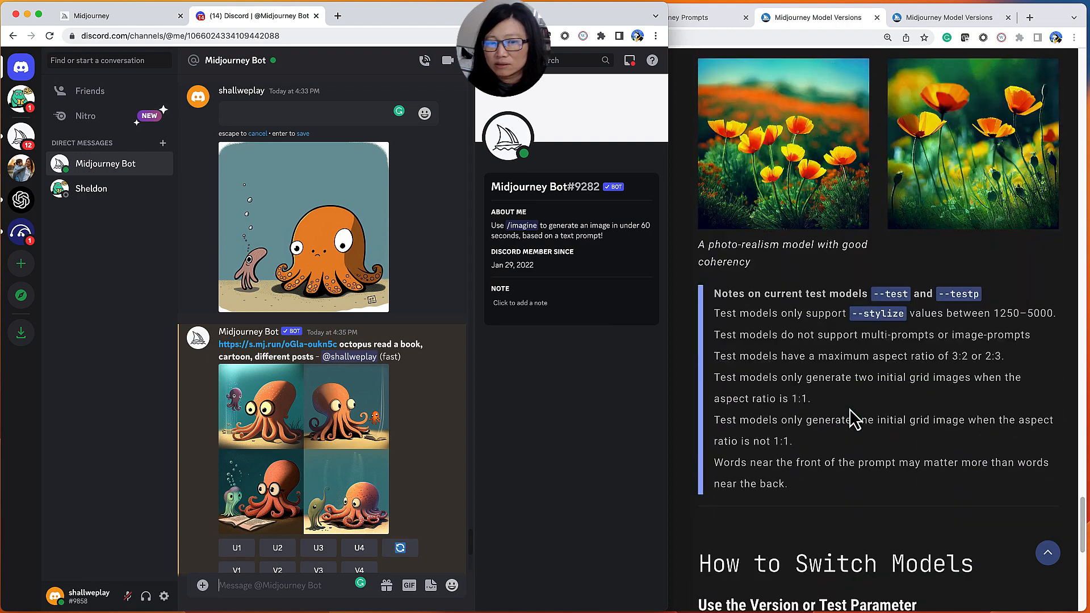
left_click(927, 18)
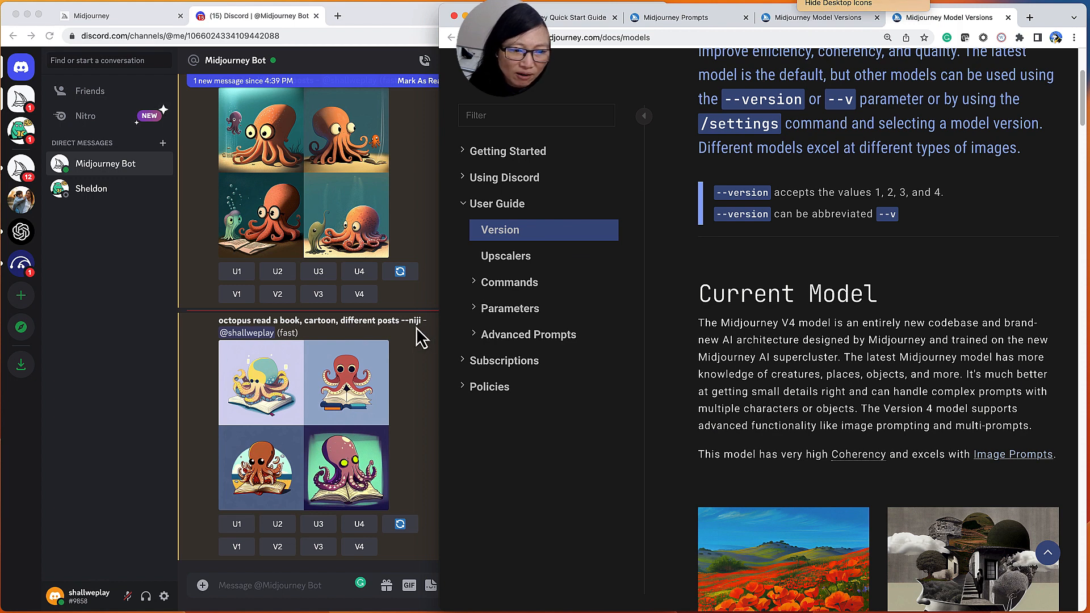
Upscale the second image of the "octopus read a book, cartoon, different posts --niji" result in Discord and open the upscaled image enlarged
left_click(347, 395)
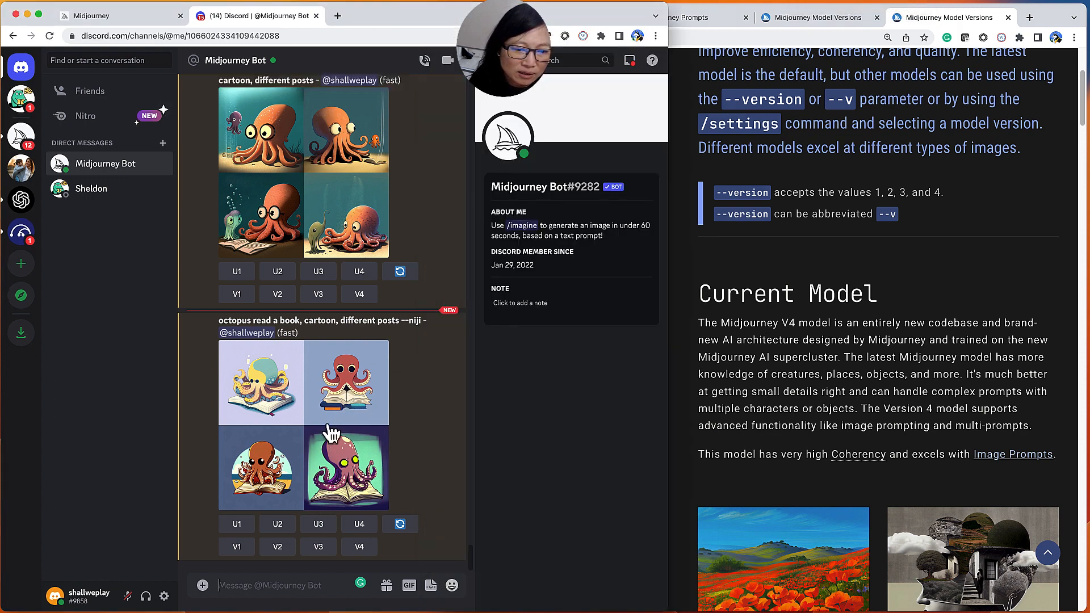
left_click(273, 529)
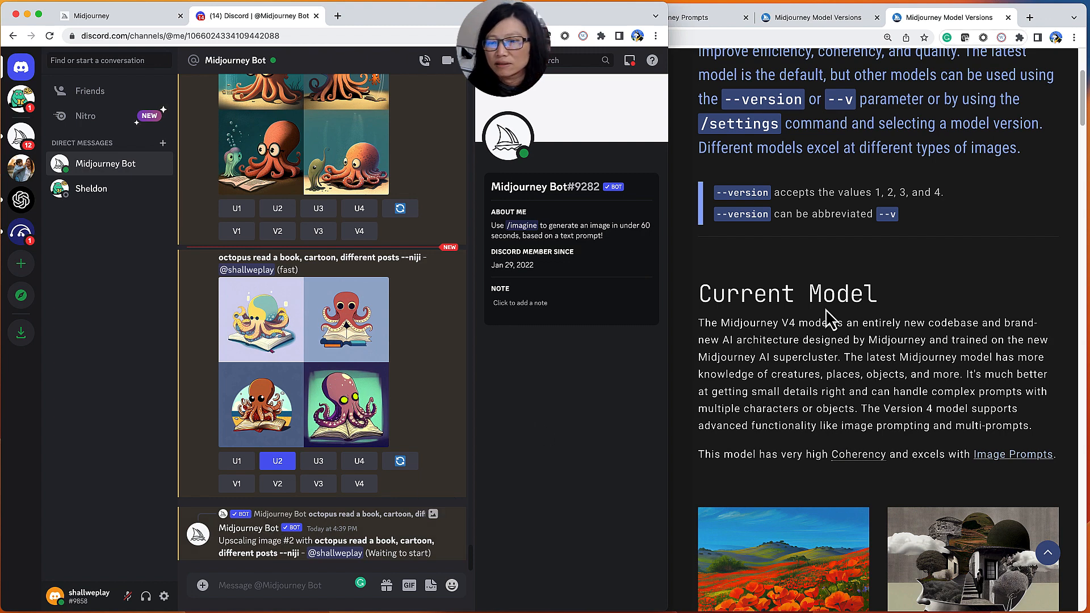
left_click(987, 253)
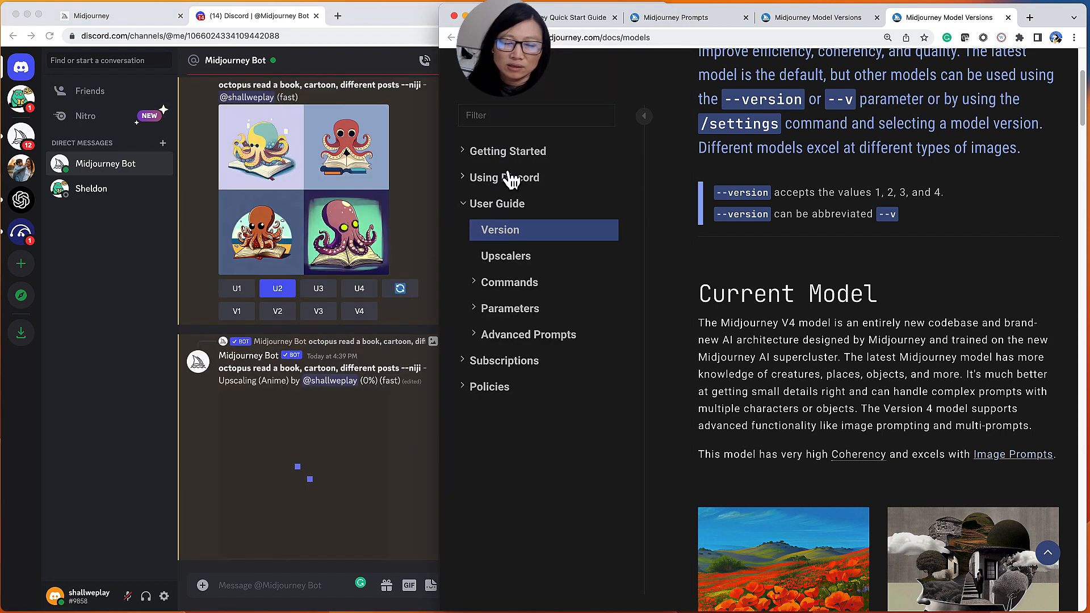
left_click(304, 471)
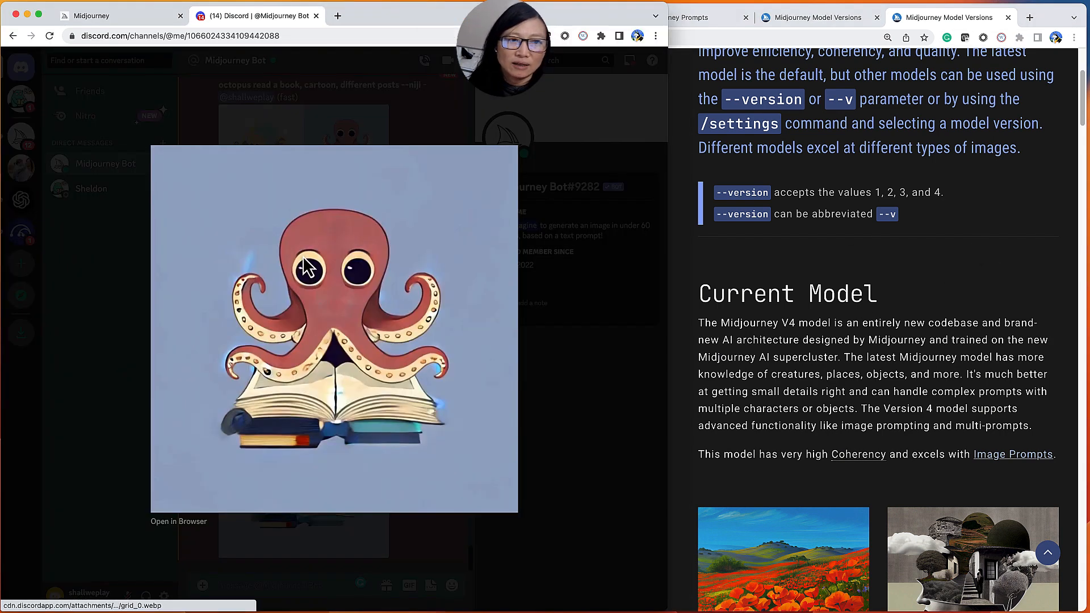